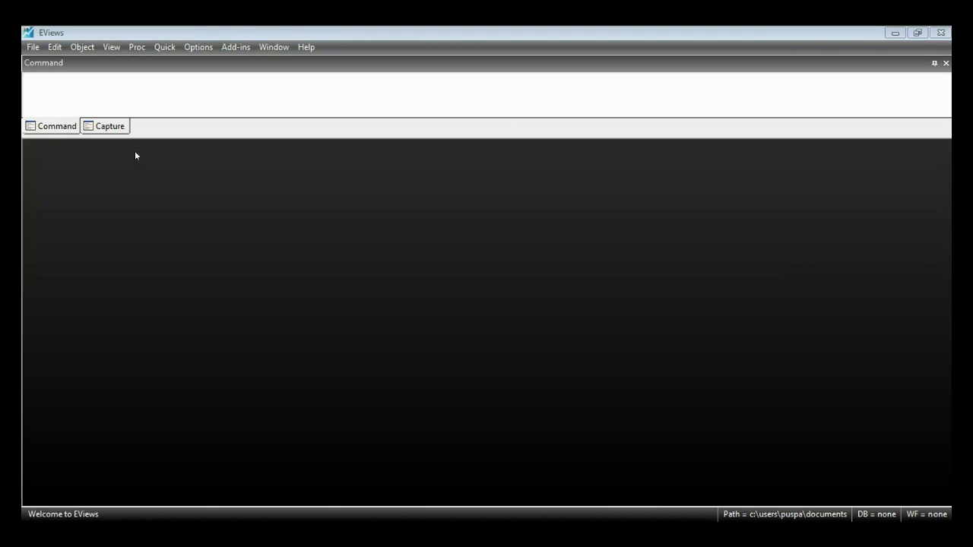
pyautogui.click(29, 47)
pyautogui.click(329, 240)
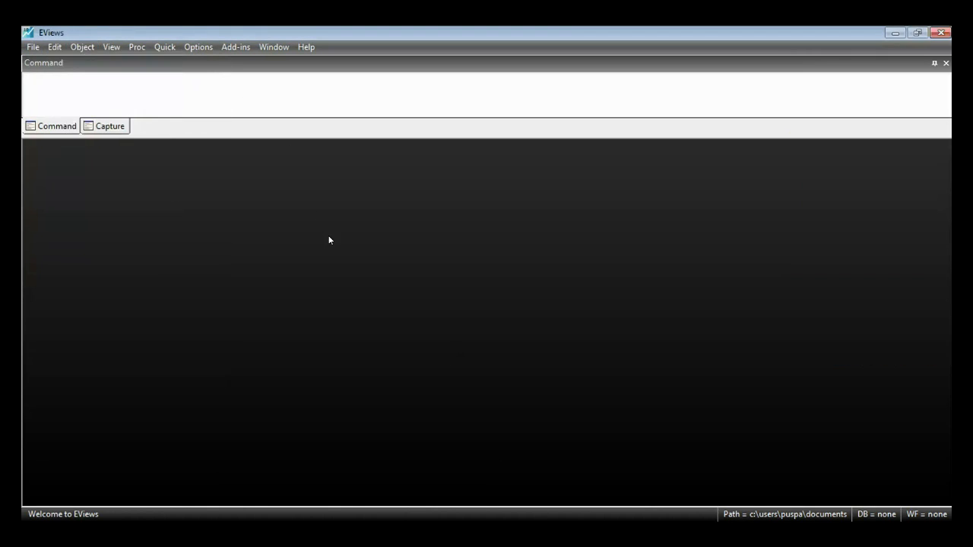
pyautogui.click(399, 91)
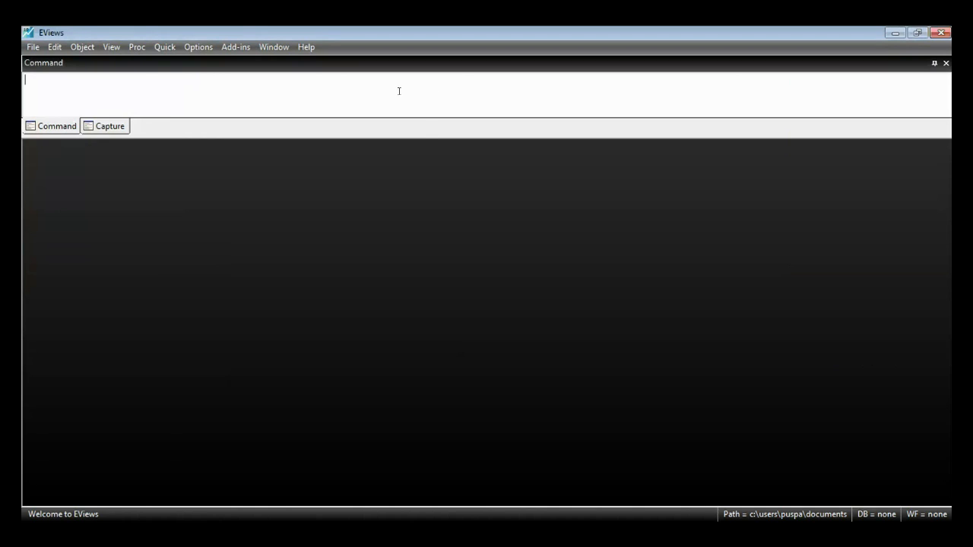
pyautogui.click(164, 47)
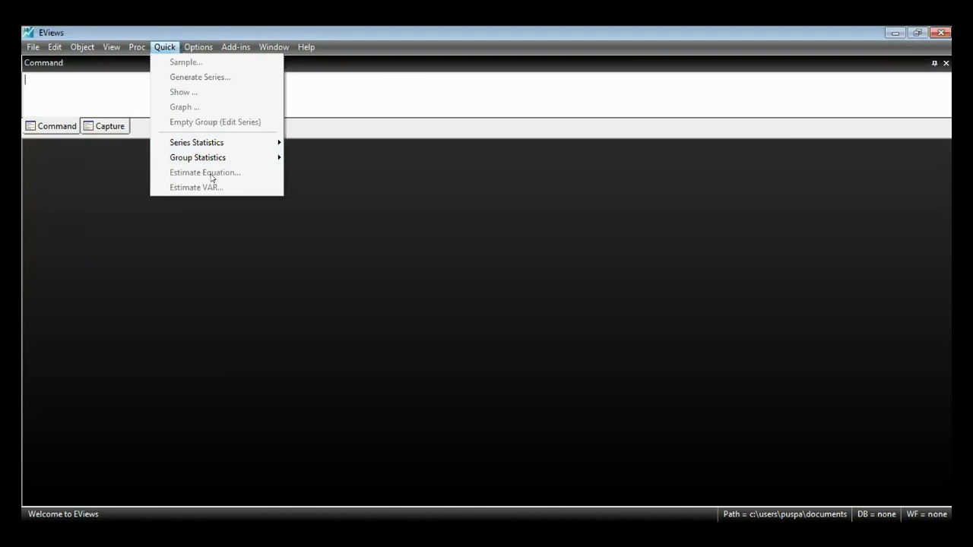
pyautogui.click(290, 229)
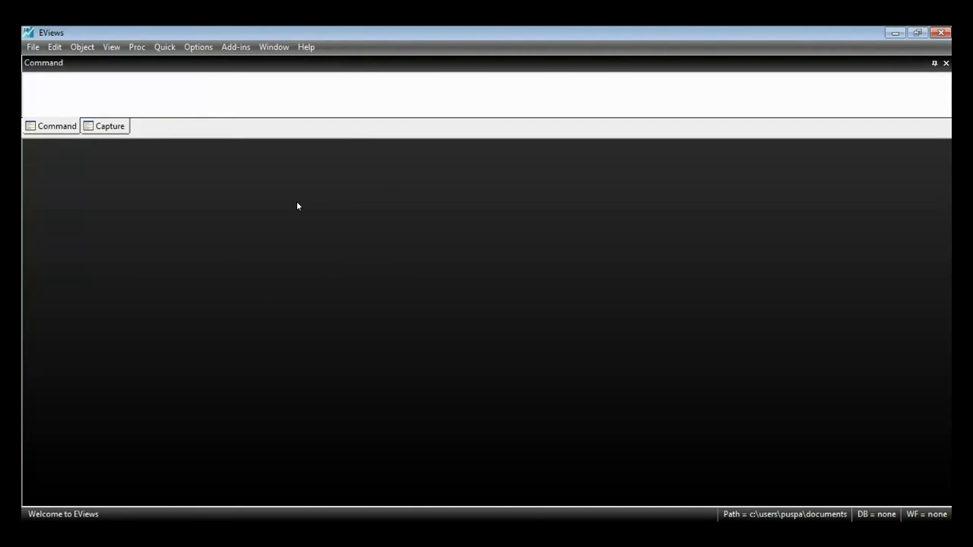
pyautogui.click(32, 47)
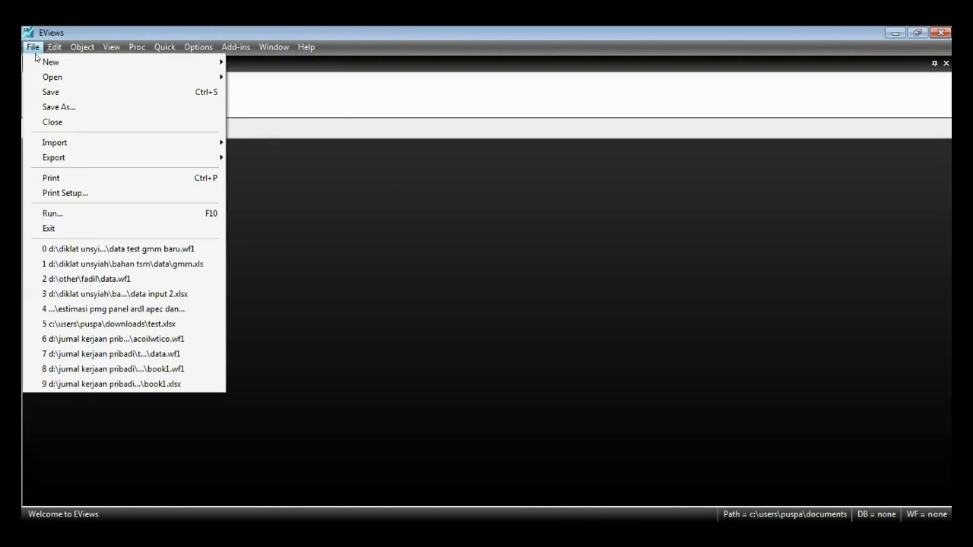
pyautogui.moveTo(37, 58)
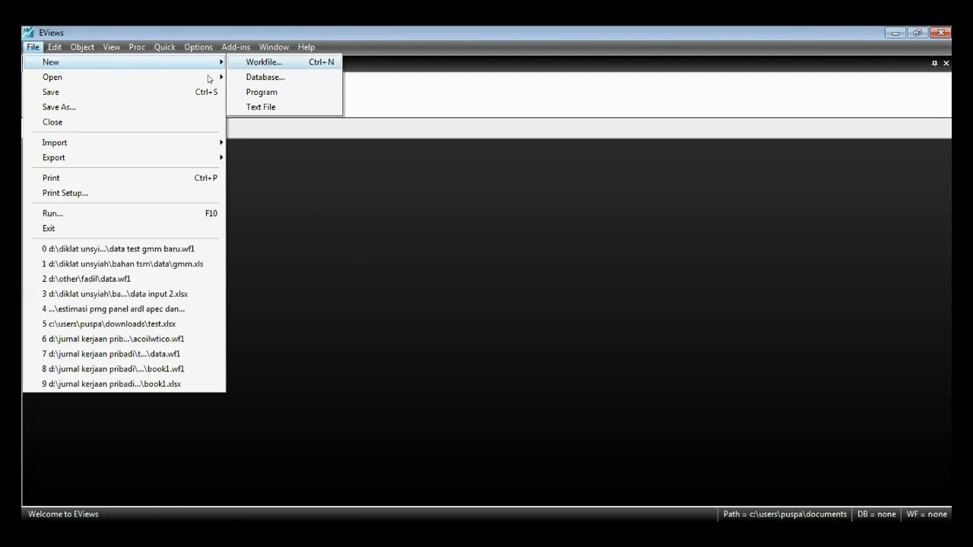
pyautogui.moveTo(142, 78)
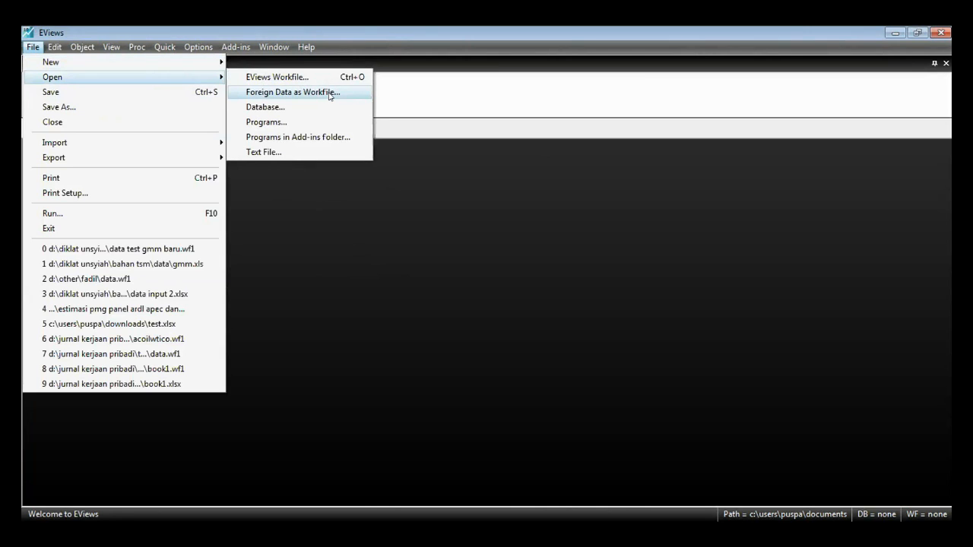
pyautogui.click(444, 225)
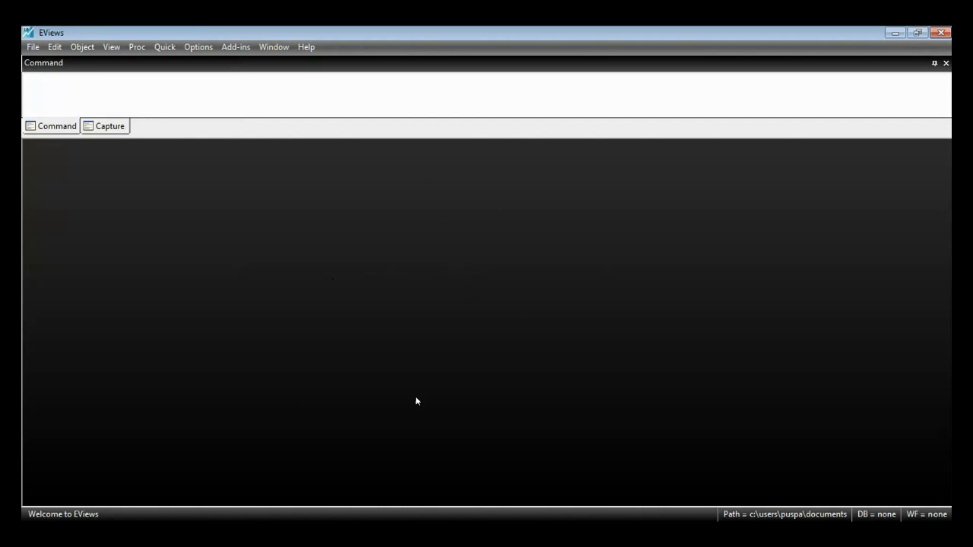
# Switch to the Excel workbook "data input 2" and examine the time column from its header to the last year, 2019
pyautogui.click(143, 533)
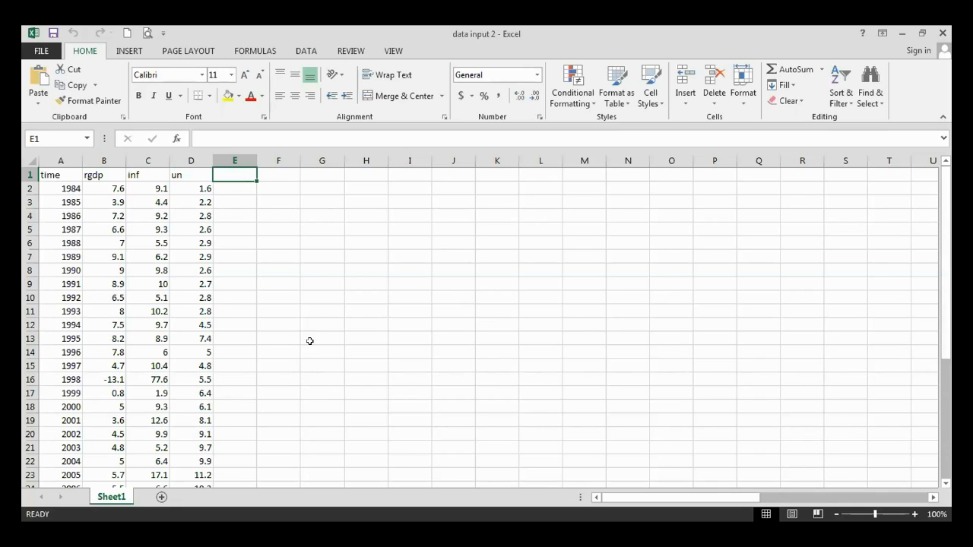
pyautogui.click(65, 174)
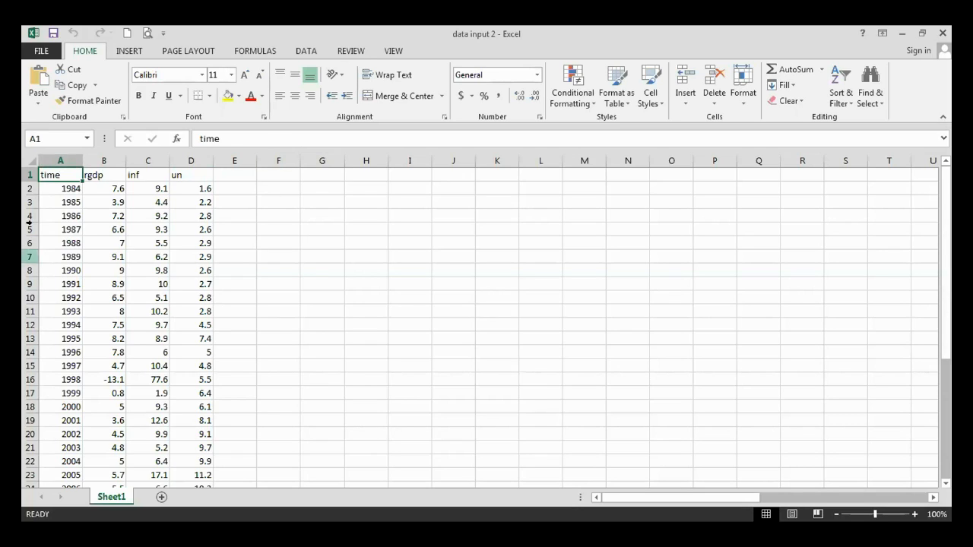
pyautogui.click(64, 184)
pyautogui.press('Up')
pyautogui.press('Down')
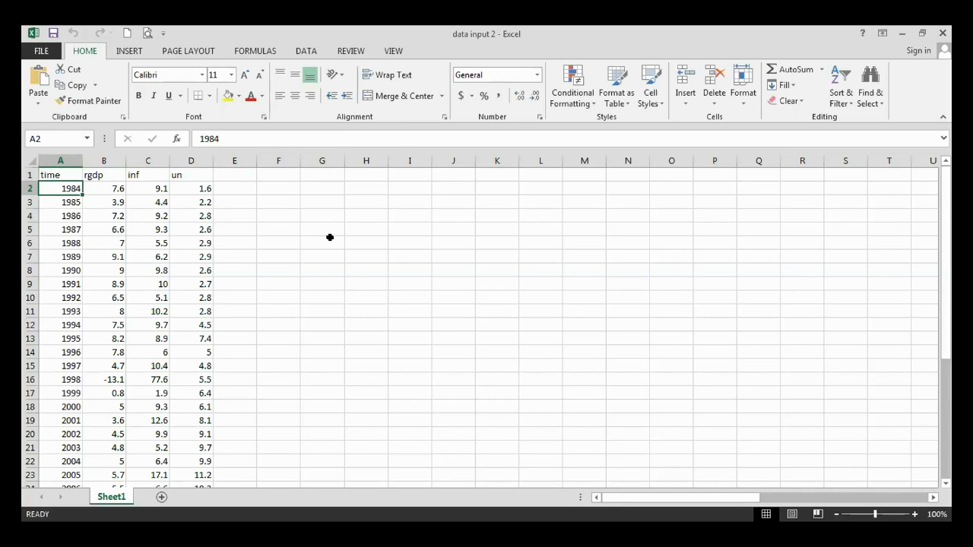
pyautogui.scroll(-6, 330, 237)
pyautogui.click(71, 419)
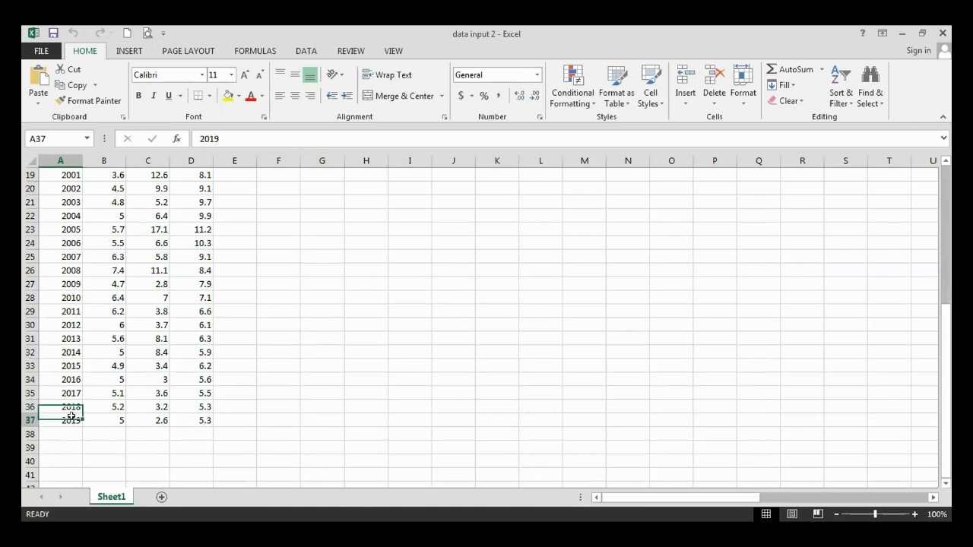
pyautogui.scroll(6, 286, 297)
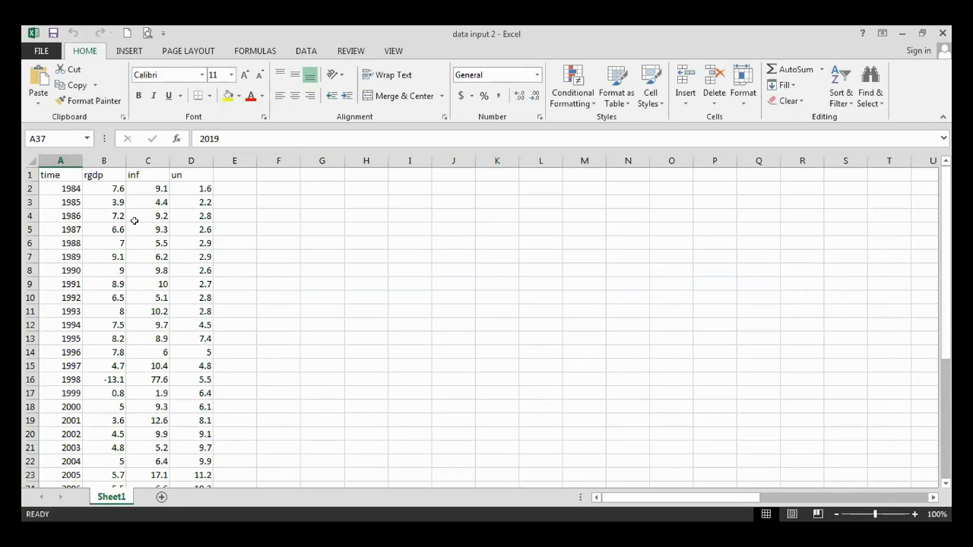
pyautogui.click(73, 187)
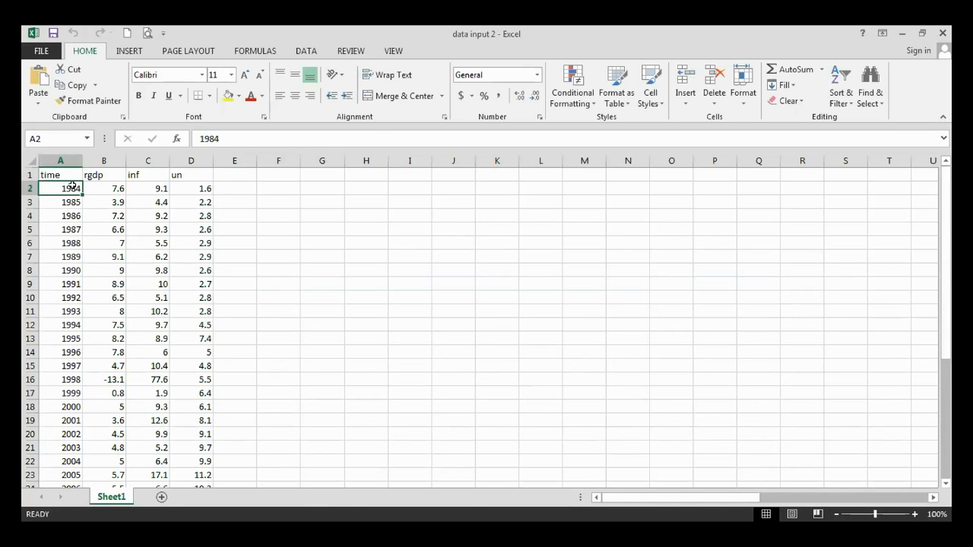
pyautogui.click(60, 171)
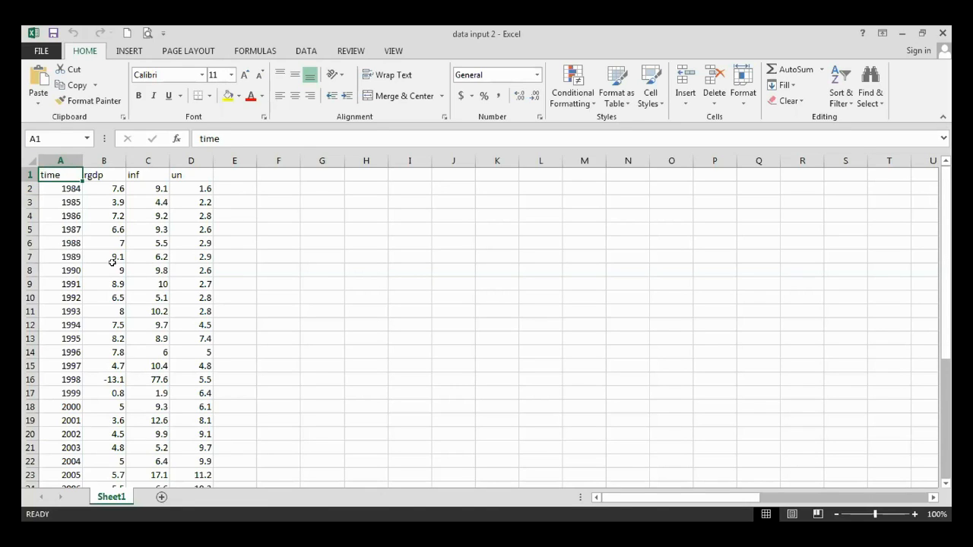
pyautogui.scroll(-2, 112, 262)
pyautogui.scroll(2, 113, 260)
# Enter 3.0 in cell F3 as a test of the decimal format and clear the cell again
pyautogui.click(289, 199)
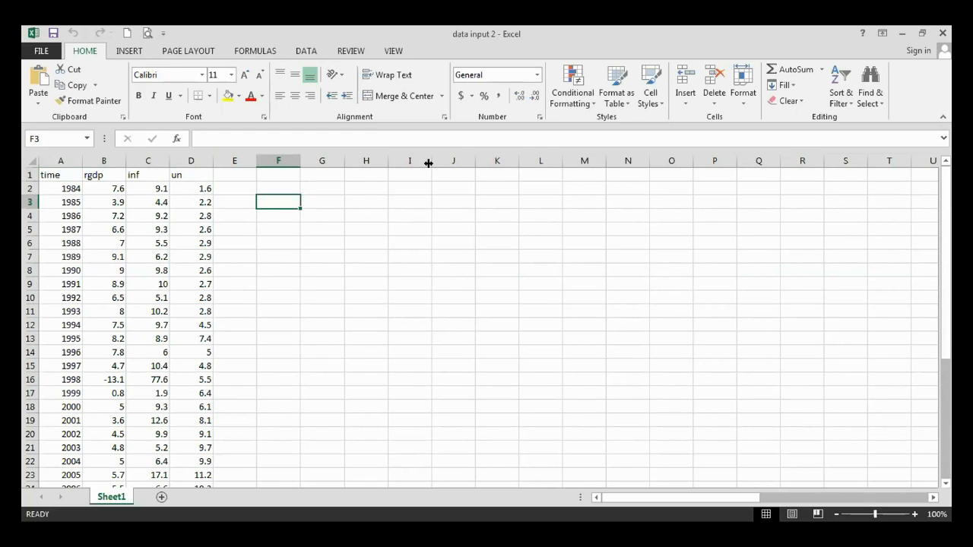
pyautogui.write('3.0')
pyautogui.press('Tab')
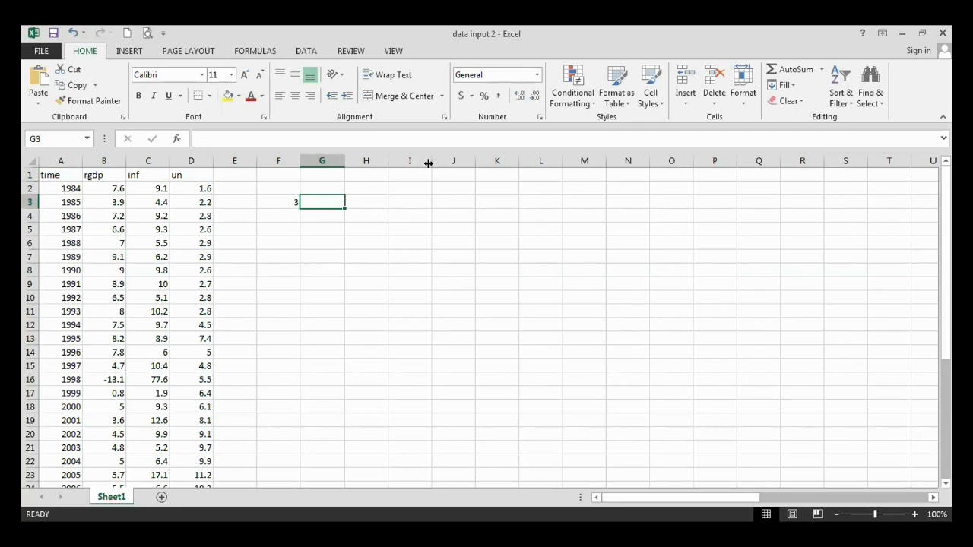
pyautogui.click(280, 203)
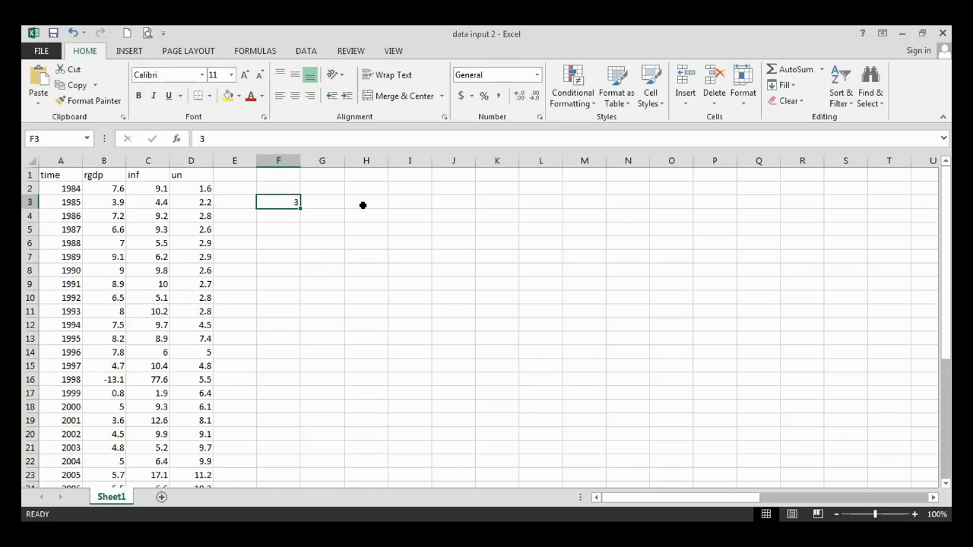
pyautogui.press('BackSpace')
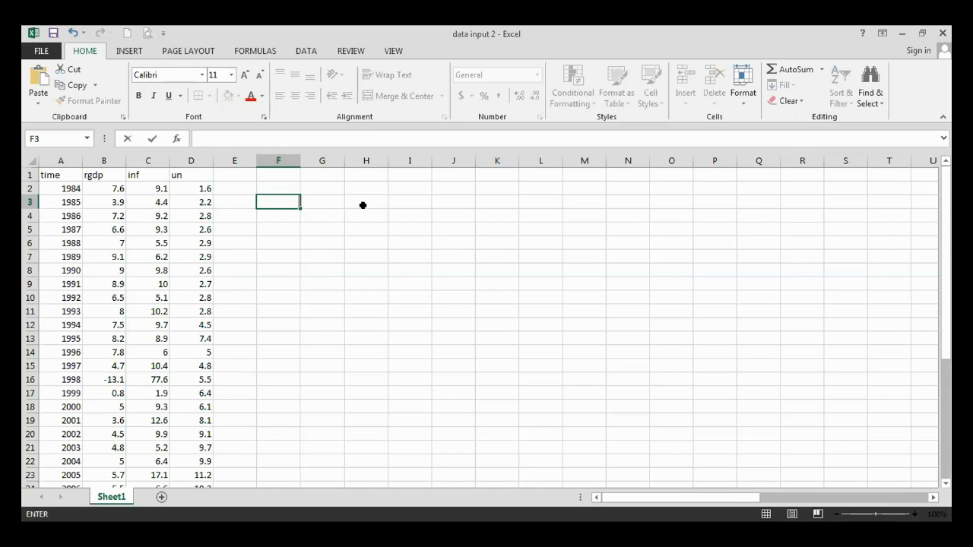
pyautogui.click(248, 240)
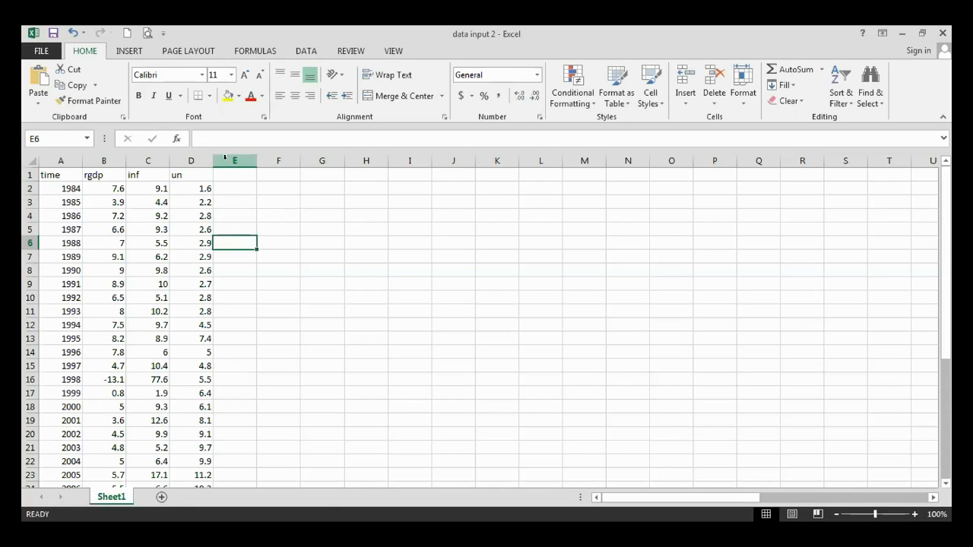
# Examine the variable names rgdp, inf and un in the header row and the first years listed in the time column
pyautogui.click(104, 177)
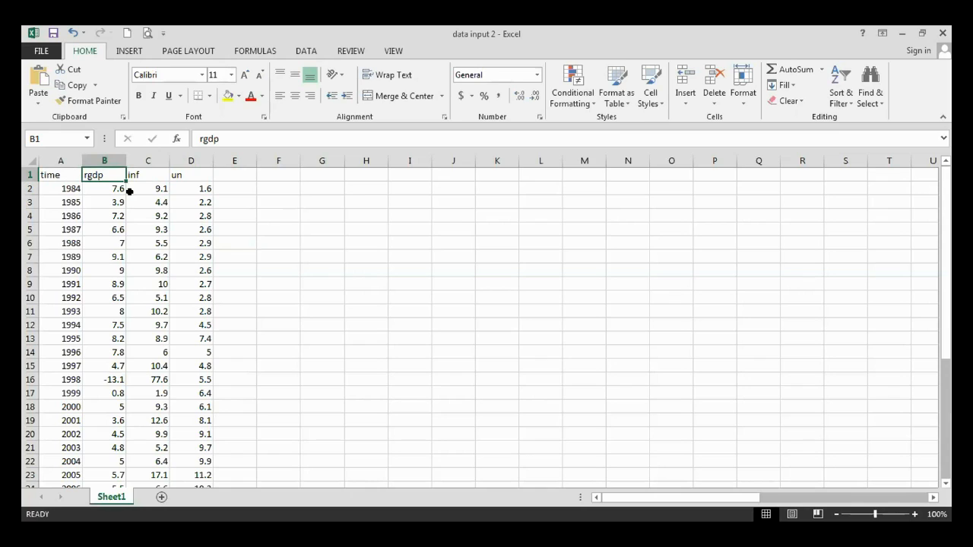
pyautogui.click(29, 174)
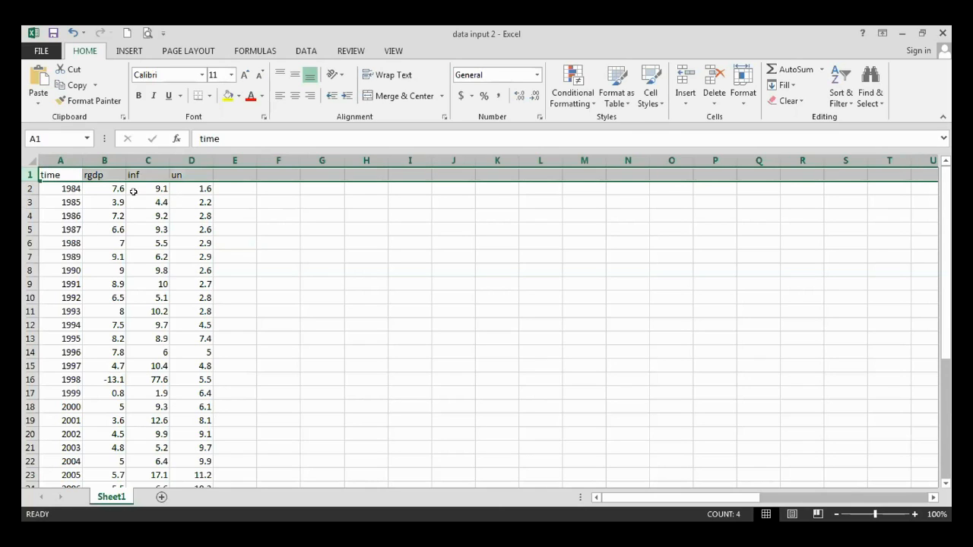
pyautogui.click(101, 175)
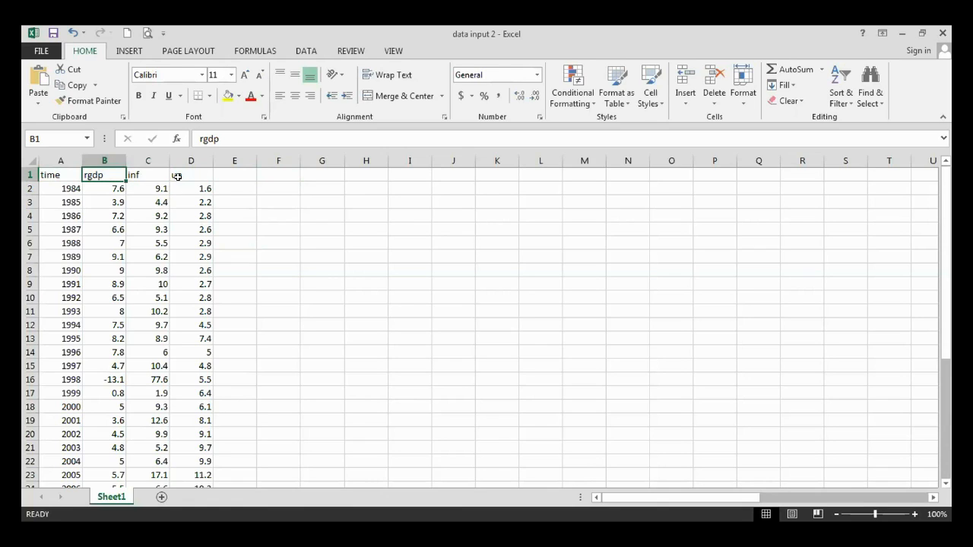
pyautogui.click(148, 174)
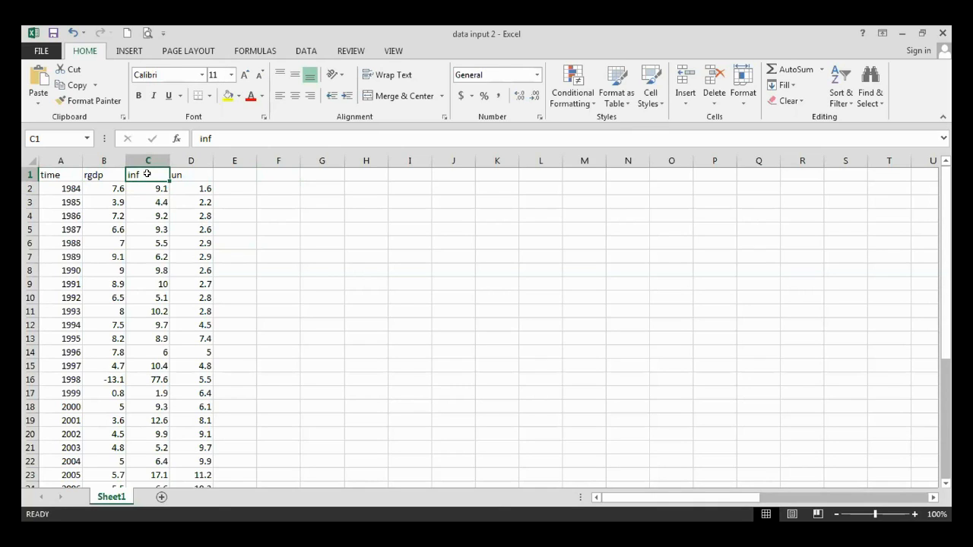
pyautogui.click(27, 175)
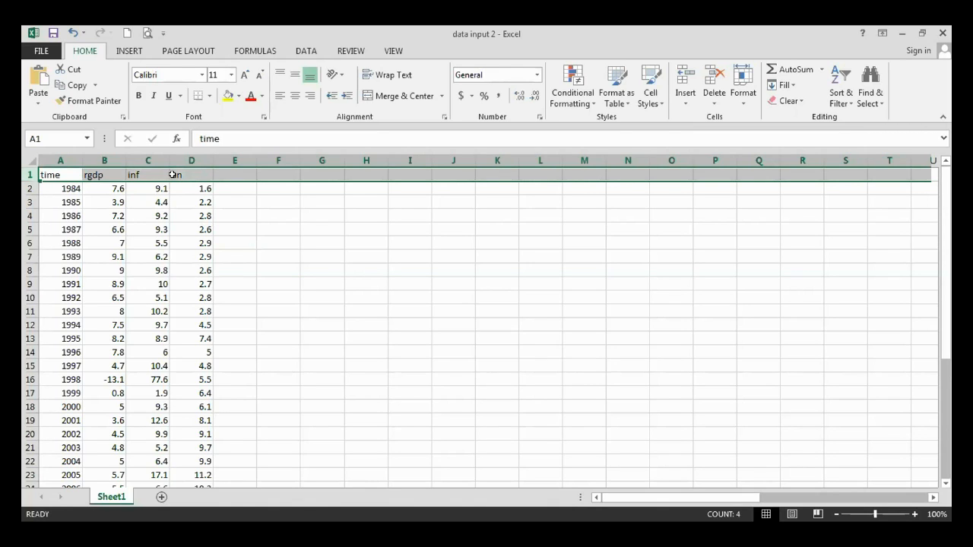
pyautogui.click(172, 175)
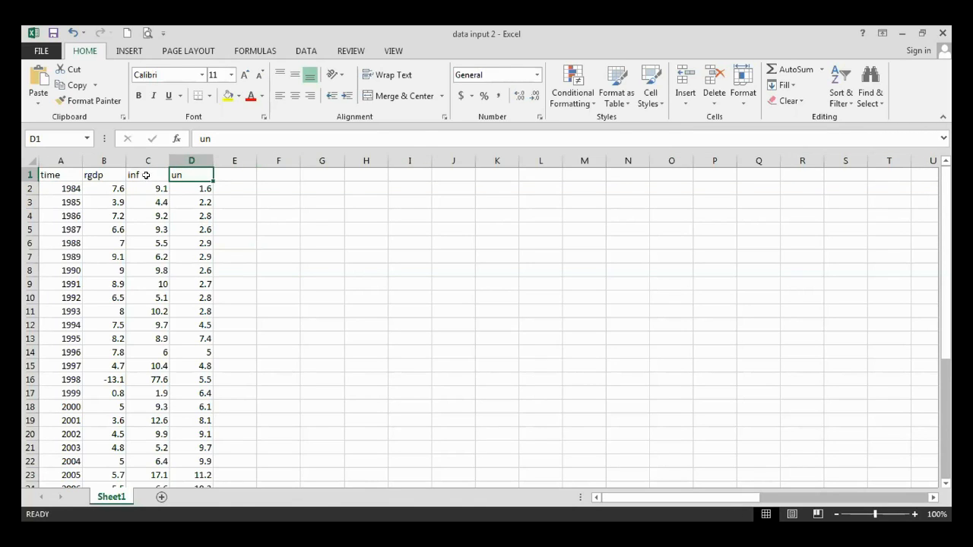
pyautogui.press('Left')
pyautogui.press('Left')
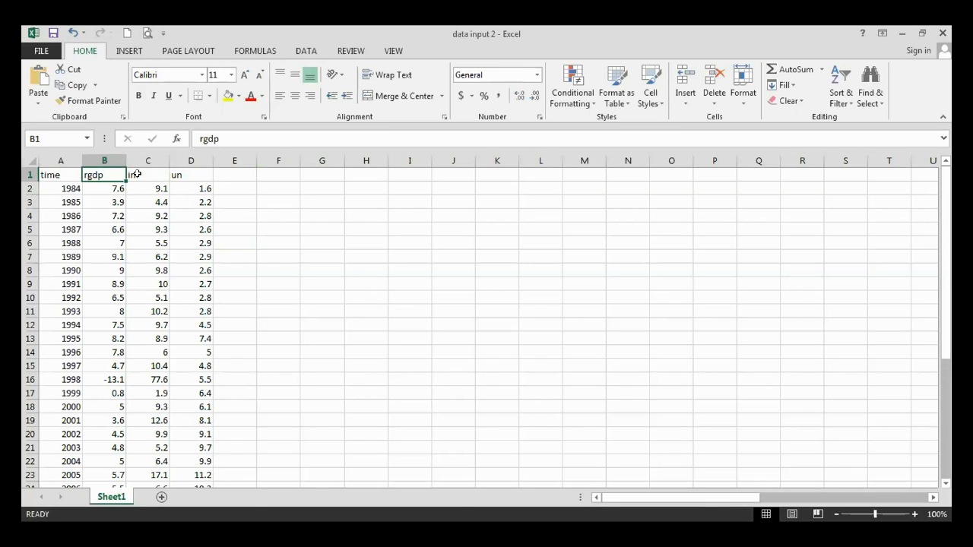
pyautogui.press('Right')
pyautogui.press('Right')
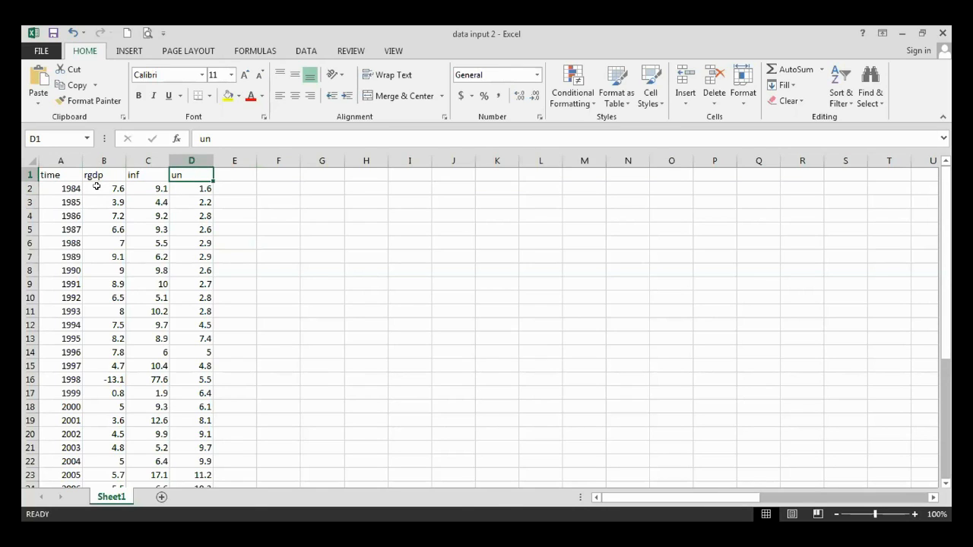
pyautogui.click(97, 187)
pyautogui.moveTo(61, 196); pyautogui.dragTo(61, 190)
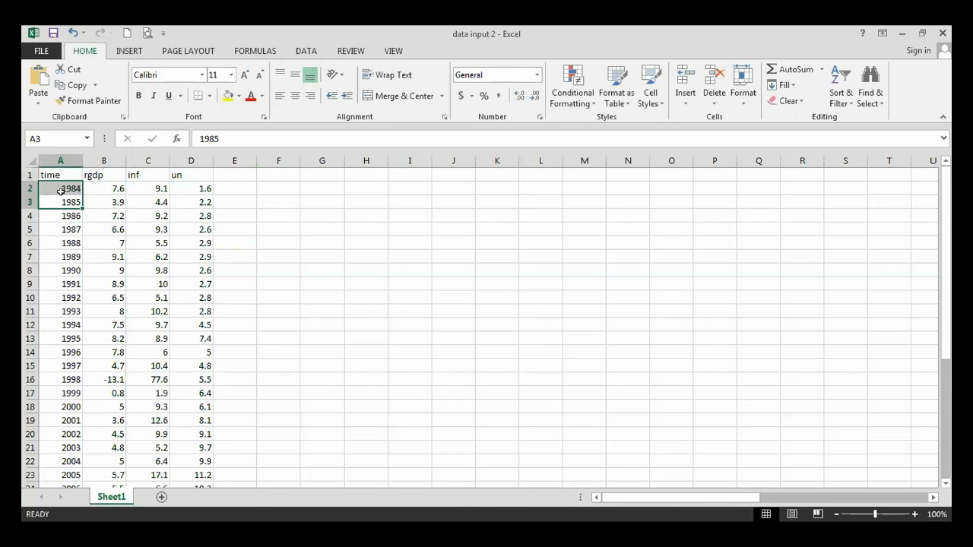
pyautogui.click(61, 189)
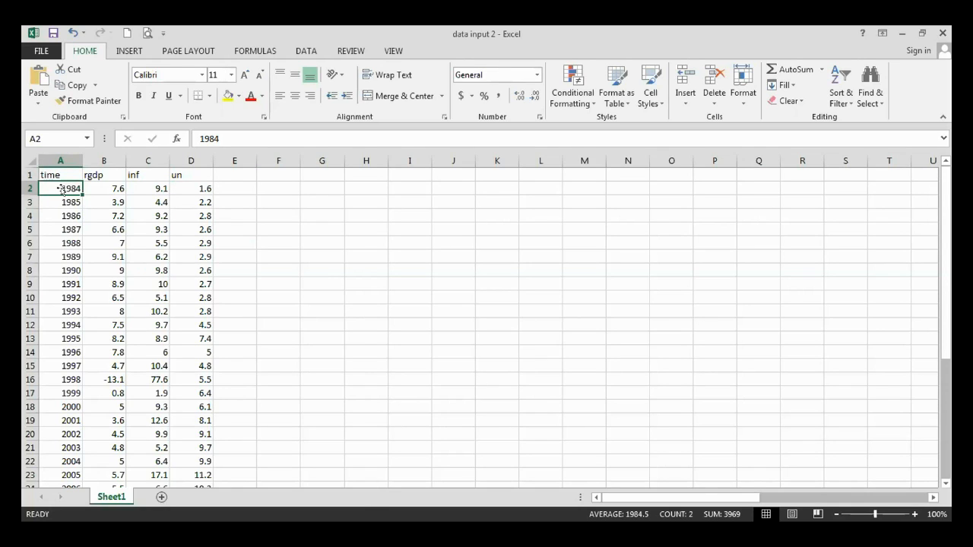
pyautogui.click(235, 197)
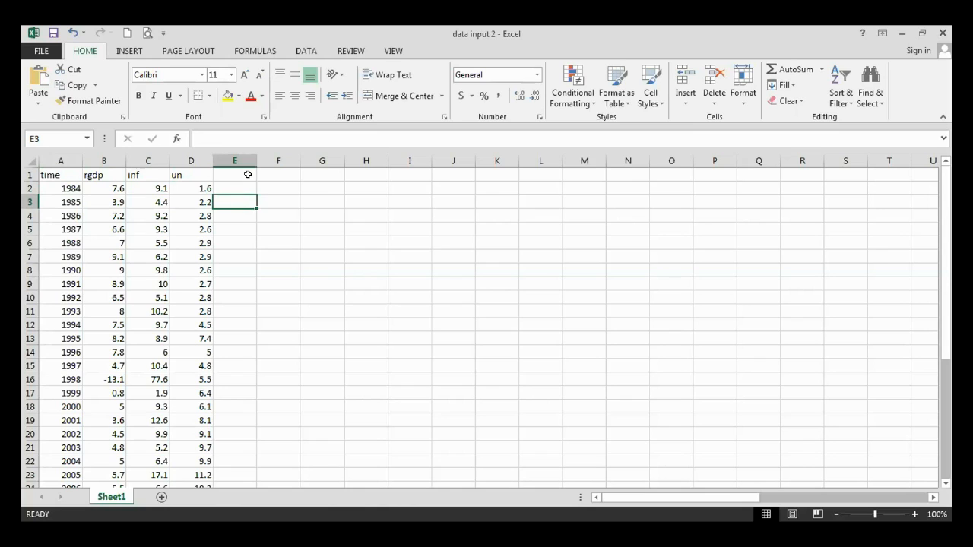
# Turn on text wrapping for the time and rgdp header cells, A1:B1
pyautogui.click(29, 174)
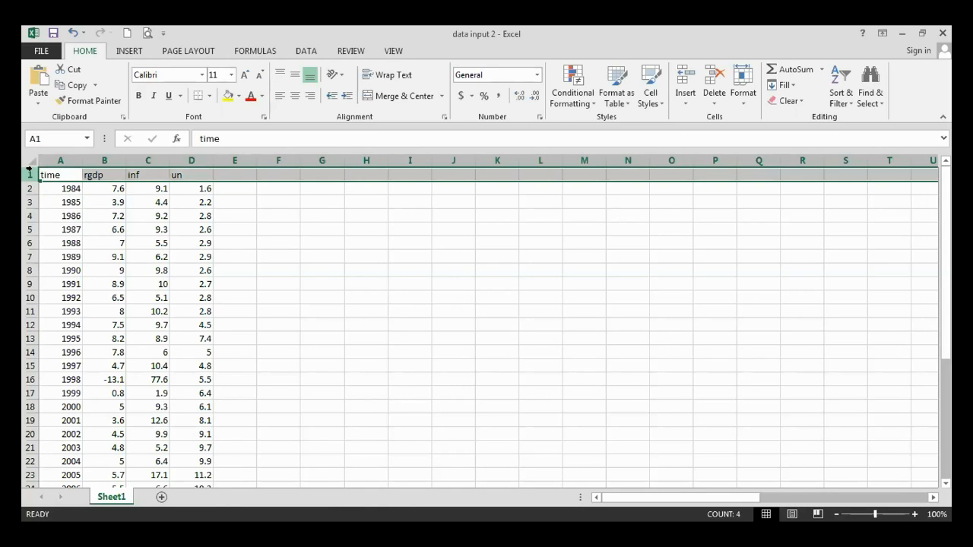
pyautogui.moveTo(61, 174); pyautogui.dragTo(111, 190)
pyautogui.click(104, 215)
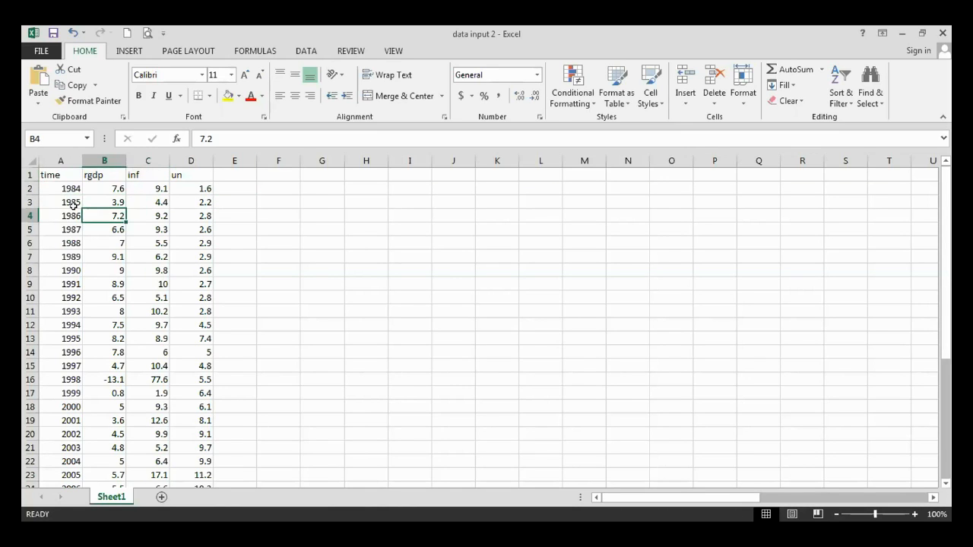
pyautogui.moveTo(55, 175); pyautogui.dragTo(111, 176)
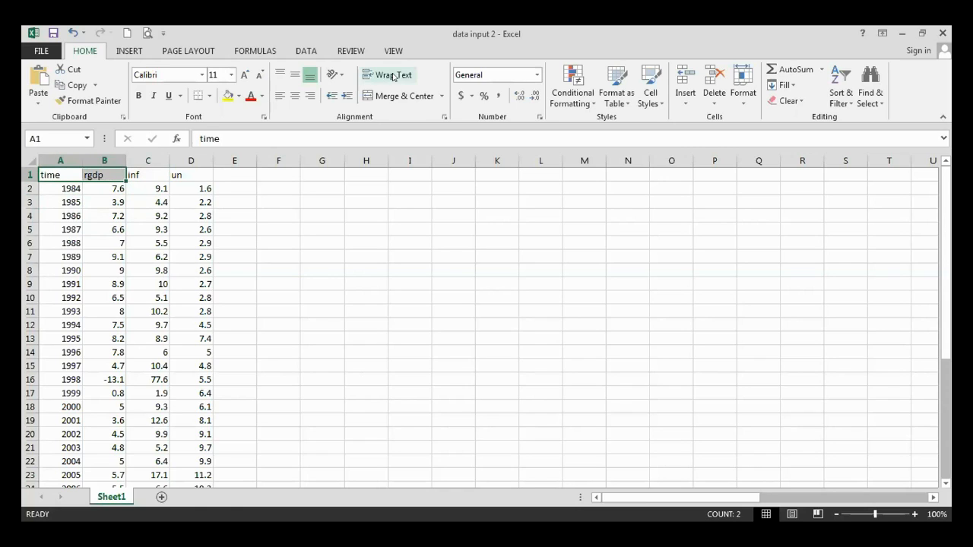
pyautogui.click(390, 75)
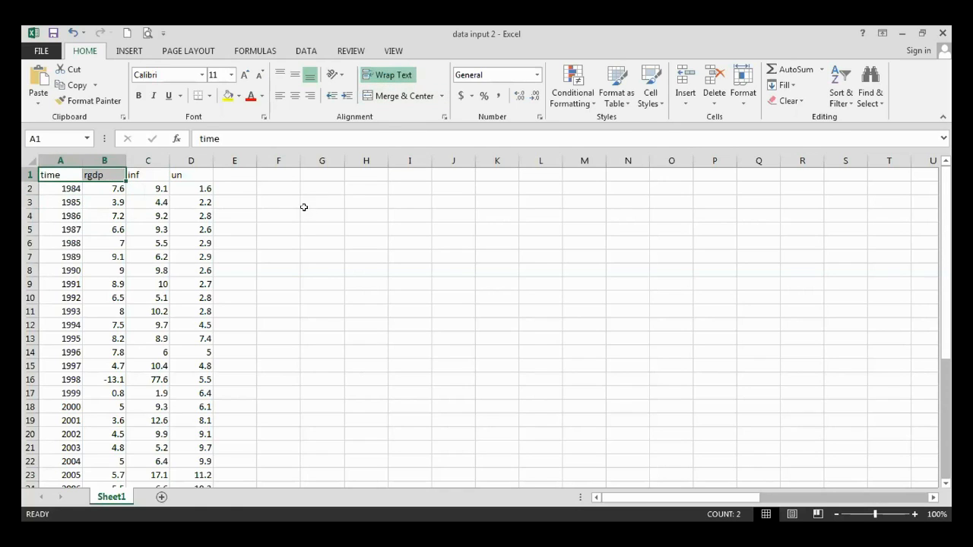
# Turn off text wrapping for the header cells A1:B1 and try to merge and center them
pyautogui.click(386, 75)
pyautogui.click(396, 100)
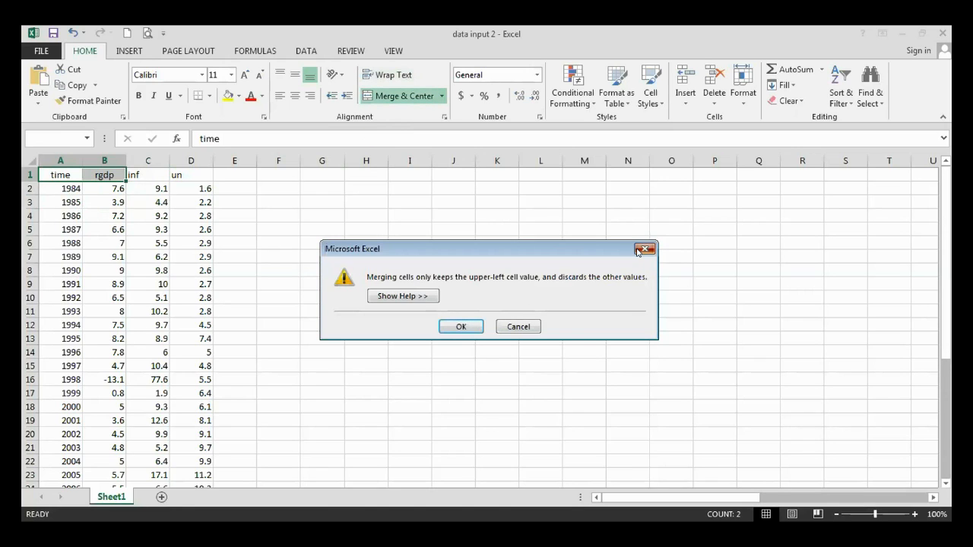
pyautogui.click(644, 248)
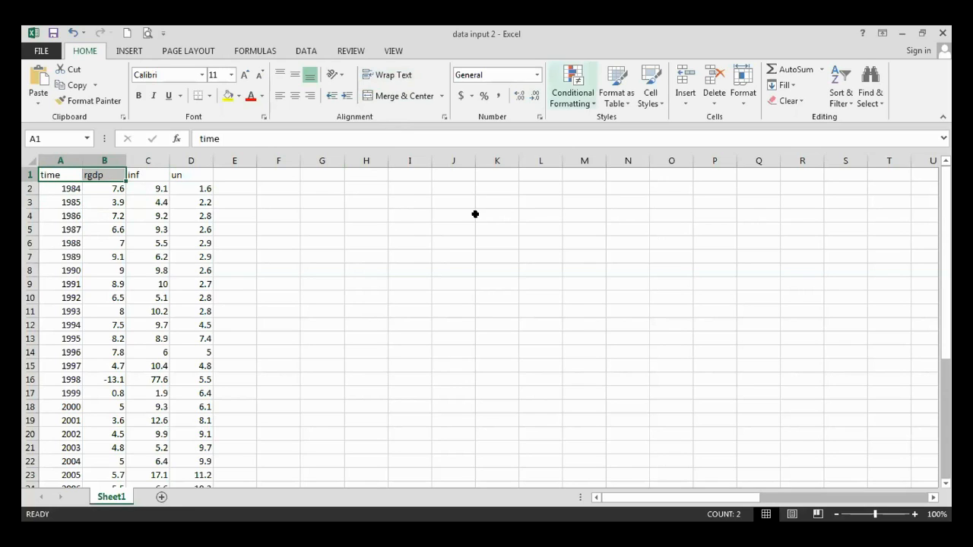
pyautogui.click(391, 323)
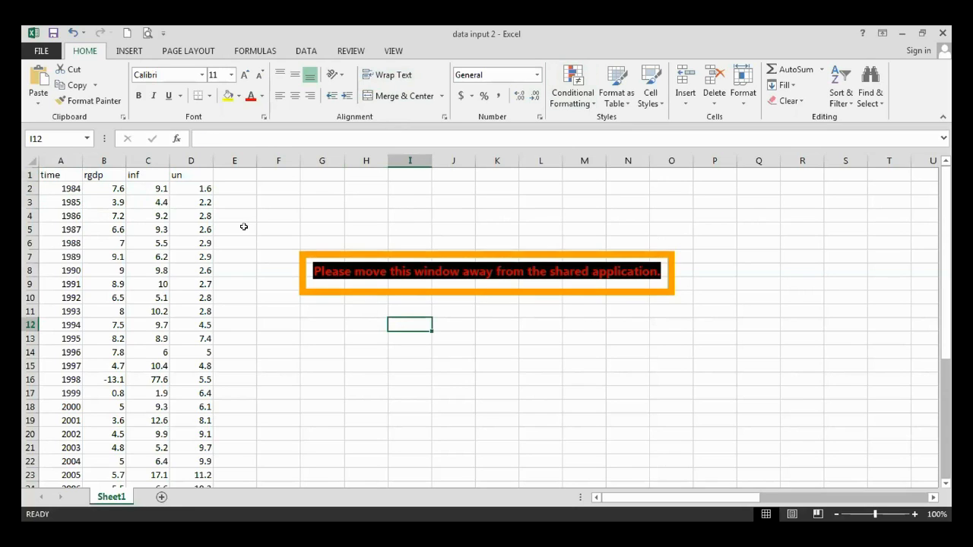
# Examine the header names in A1:D1, the inf column and the first data row, A2:D2
pyautogui.click(62, 174)
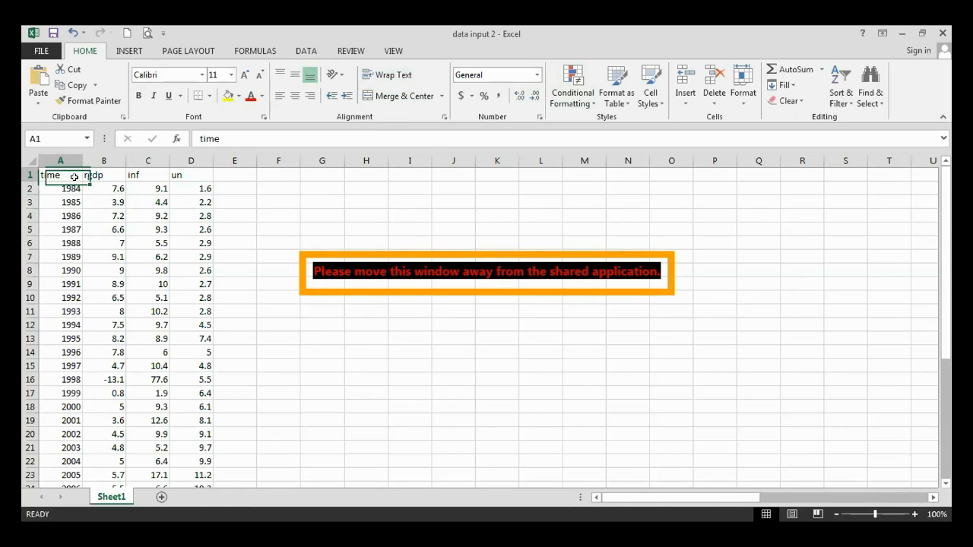
pyautogui.keyDown('shift'); pyautogui.click(92, 176); pyautogui.keyUp('shift')
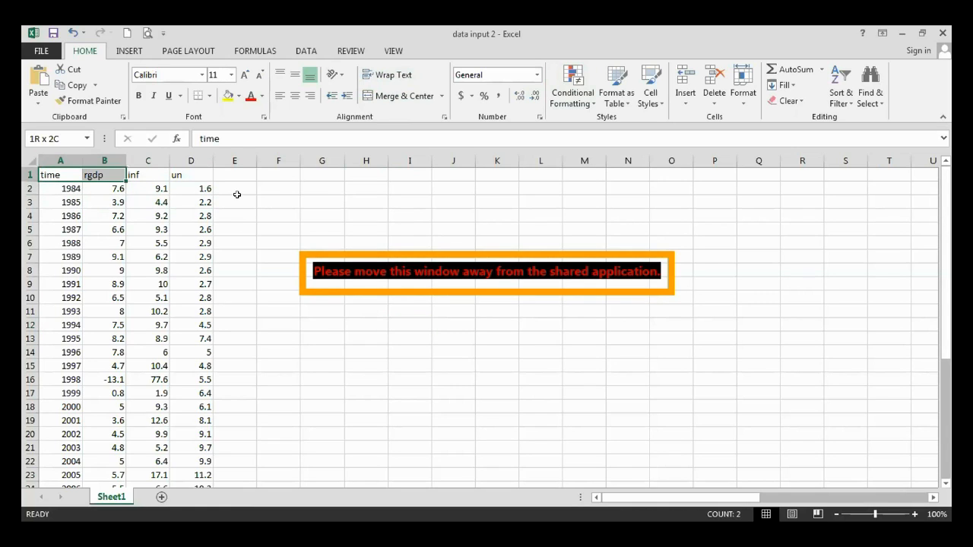
pyautogui.click(156, 190)
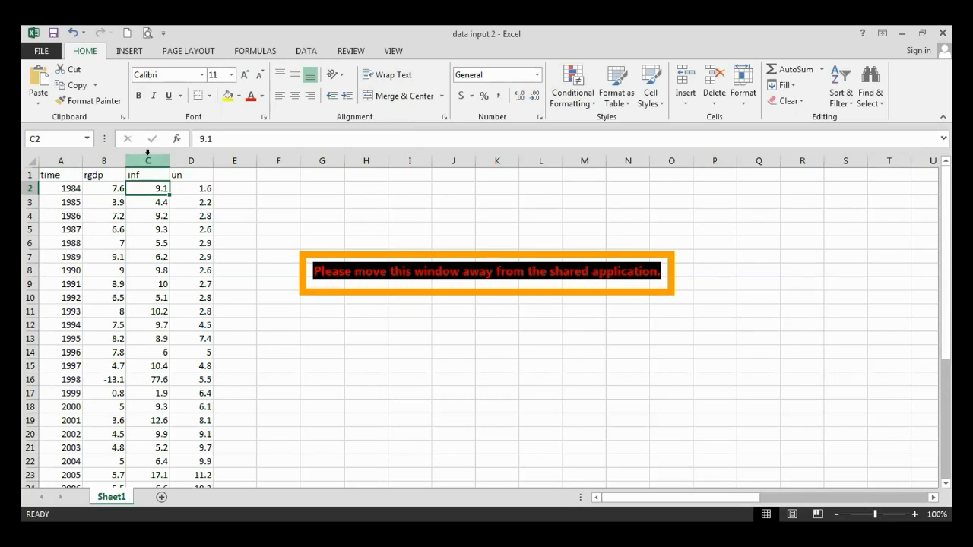
pyautogui.click(148, 152)
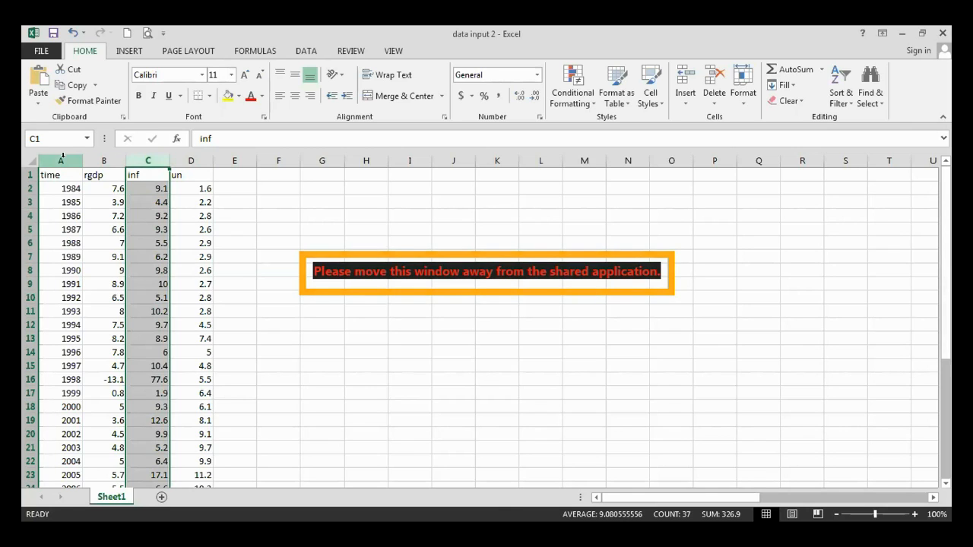
pyautogui.click(268, 217)
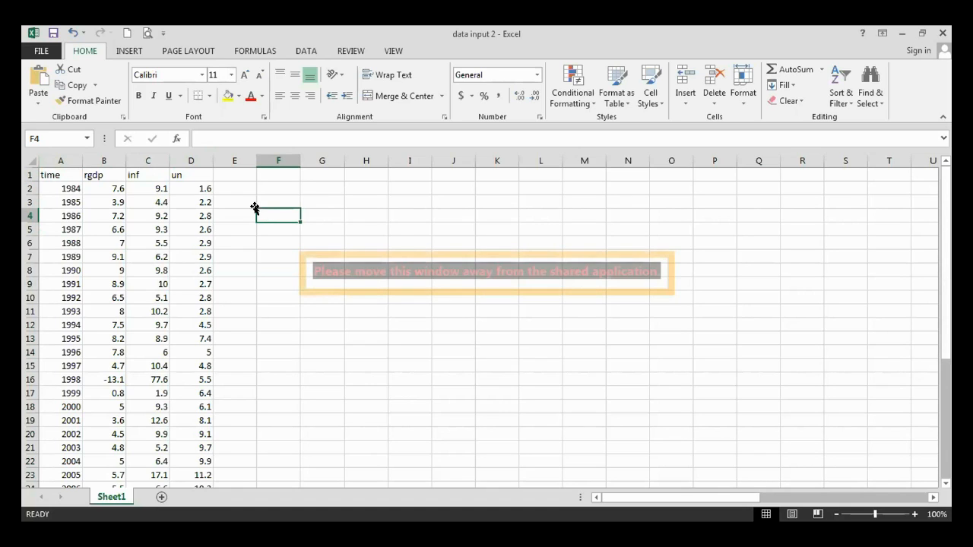
pyautogui.click(160, 185)
pyautogui.click(270, 197)
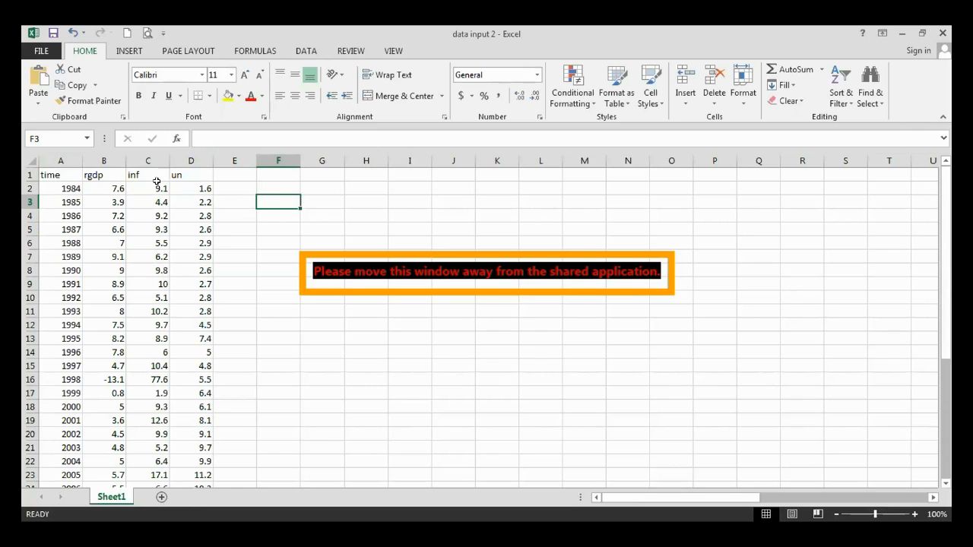
pyautogui.moveTo(53, 173); pyautogui.dragTo(201, 166)
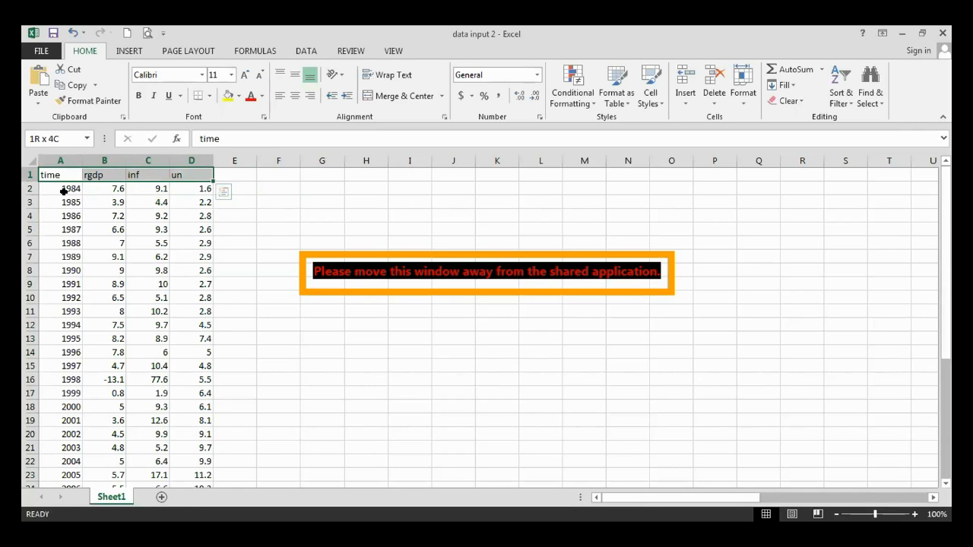
pyautogui.moveTo(65, 190); pyautogui.dragTo(204, 188)
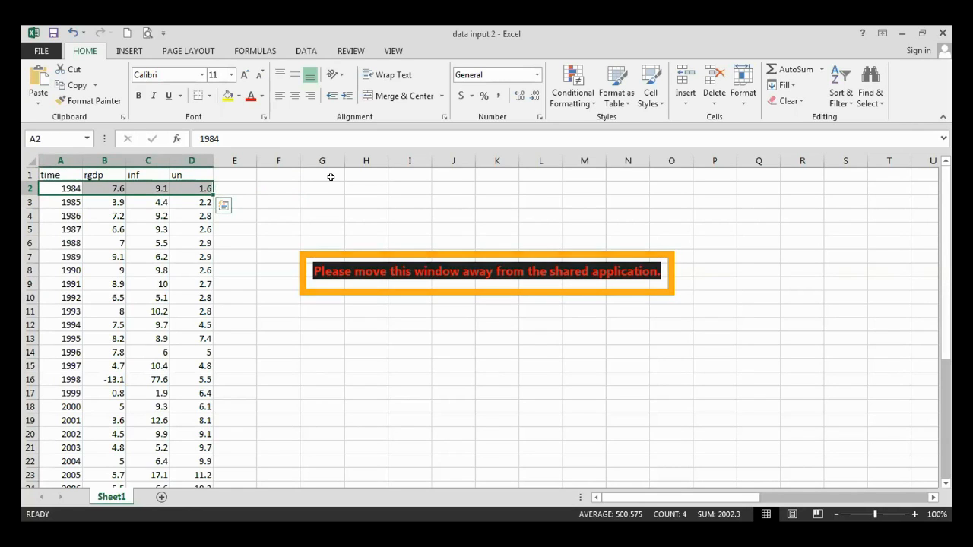
pyautogui.click(332, 185)
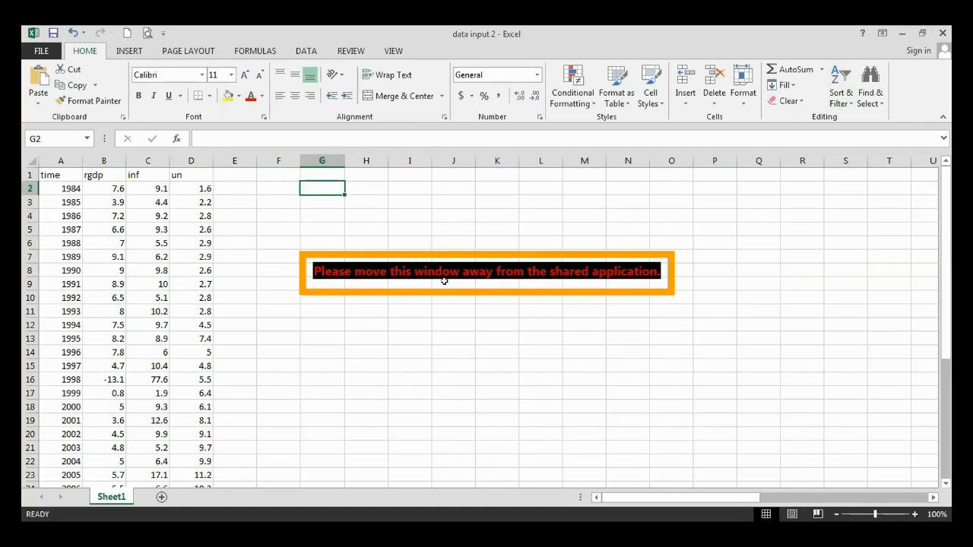
pyautogui.click(347, 231)
pyautogui.click(308, 209)
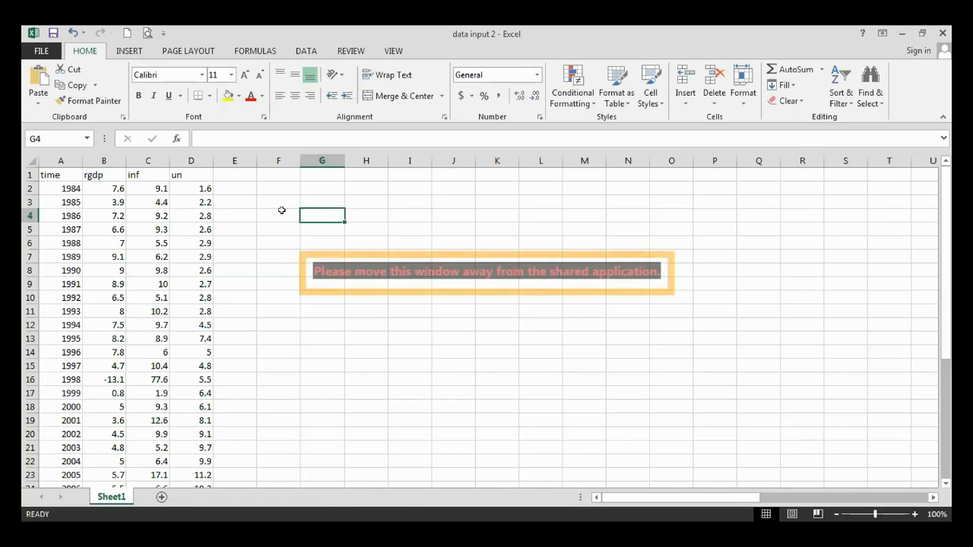
# Enter the number 3 111 111 with spaces as thousands separators in cell G3 as a format test
pyautogui.click(310, 195)
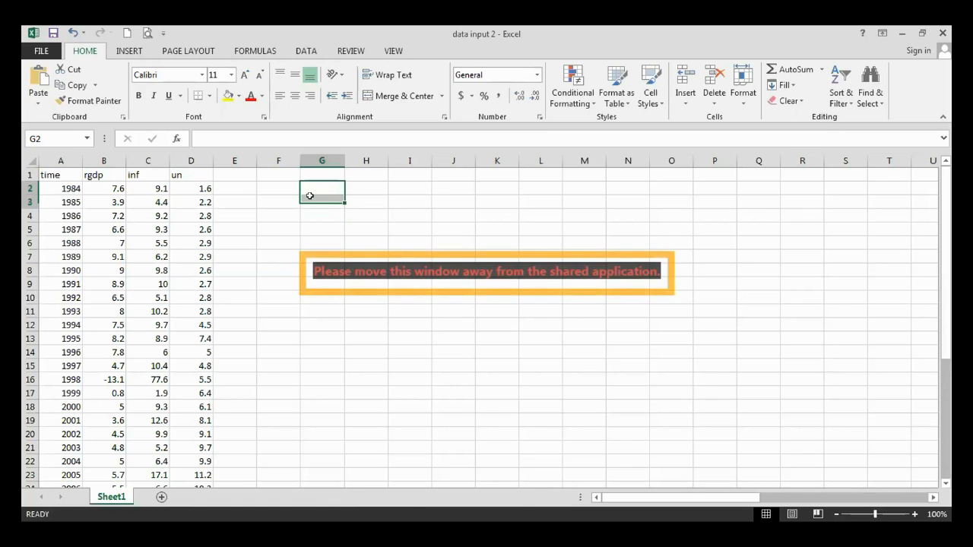
pyautogui.click(310, 196)
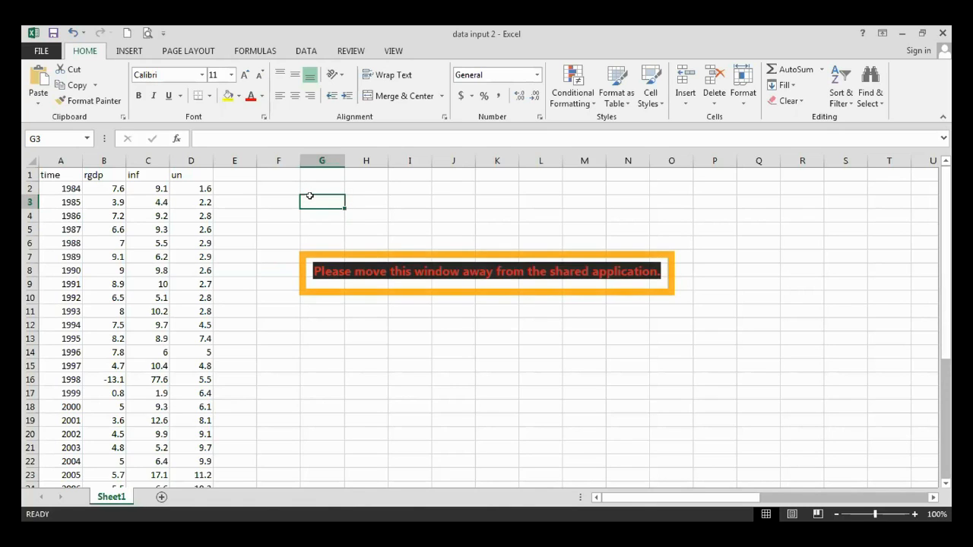
pyautogui.write('3 111')
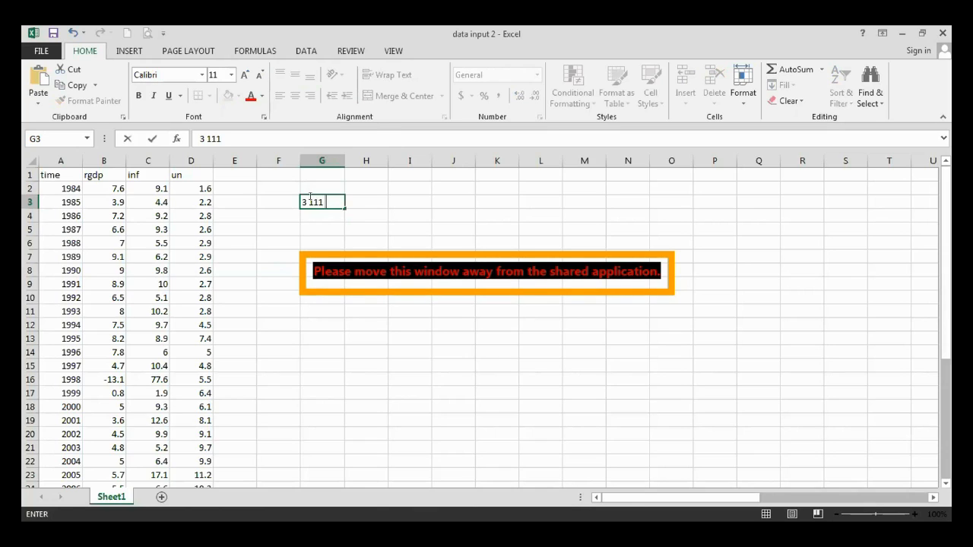
pyautogui.write(' 111')
pyautogui.click(374, 211)
pyautogui.click(330, 196)
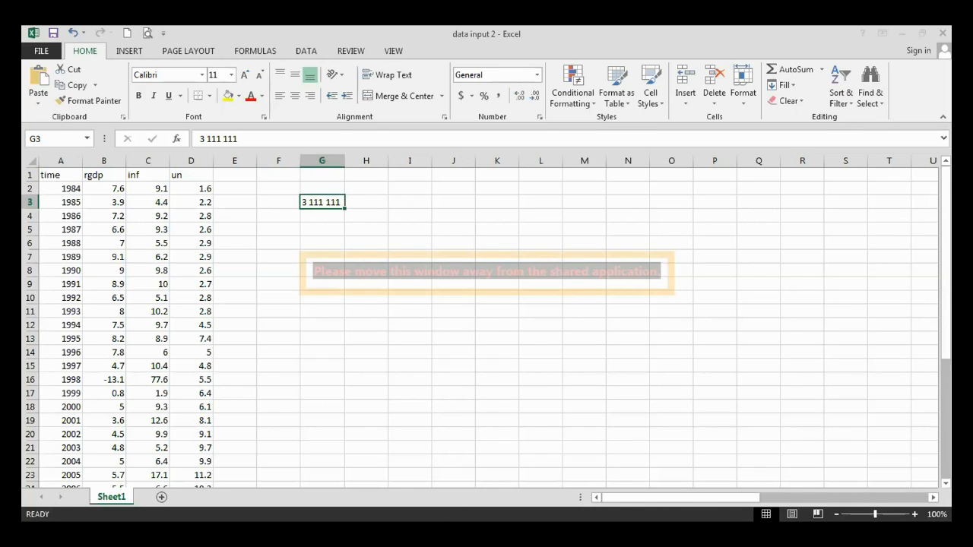
# Remove the spaces from the number in G3 to make it 3111111, and clear the cell
pyautogui.doubleClick(332, 201)
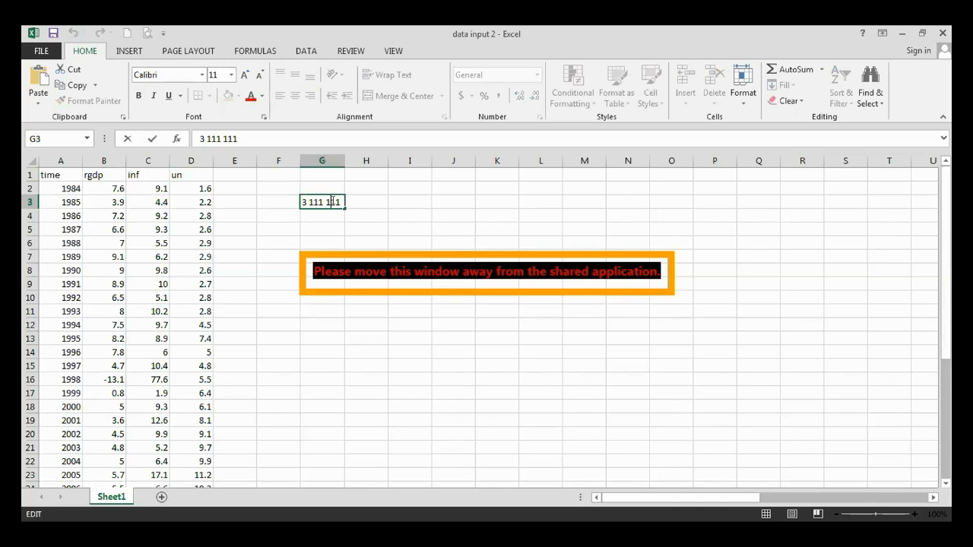
pyautogui.press('BackSpace')
pyautogui.press('BackSpace')
pyautogui.click(363, 210)
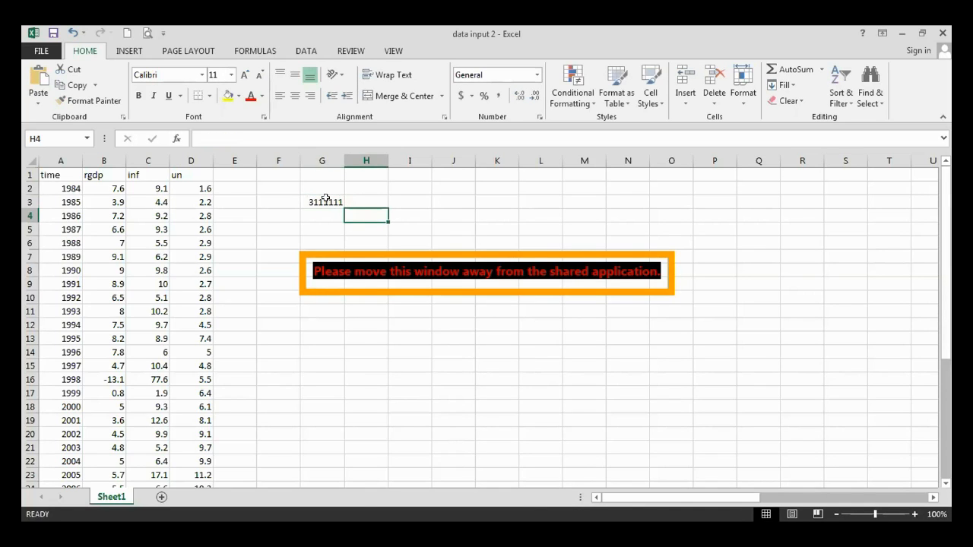
pyautogui.click(325, 199)
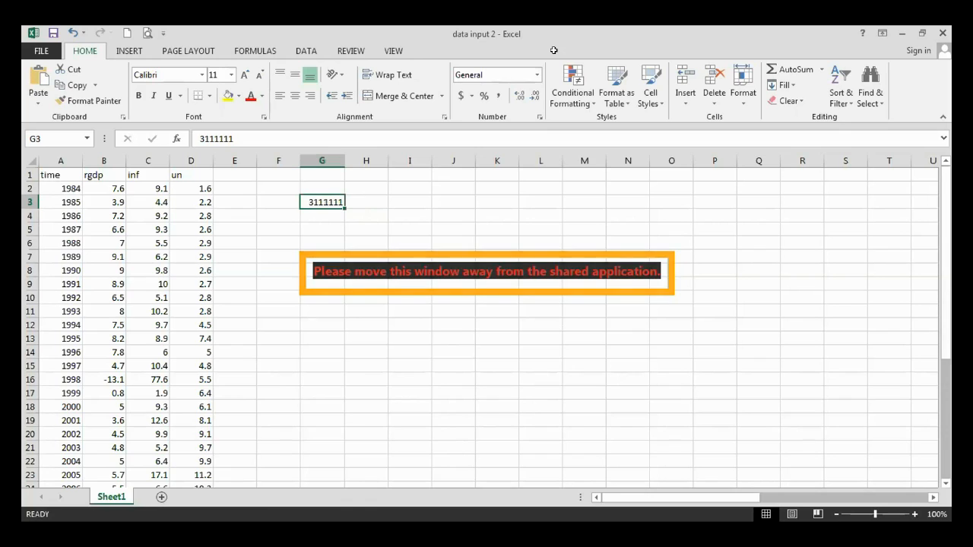
pyautogui.press('Delete')
pyautogui.click(363, 235)
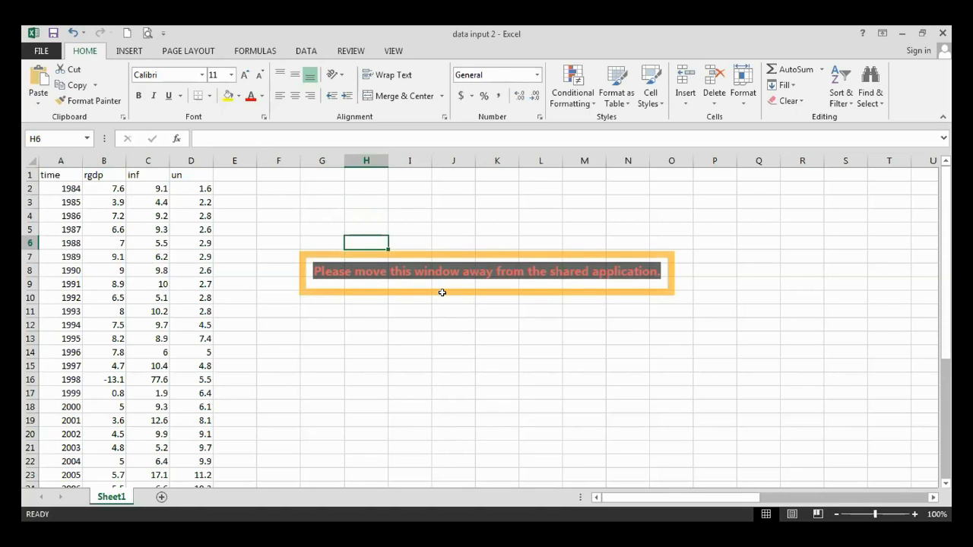
# Examine the time range of the data from the first year, 1984, to the last year, 2019
pyautogui.click(181, 255)
pyautogui.scroll(-2, 181, 252)
pyautogui.scroll(-7, 181, 253)
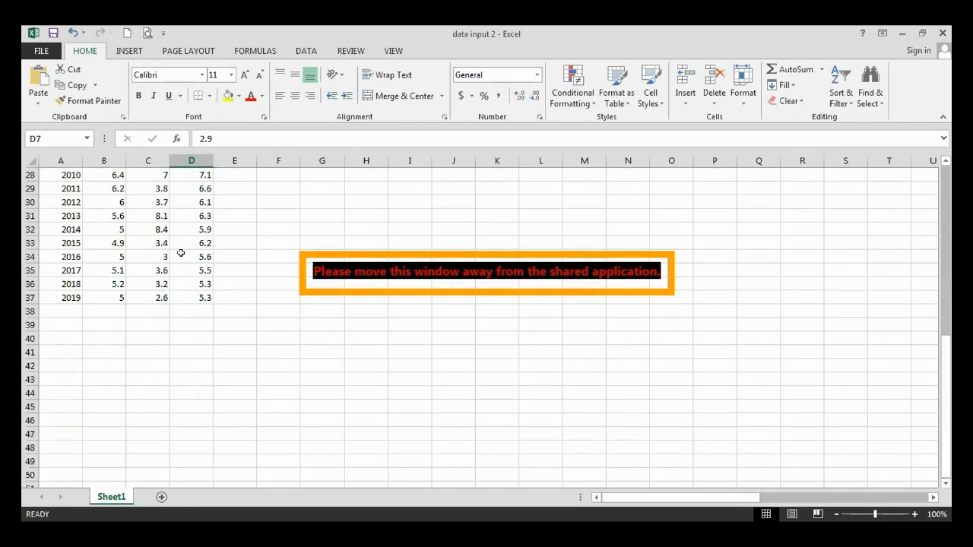
pyautogui.scroll(3, 181, 253)
pyautogui.scroll(6, 144, 422)
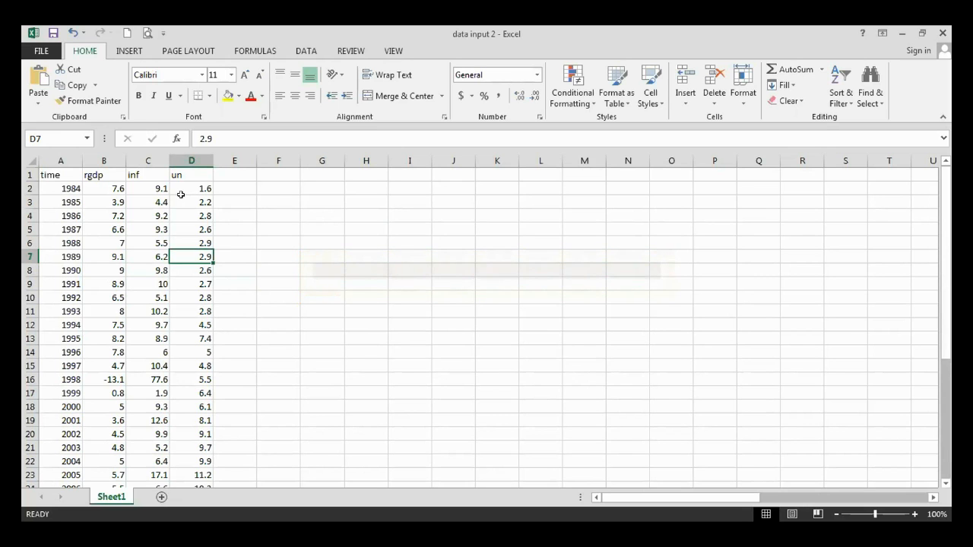
pyautogui.click(59, 188)
pyautogui.scroll(-2, 58, 184)
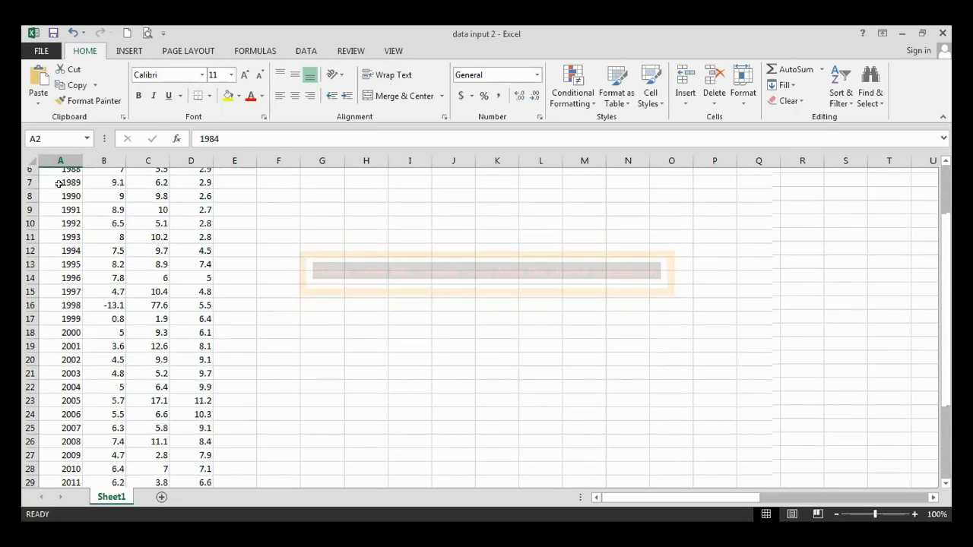
pyautogui.scroll(-5, 58, 184)
pyautogui.scroll(7, 58, 184)
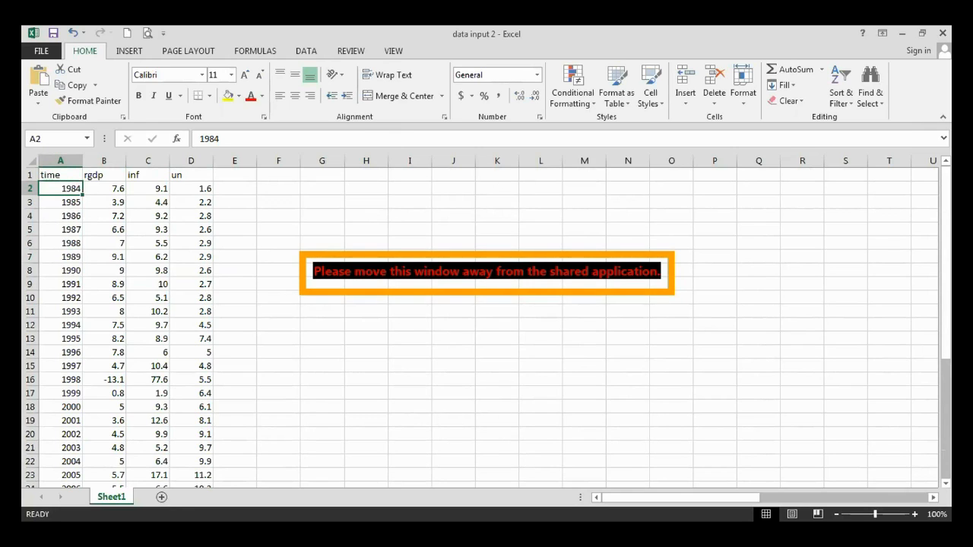
# Switch to EViews and open the settings for creating a new workfile
pyautogui.click(474, 303)
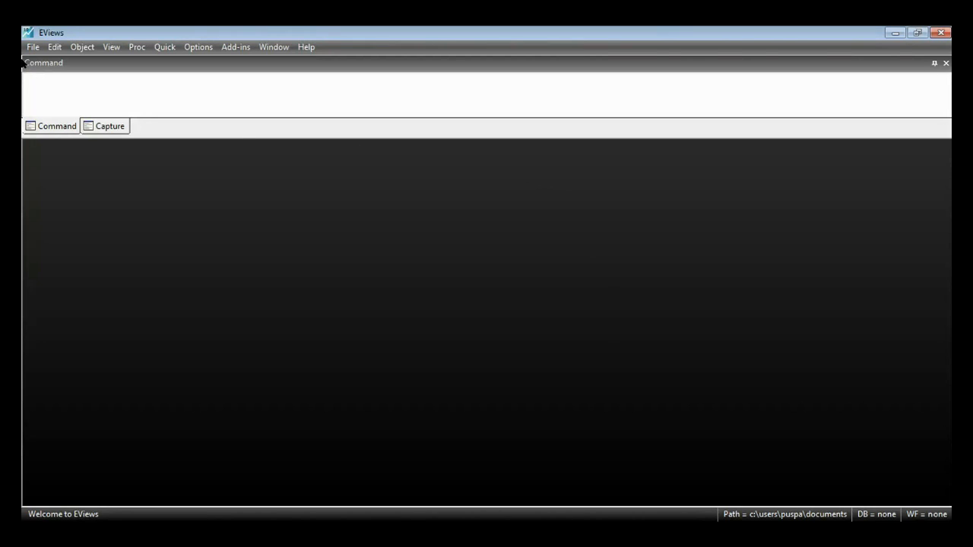
pyautogui.click(33, 47)
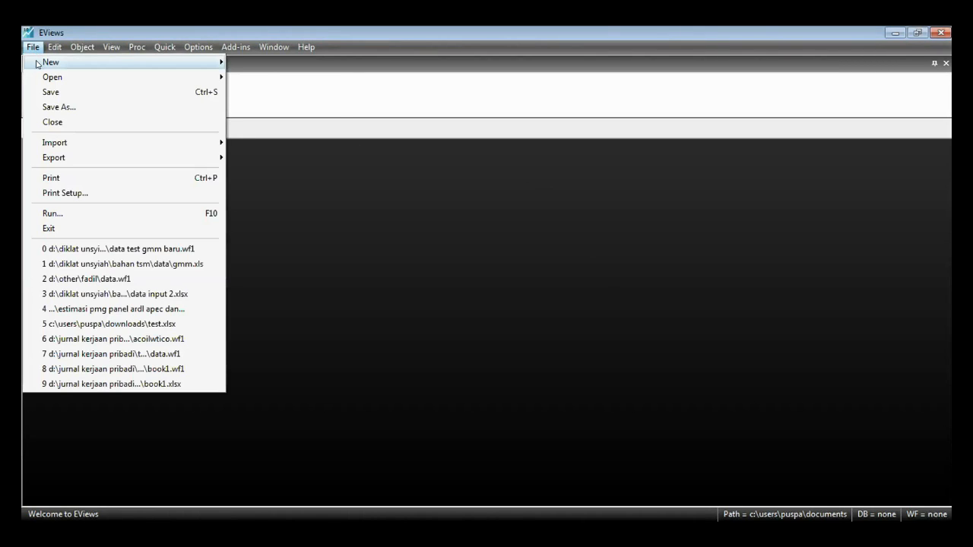
pyautogui.moveTo(44, 64)
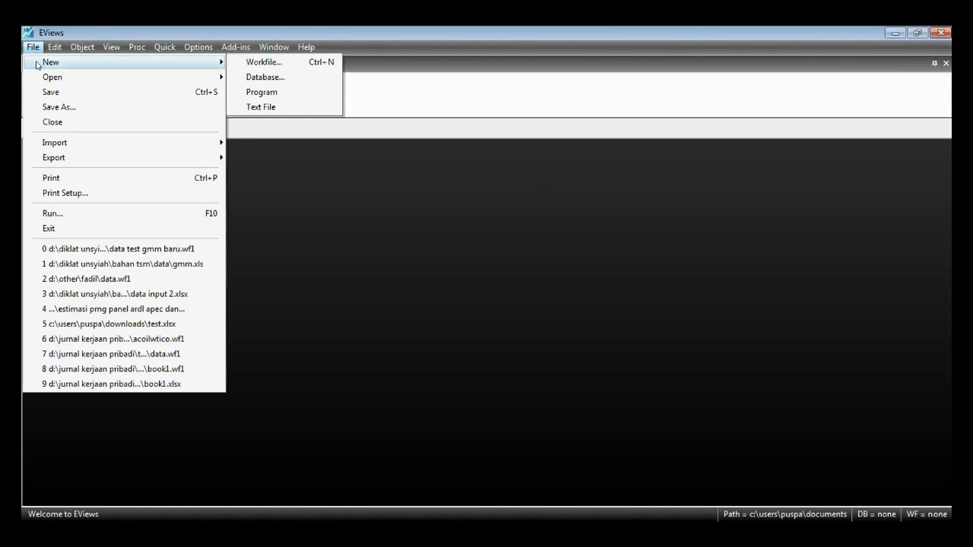
pyautogui.click(288, 63)
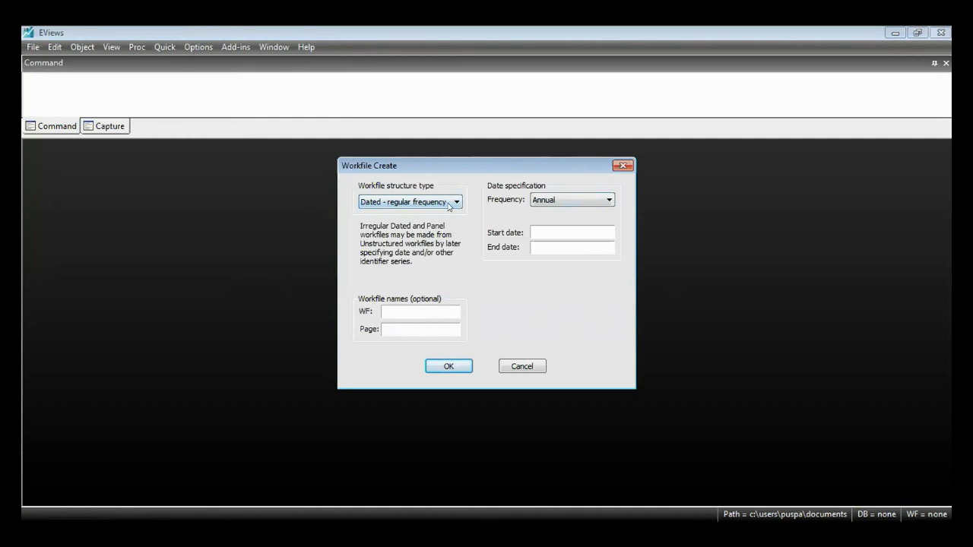
# Create a dated regular-frequency workfile with annual frequency, start date 1984 and end date 2019
pyautogui.click(582, 203)
pyautogui.click(582, 204)
pyautogui.click(604, 194)
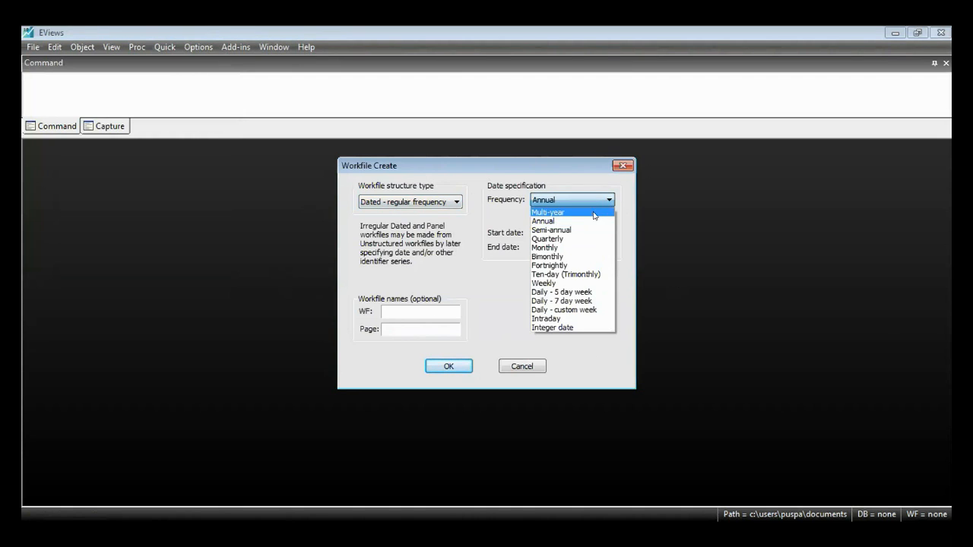
pyautogui.click(586, 219)
pyautogui.write('1984')
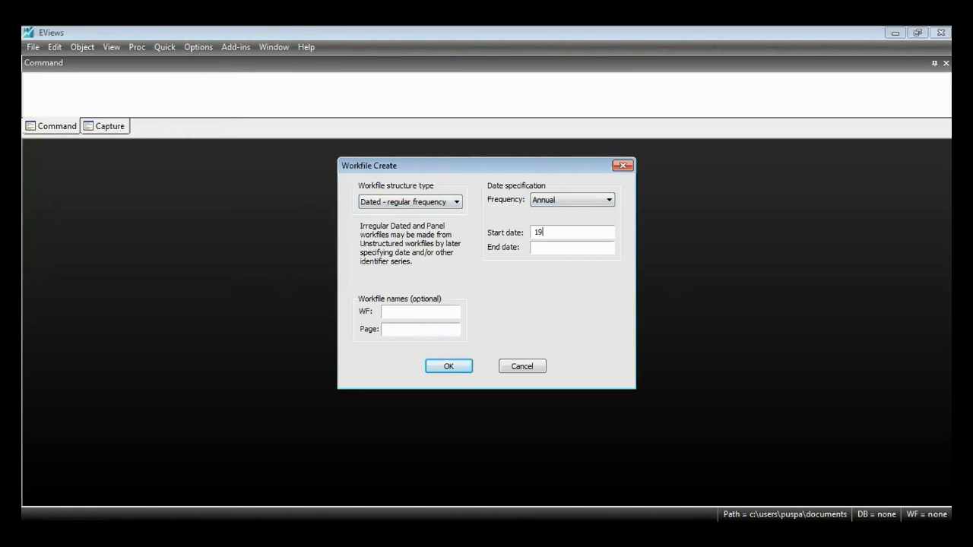
pyautogui.click(585, 242)
pyautogui.write('2019')
pyautogui.click(441, 367)
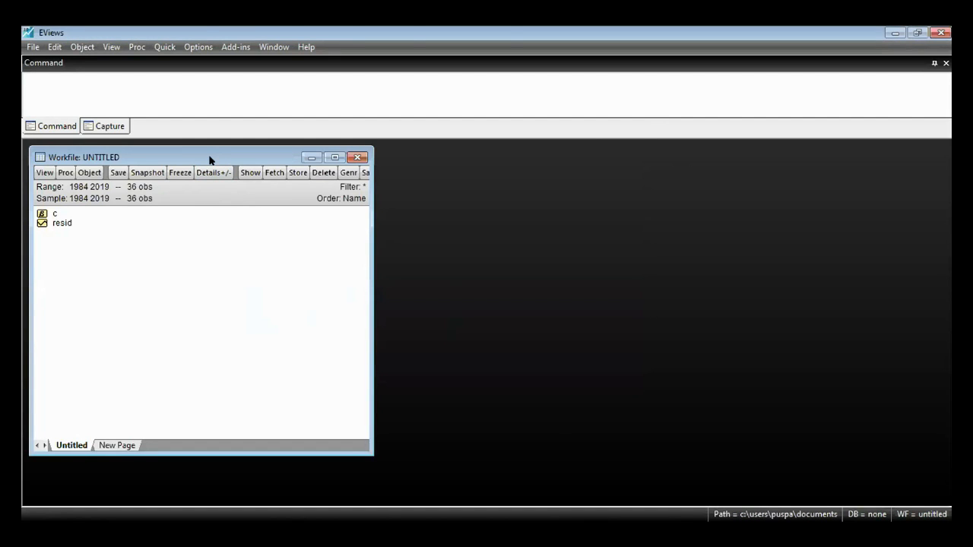
pyautogui.moveTo(210, 160); pyautogui.dragTo(390, 179)
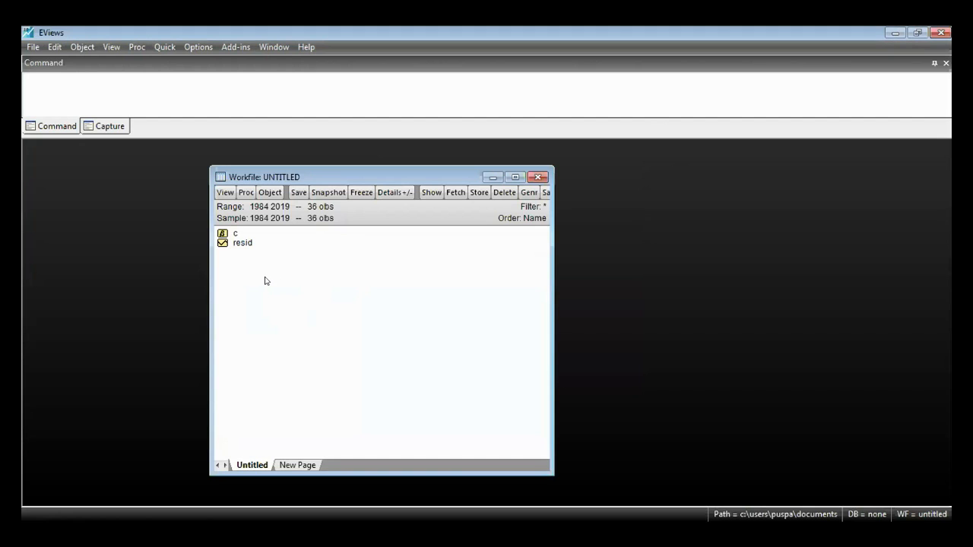
pyautogui.rightClick(245, 259)
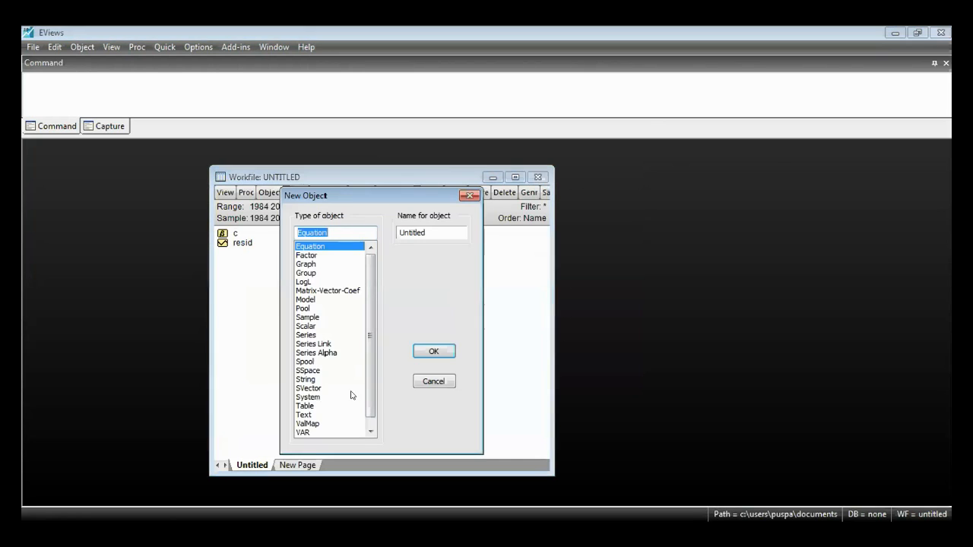
pyautogui.click(331, 336)
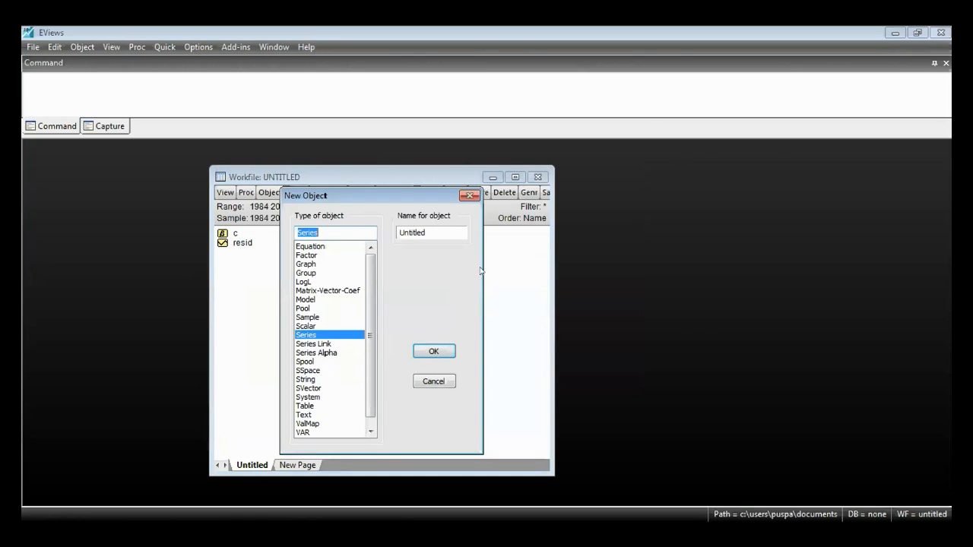
pyautogui.click(468, 196)
pyautogui.rightClick(265, 262)
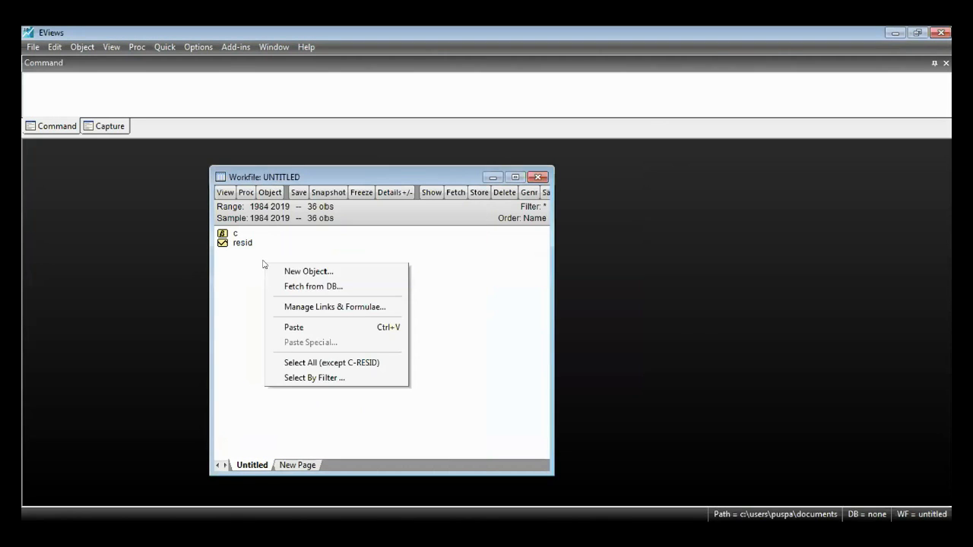
pyautogui.click(233, 337)
# Create a new unnamed series object in the workfile and look through its yearly cells from 1984 onward
pyautogui.rightClick(305, 275)
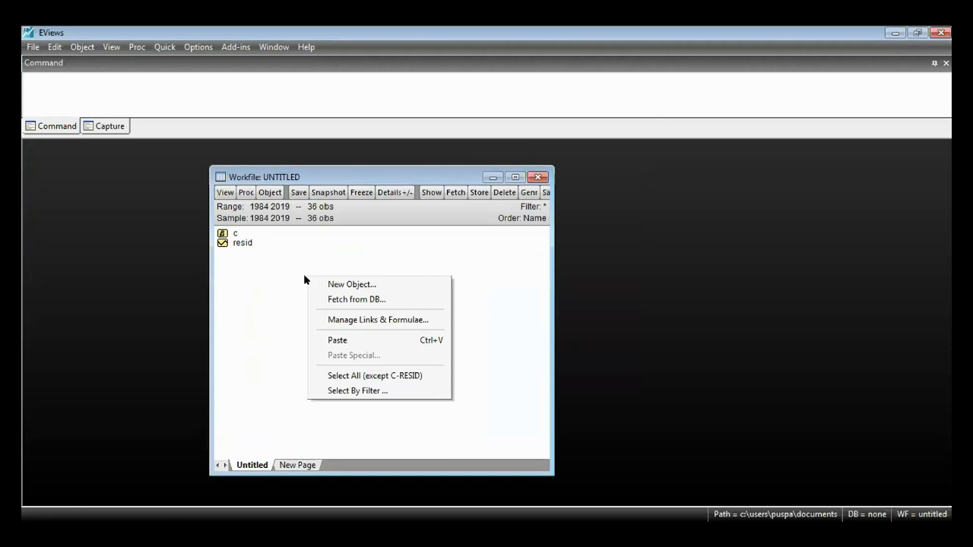
pyautogui.click(343, 285)
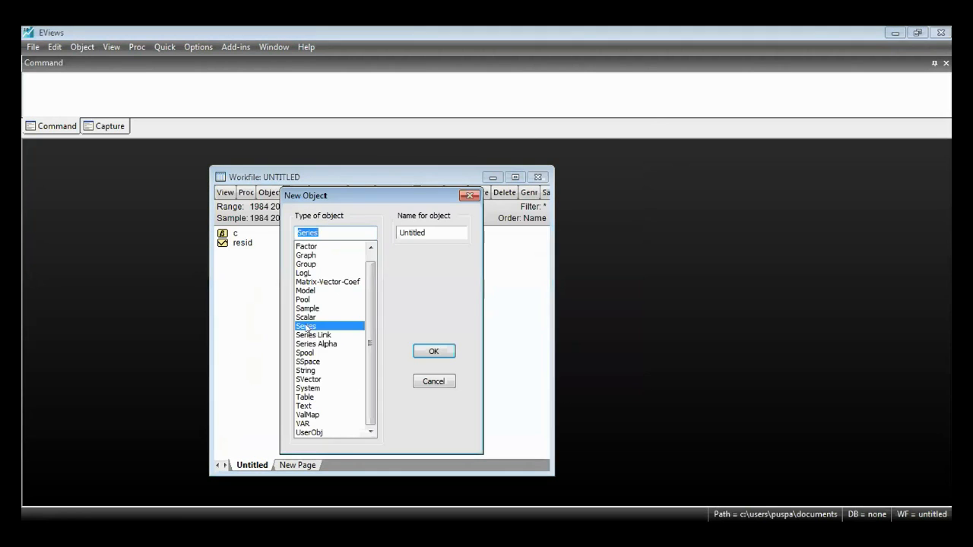
pyautogui.click(443, 351)
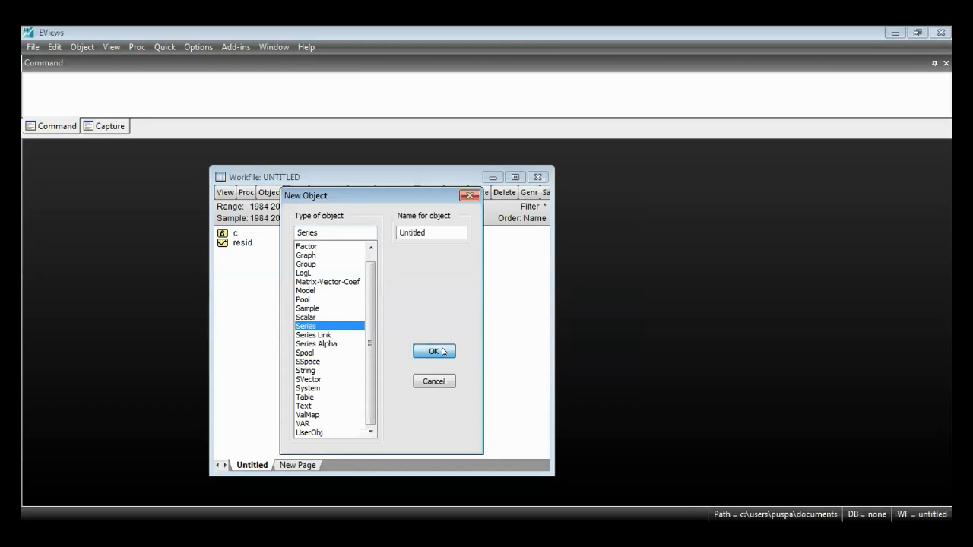
pyautogui.click(125, 239)
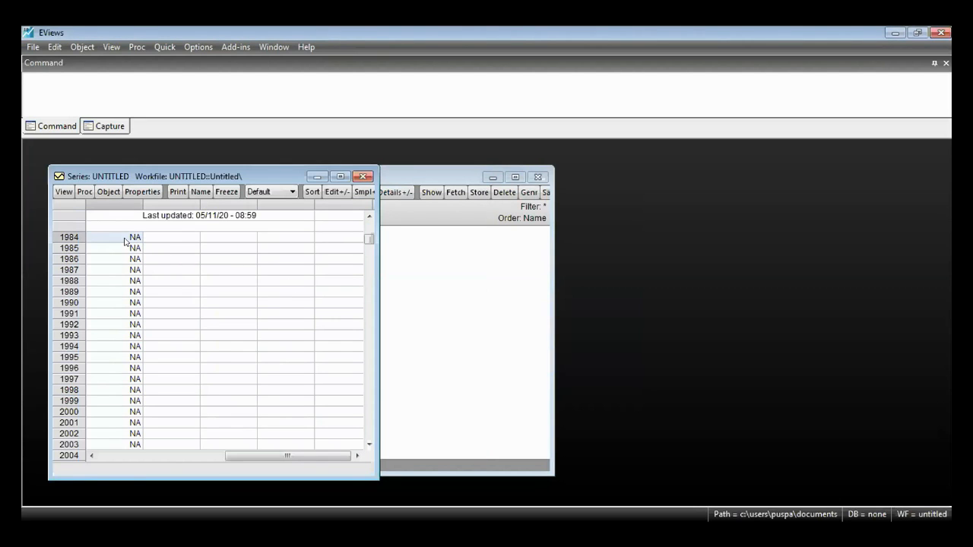
pyautogui.scroll(-5, 126, 241)
pyautogui.scroll(3, 126, 242)
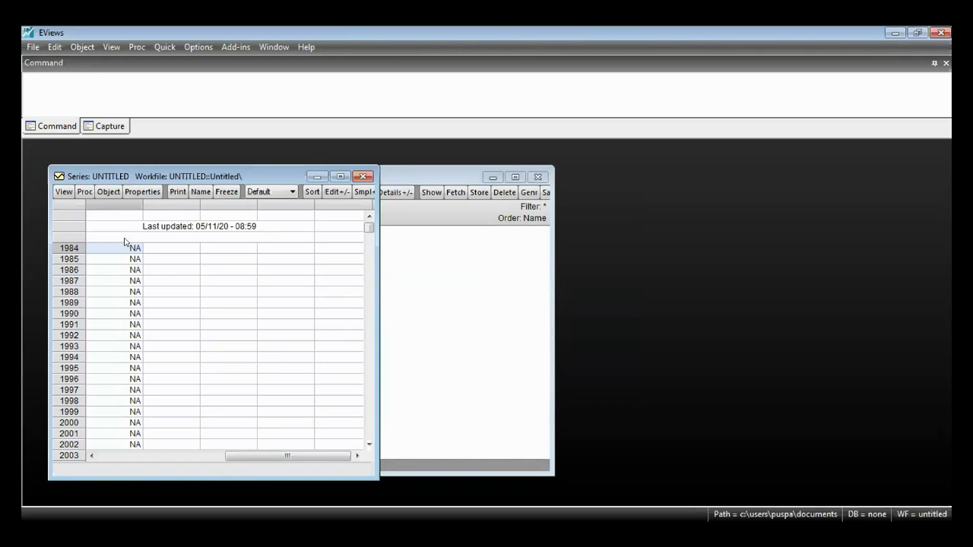
pyautogui.scroll(-6, 125, 242)
pyautogui.scroll(4, 125, 242)
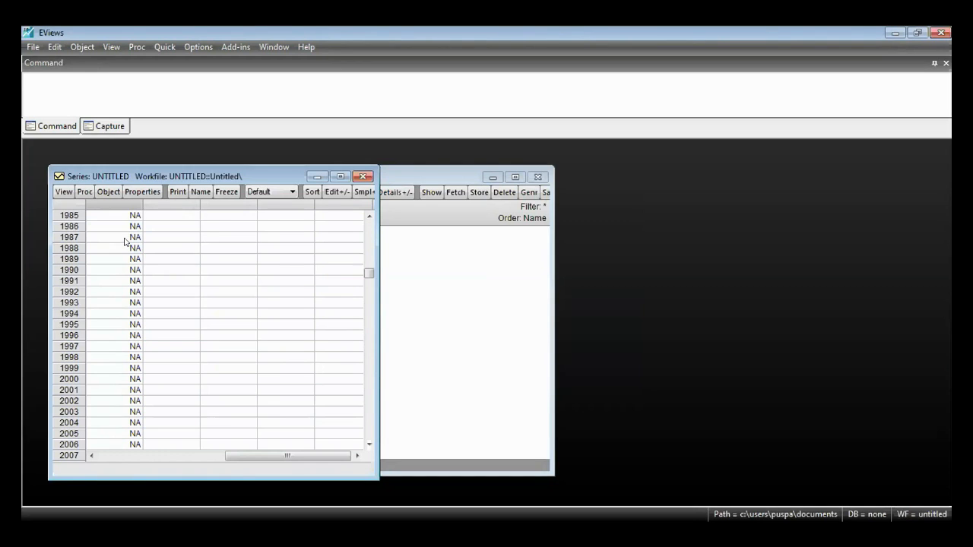
pyautogui.scroll(2, 125, 242)
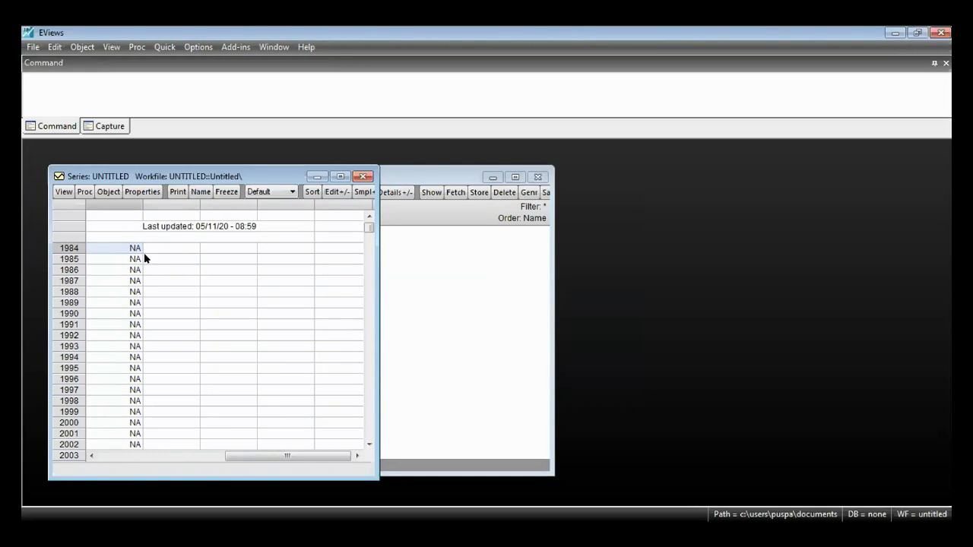
# Delete the untitled series and close the untitled workfile
pyautogui.click(362, 177)
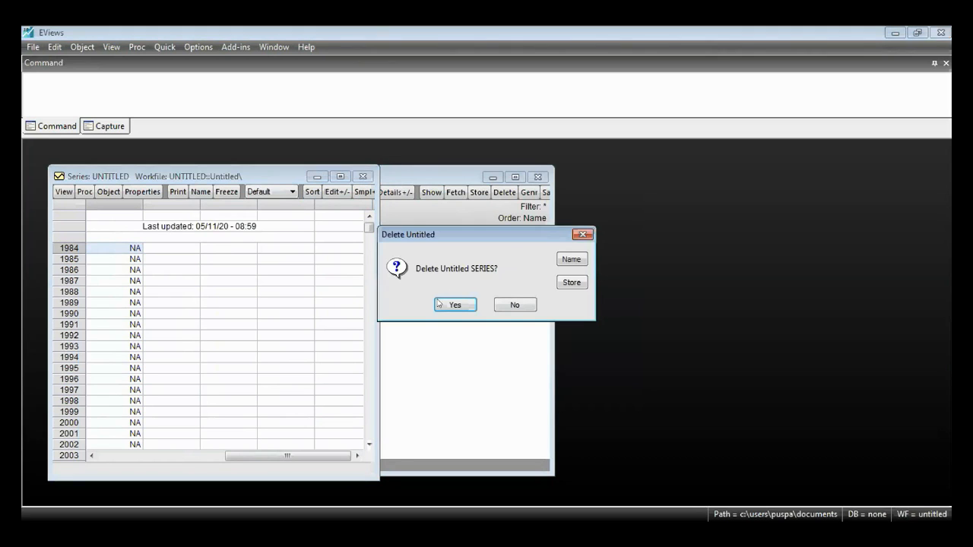
pyautogui.click(454, 303)
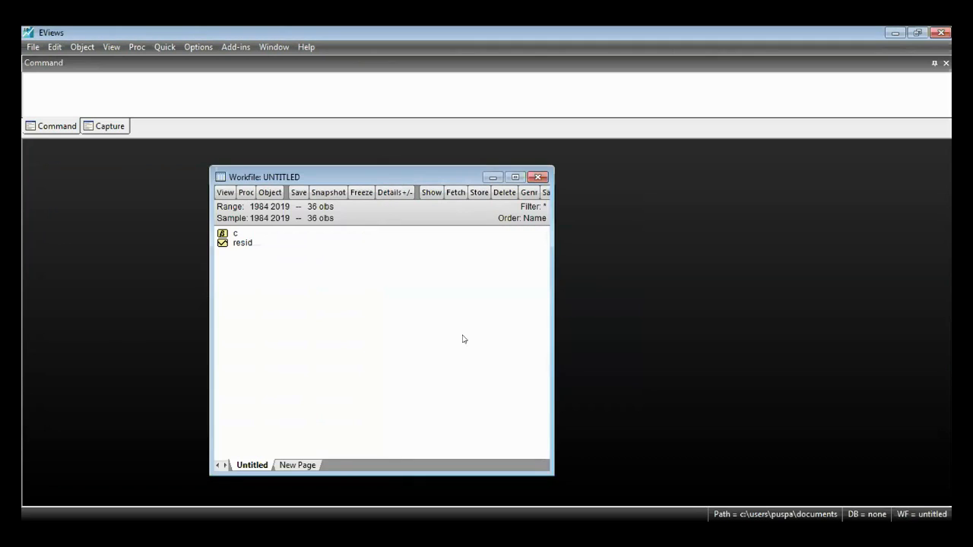
pyautogui.click(538, 176)
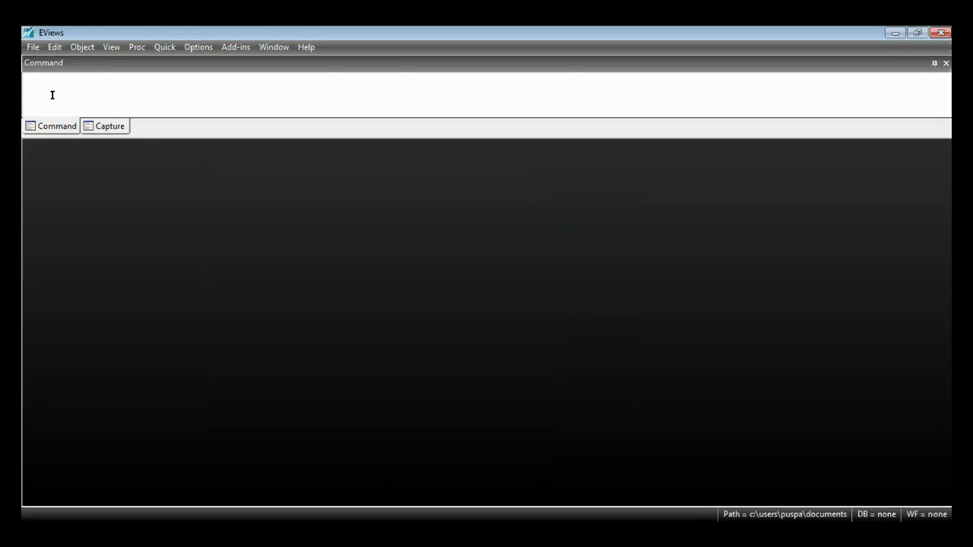
pyautogui.click(33, 47)
pyautogui.moveTo(38, 79)
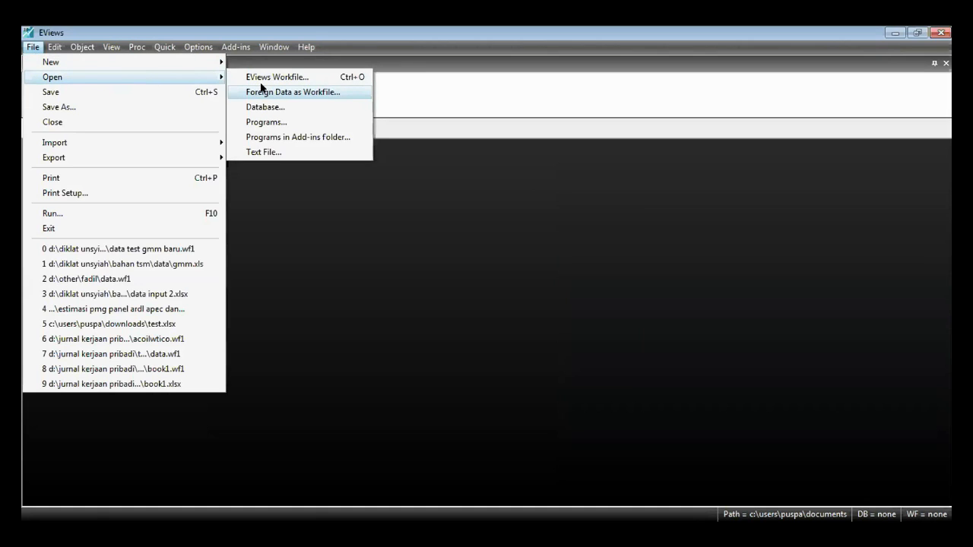
pyautogui.click(330, 250)
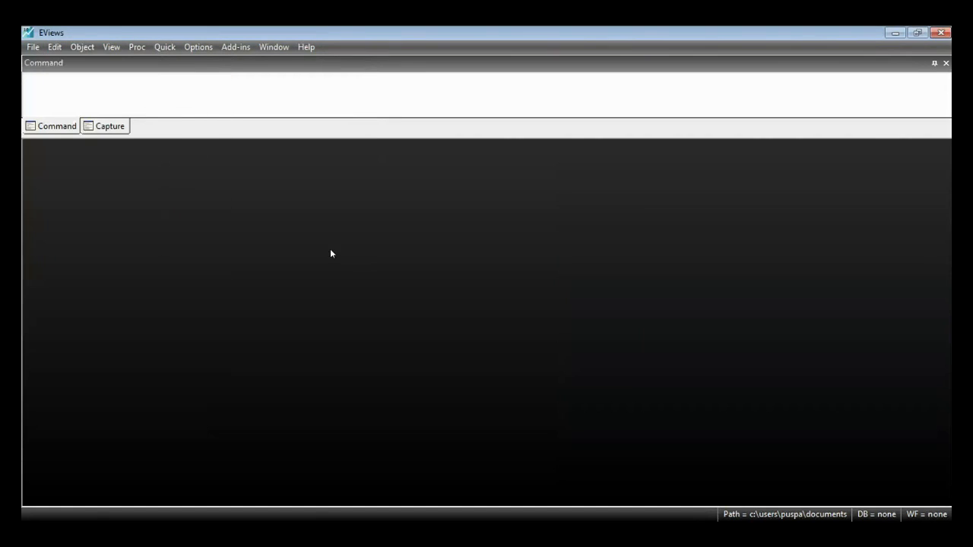
# Open the Excel file data input 2 from D:, Diklat Unsyiah, BAHAN TSM, DATA as a foreign-data workfile
pyautogui.click(33, 46)
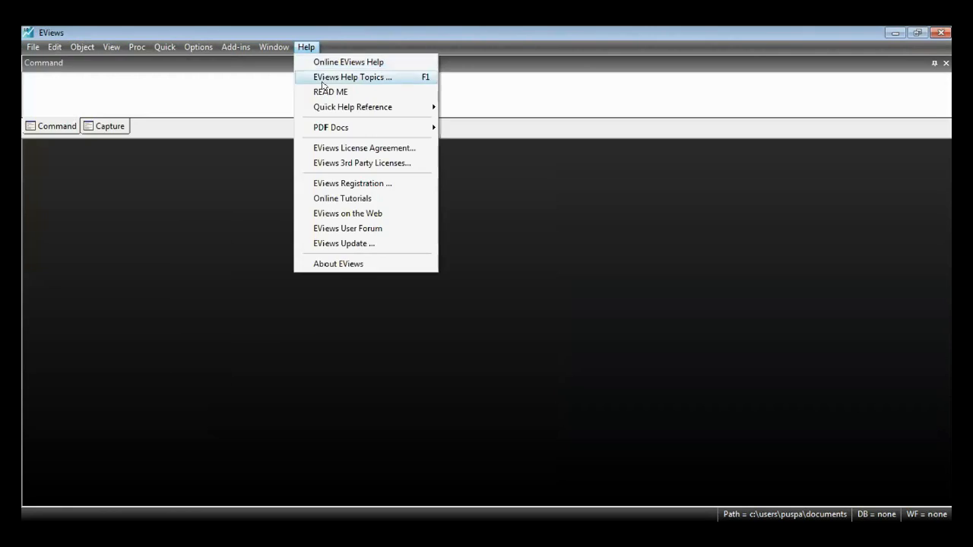
pyautogui.moveTo(114, 77)
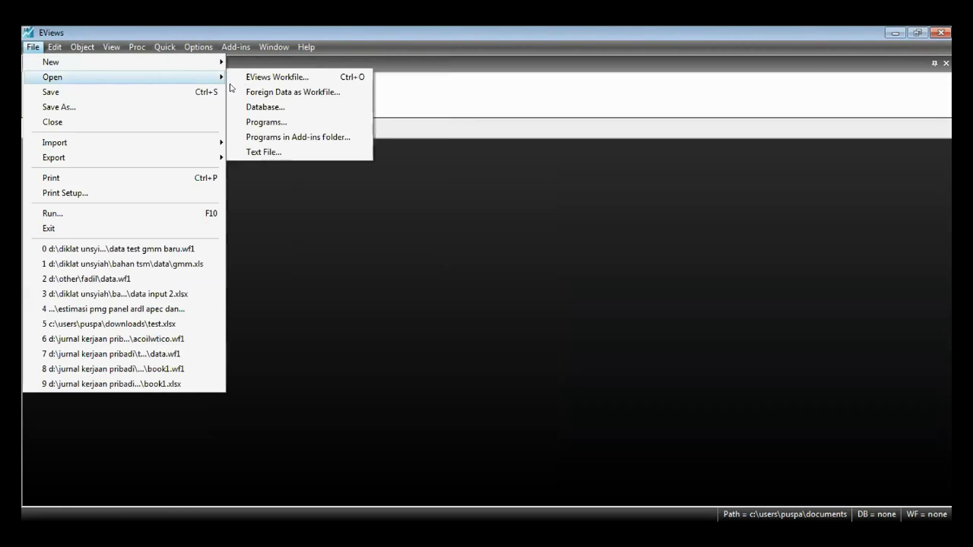
pyautogui.click(345, 92)
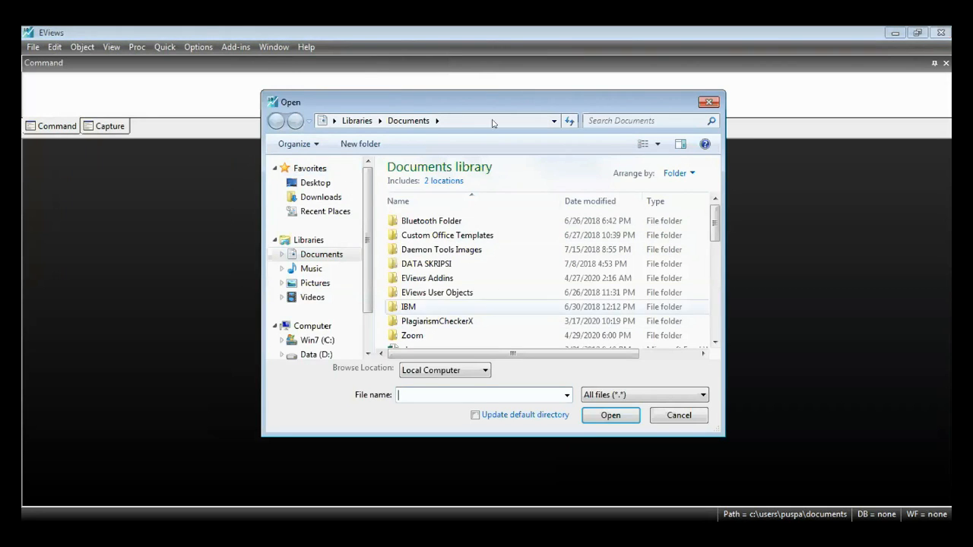
pyautogui.scroll(-1, 366, 285)
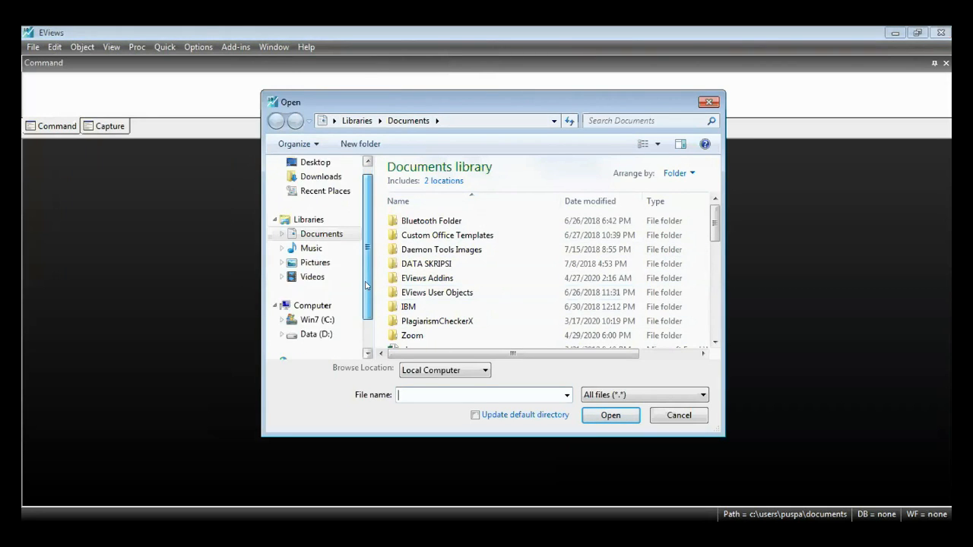
pyautogui.scroll(-1, 365, 285)
pyautogui.click(340, 306)
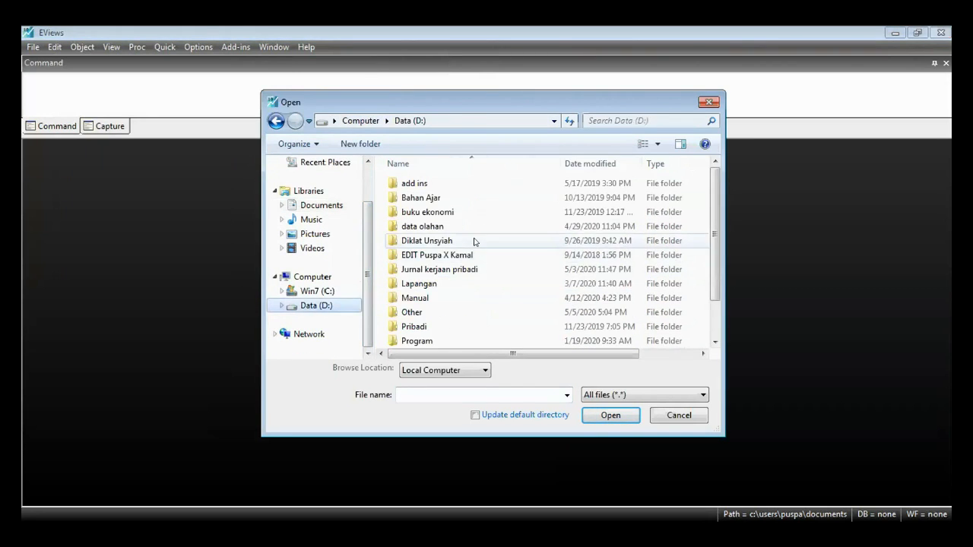
pyautogui.doubleClick(474, 241)
pyautogui.doubleClick(459, 212)
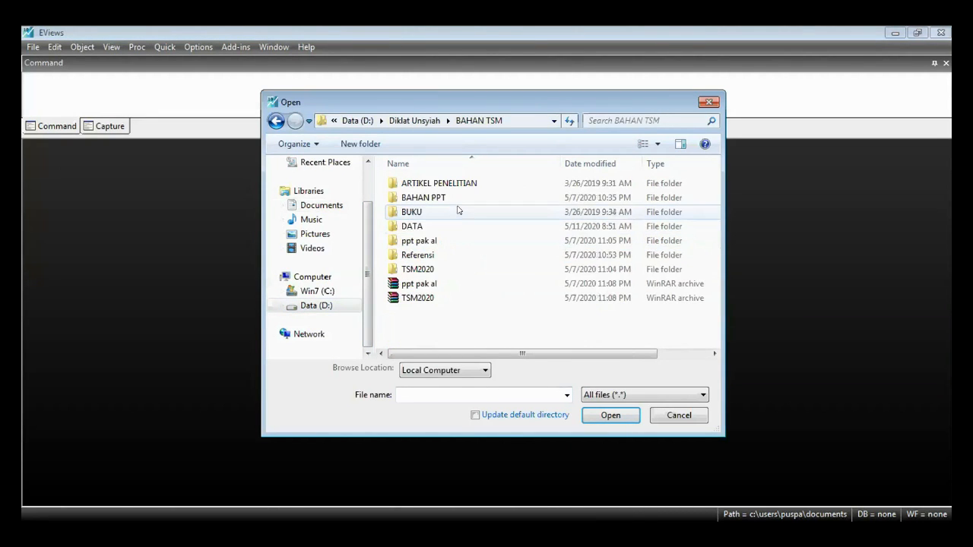
pyautogui.doubleClick(450, 227)
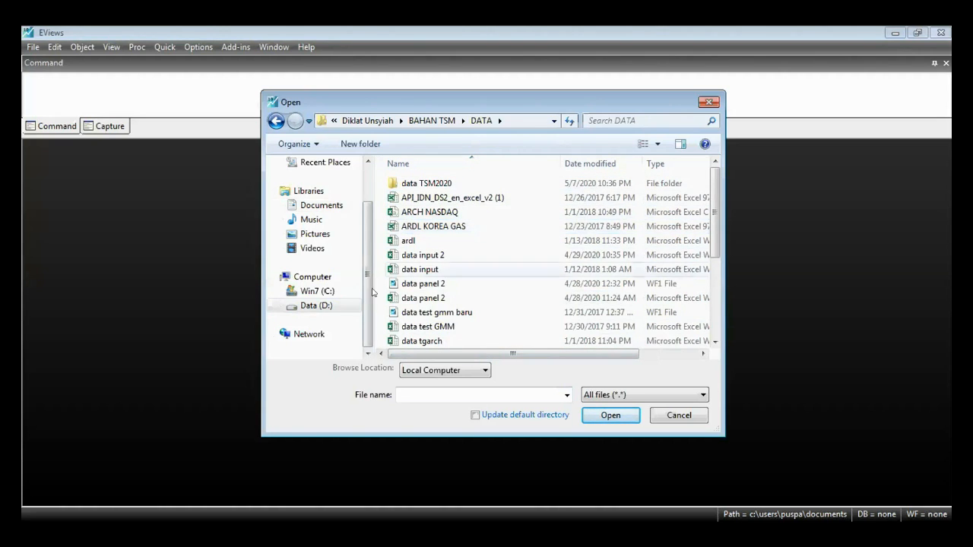
pyautogui.click(432, 256)
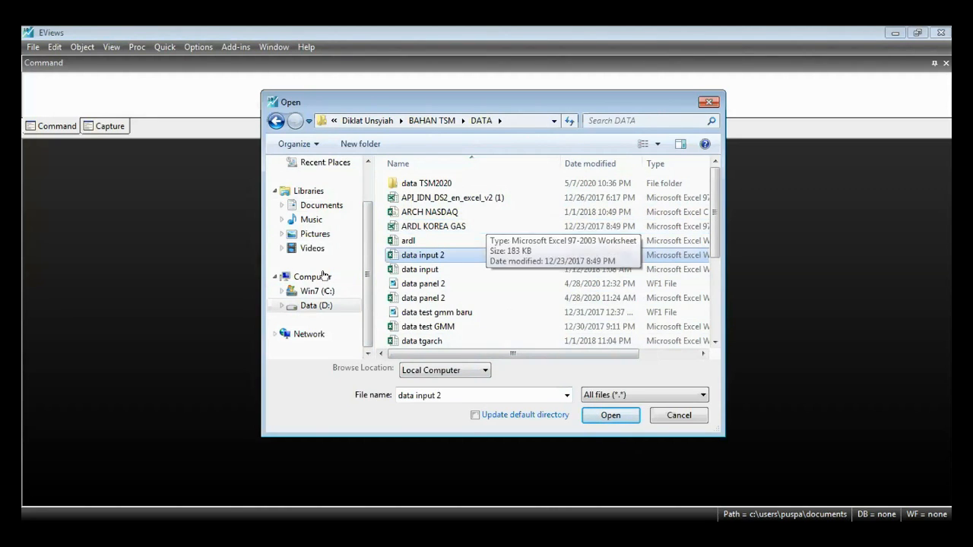
pyautogui.click(605, 417)
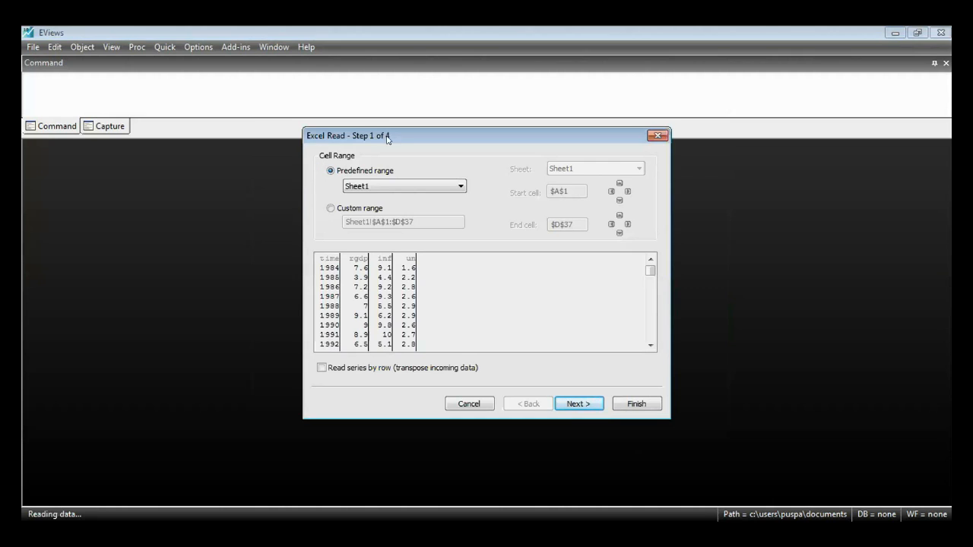
# Examine the predefined cell range choices for the Excel import, keeping Sheet1 as the range
pyautogui.moveTo(388, 138); pyautogui.dragTo(364, 154)
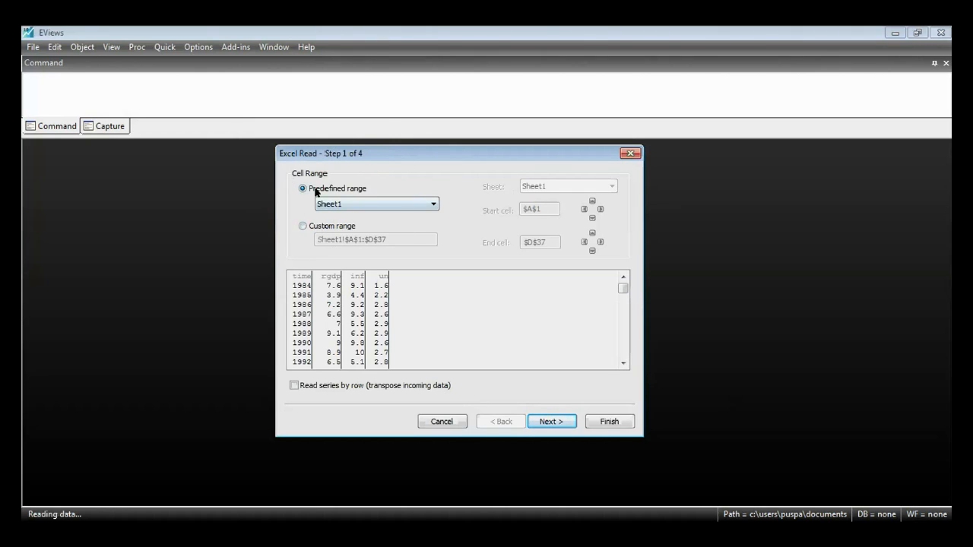
pyautogui.click(395, 211)
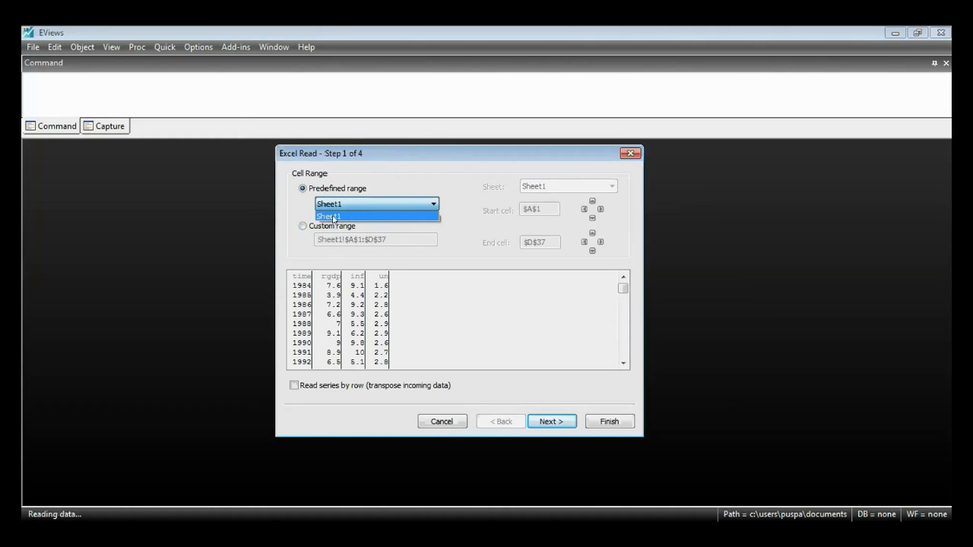
pyautogui.click(352, 258)
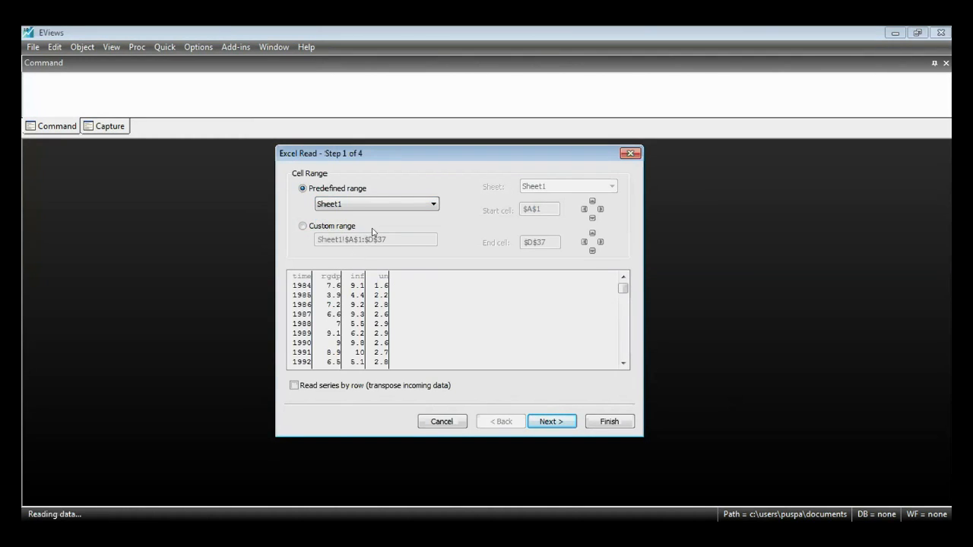
pyautogui.click(415, 206)
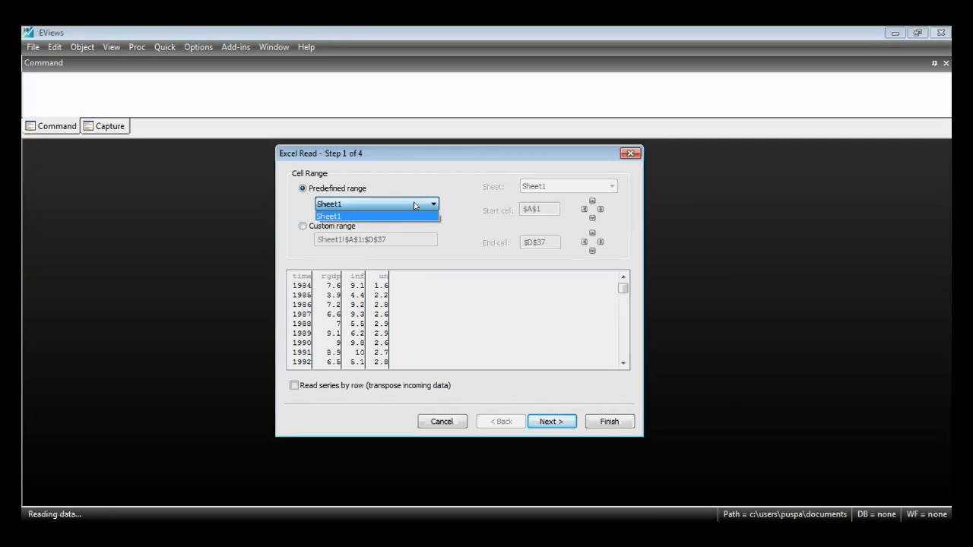
pyautogui.click(349, 226)
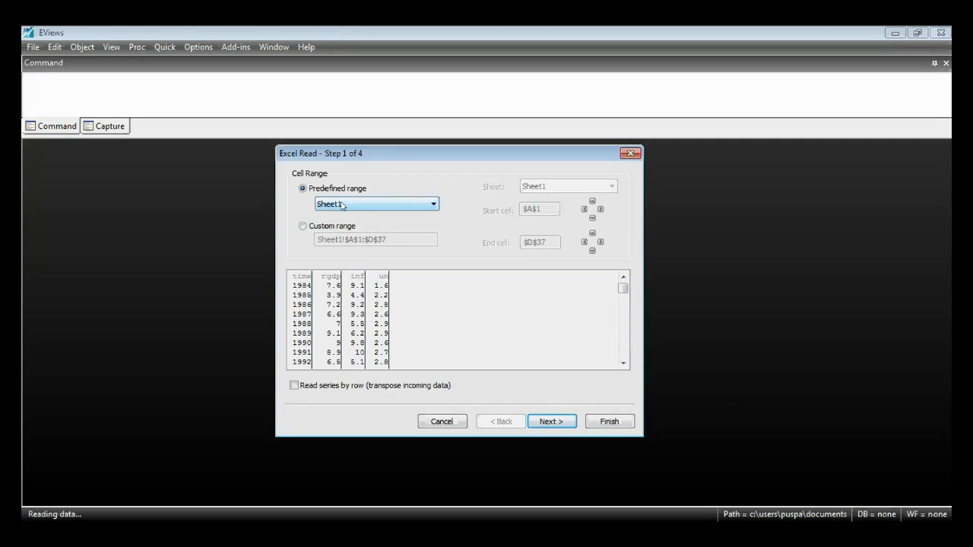
pyautogui.click(342, 207)
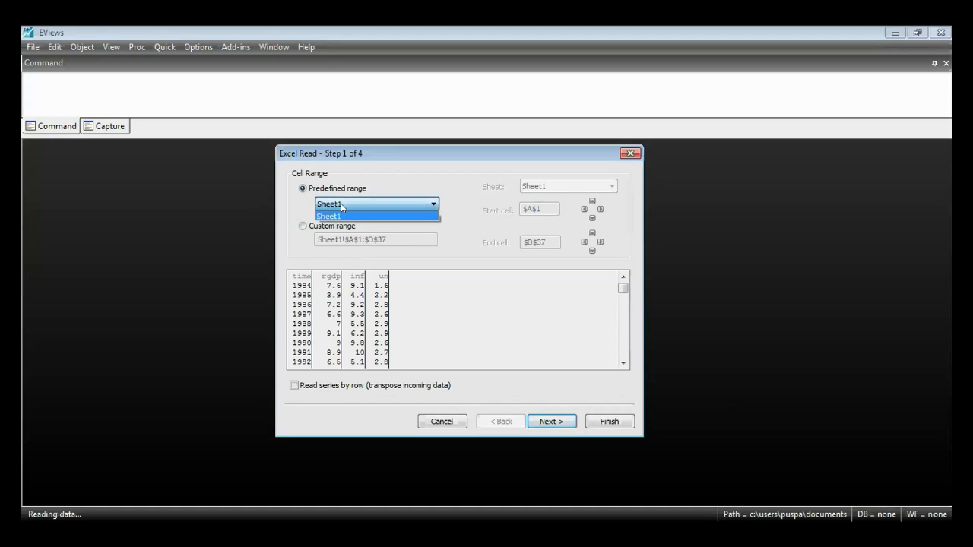
pyautogui.click(341, 206)
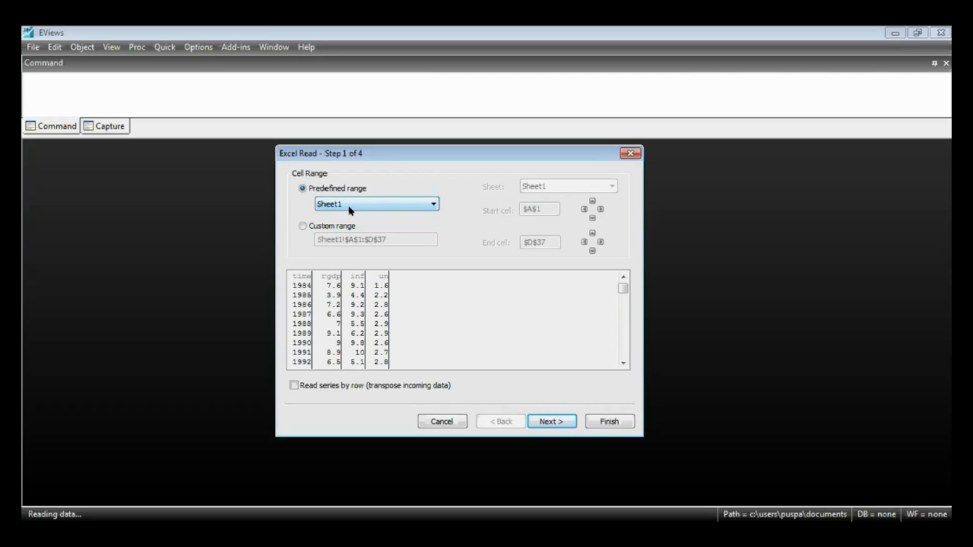
pyautogui.click(360, 205)
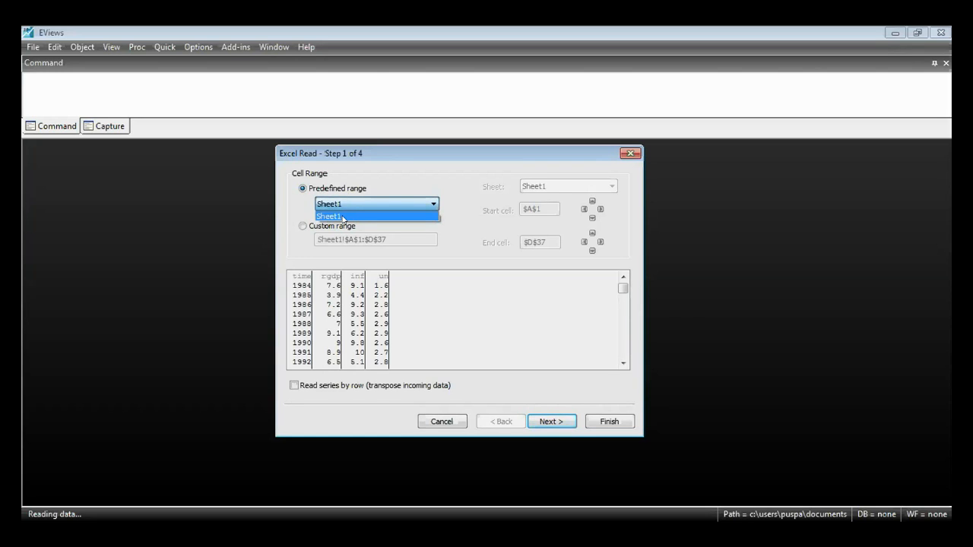
pyautogui.click(371, 236)
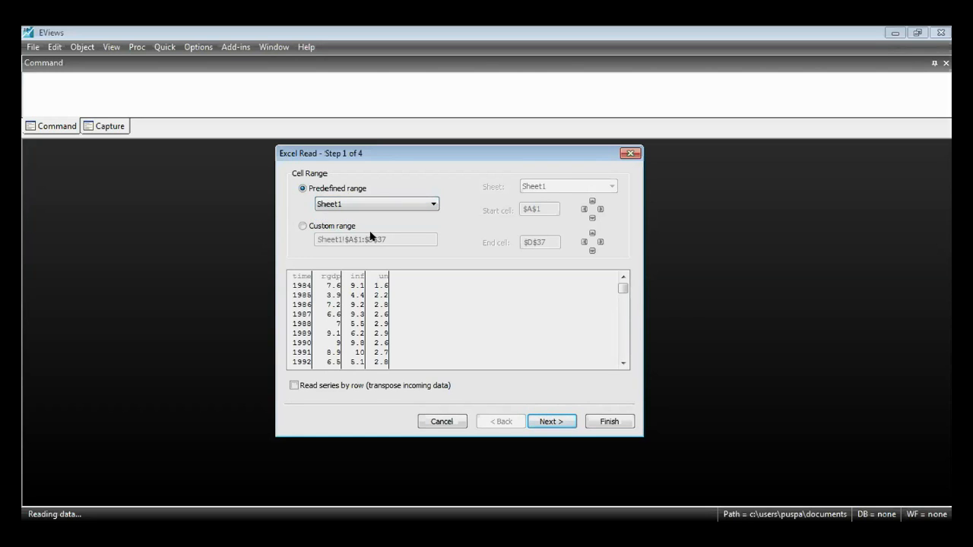
pyautogui.click(403, 204)
pyautogui.click(406, 206)
pyautogui.click(406, 206)
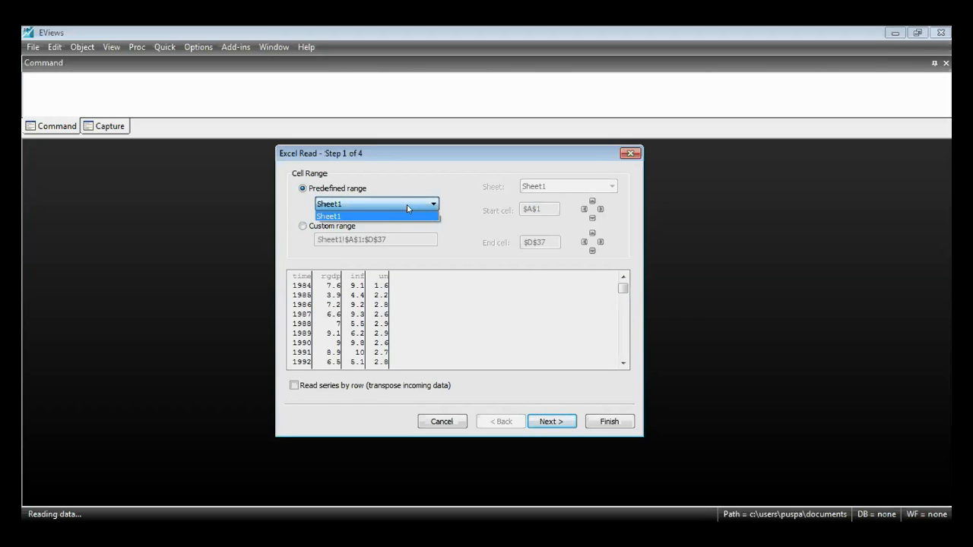
pyautogui.click(406, 208)
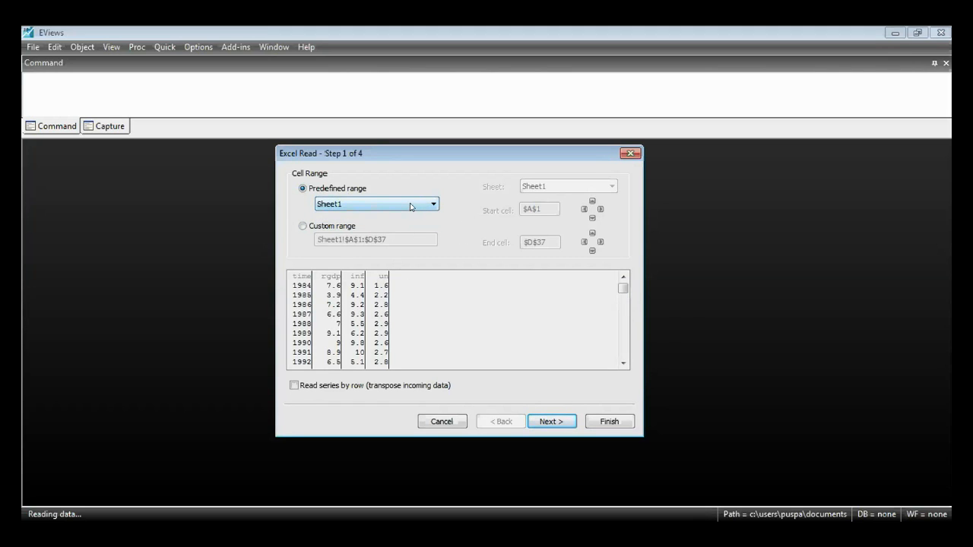
pyautogui.click(410, 207)
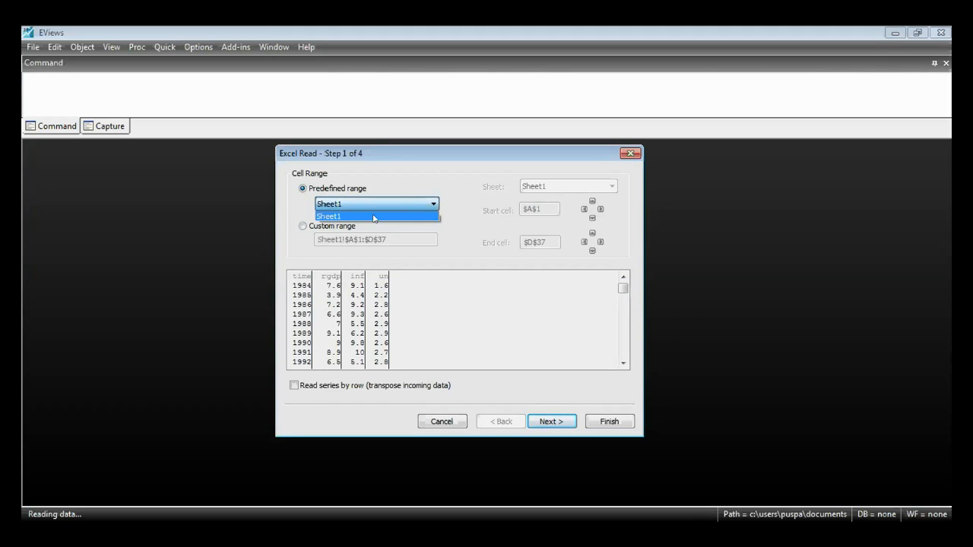
pyautogui.click(288, 217)
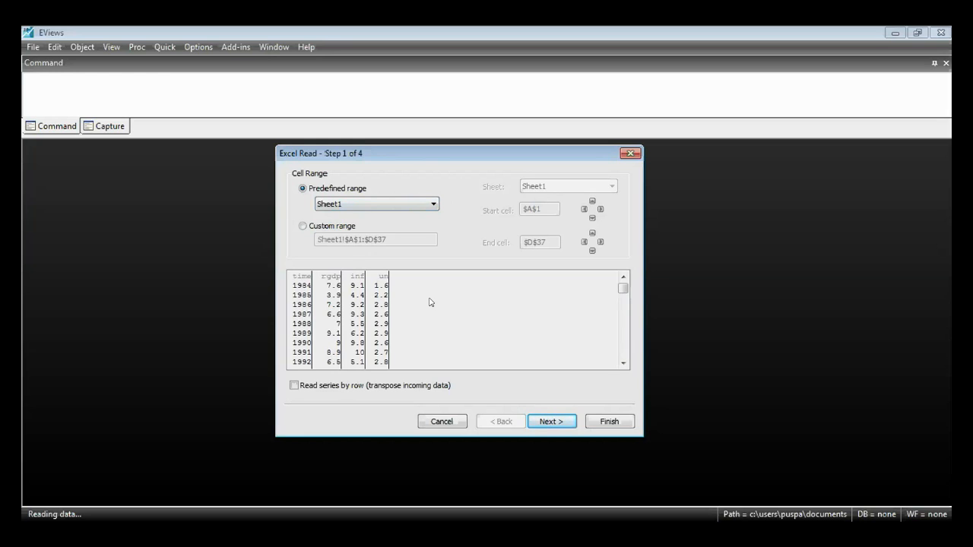
# Preview the data transposed by row, switch back to reading by column, and advance to the column info stage with one header line
pyautogui.click(294, 386)
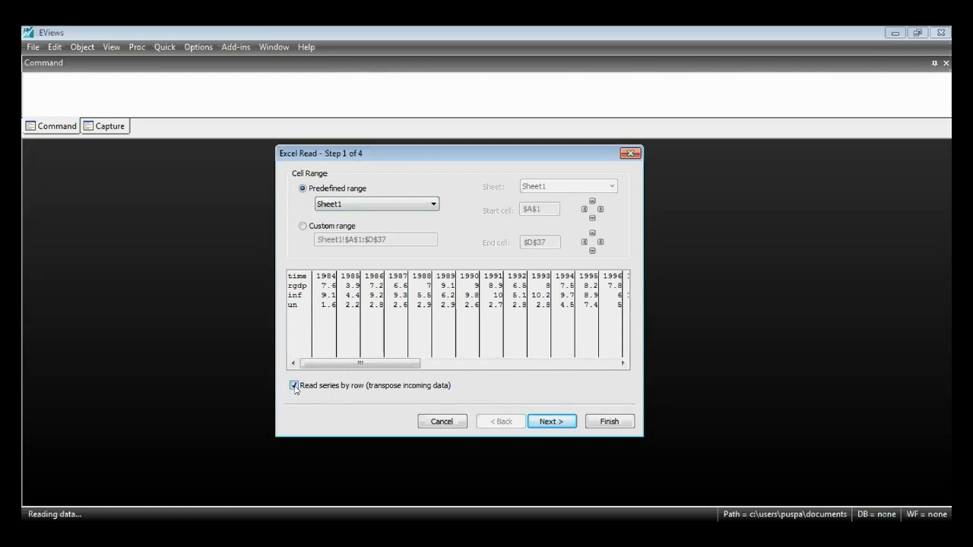
pyautogui.click(294, 386)
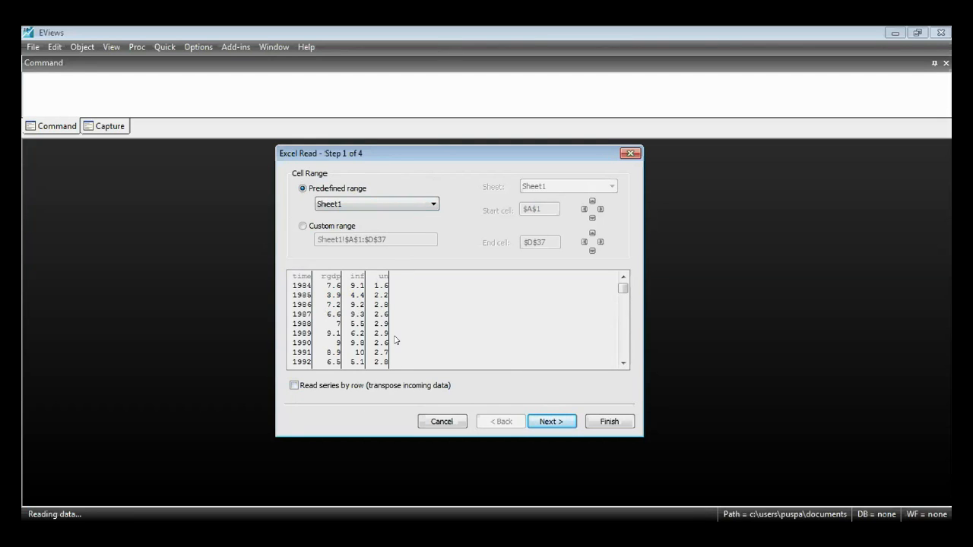
pyautogui.click(557, 423)
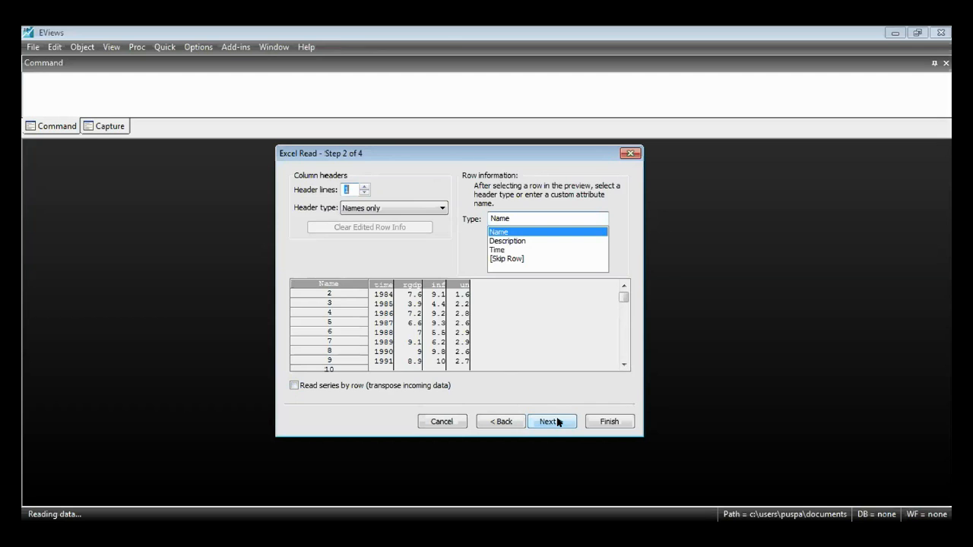
pyautogui.click(557, 423)
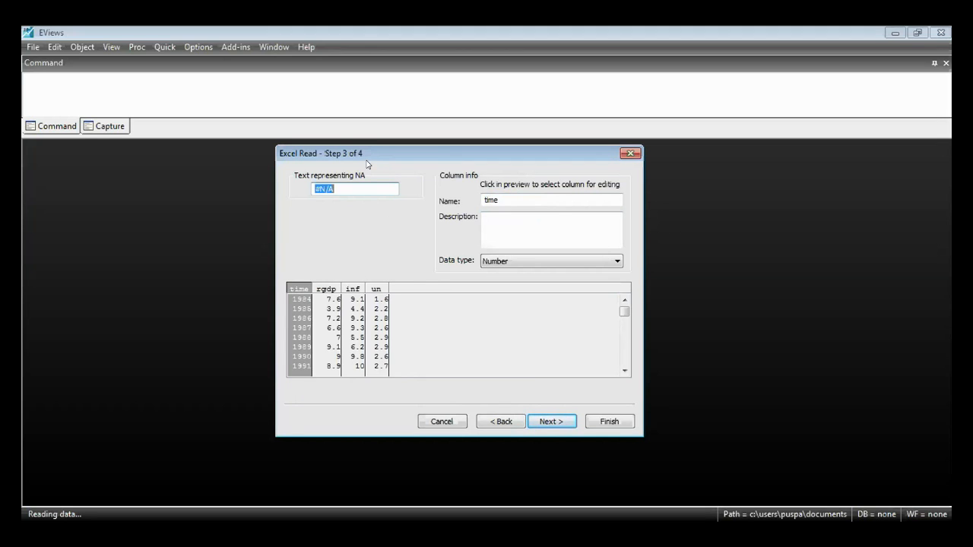
# Review the name and data type of the time, rgdp, inf and un columns in the import preview
pyautogui.click(300, 289)
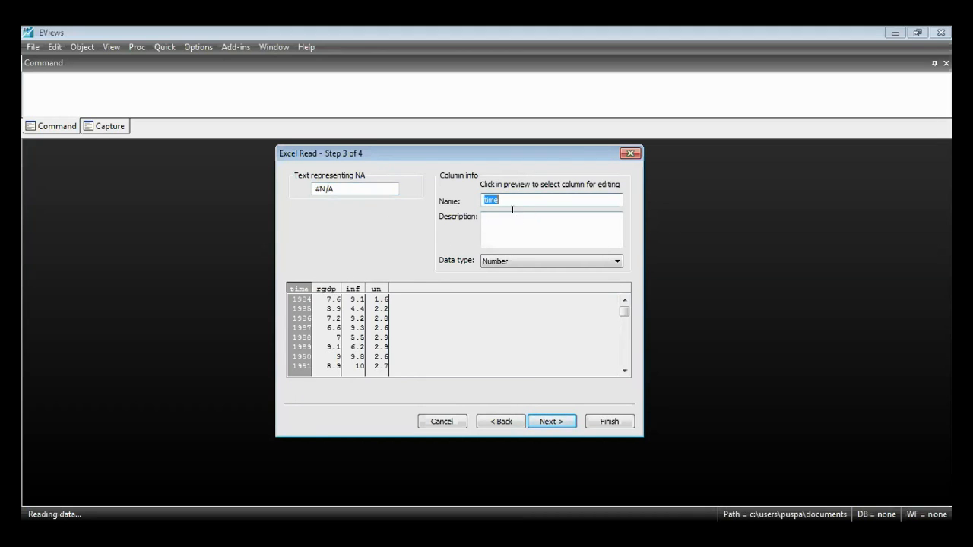
pyautogui.click(331, 293)
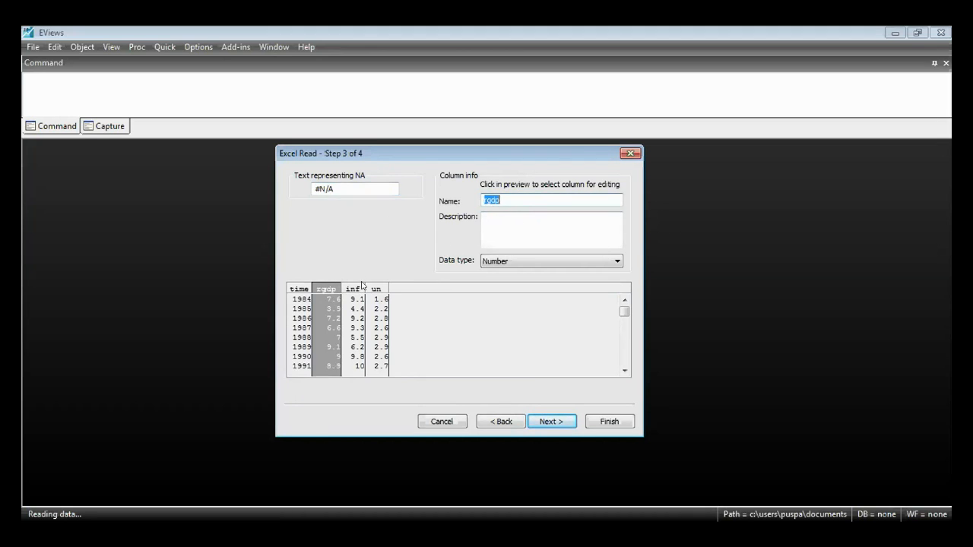
pyautogui.click(358, 289)
pyautogui.click(377, 290)
pyautogui.click(301, 293)
pyautogui.click(334, 290)
pyautogui.click(354, 295)
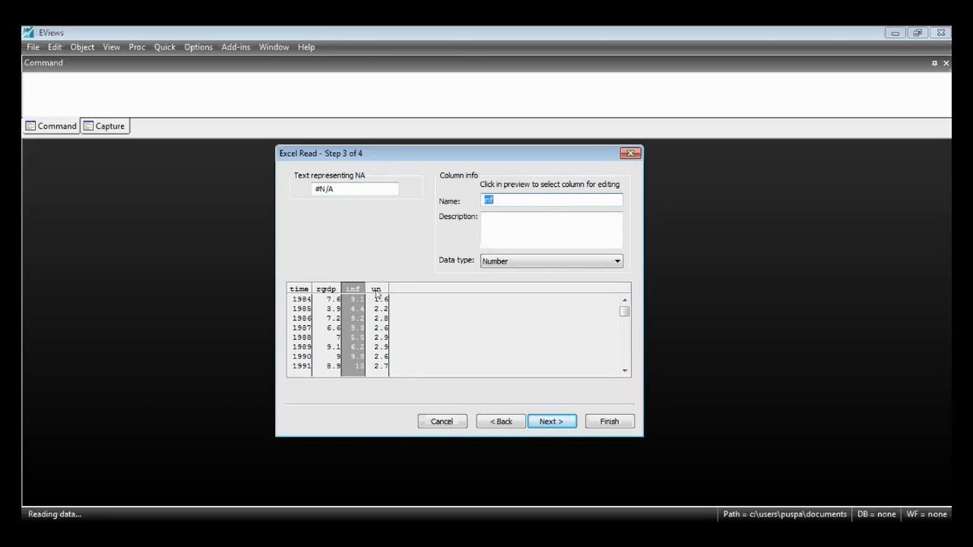
pyautogui.click(377, 295)
# Rename the time column as tahunan in the column info
pyautogui.click(308, 292)
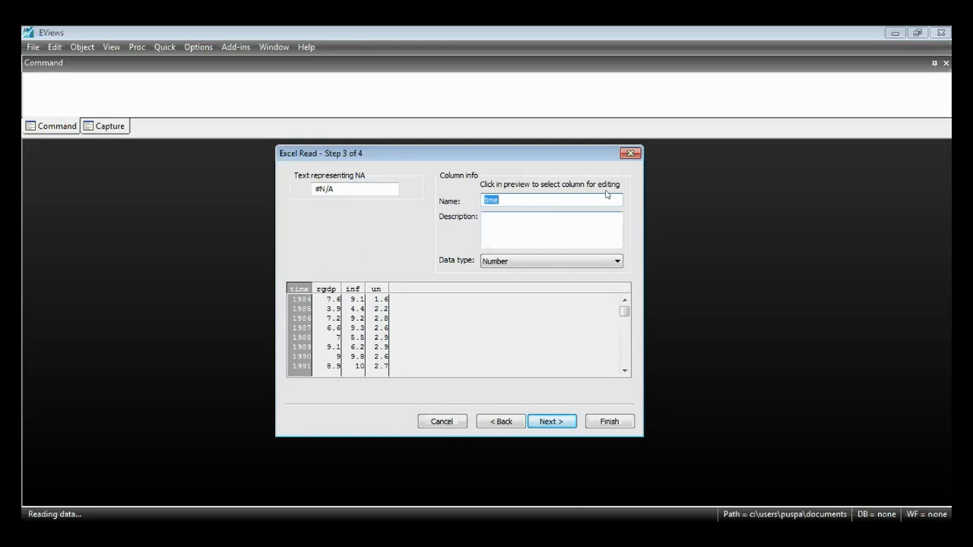
pyautogui.write('yea')
pyautogui.press('BackSpace')
pyautogui.press('BackSpace')
pyautogui.press('BackSpace')
pyautogui.write('d')
pyautogui.press('BackSpace')
pyautogui.write('tahunan')
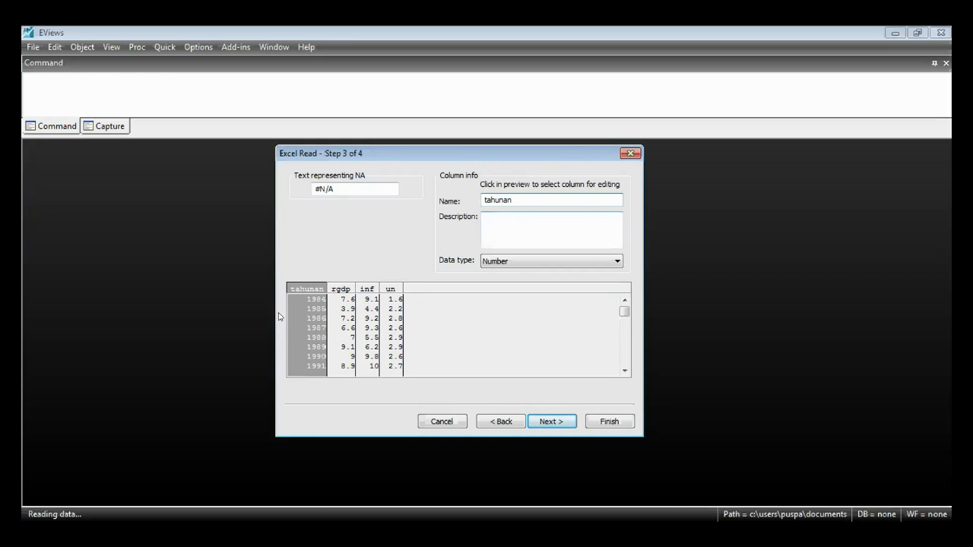
# Set the first column's name back to time and continue to the final stage of the import
pyautogui.doubleClick(517, 199)
pyautogui.write('time')
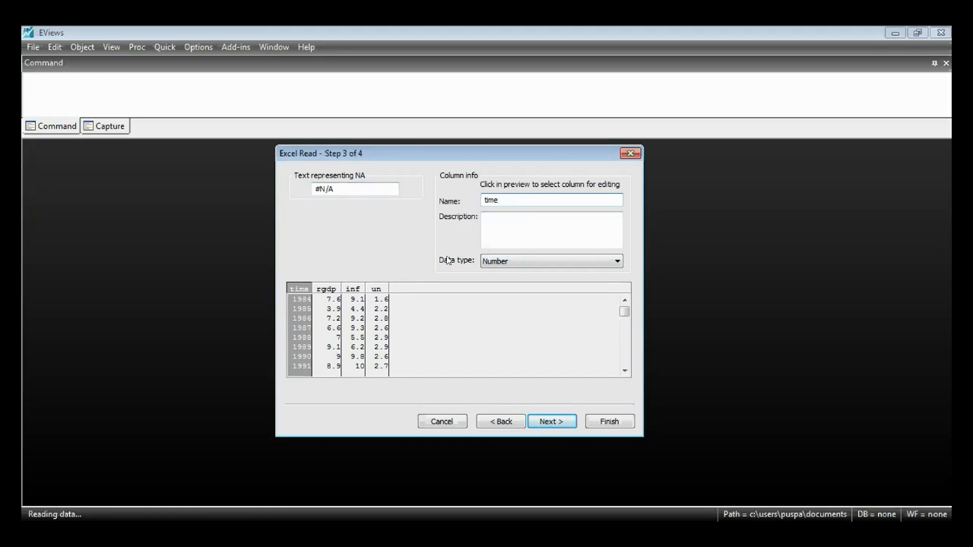
pyautogui.click(546, 423)
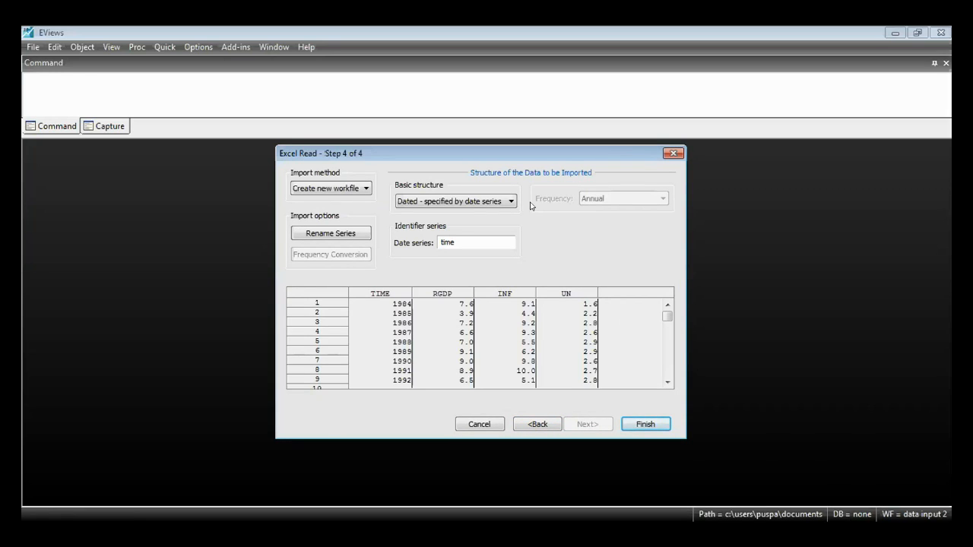
# Try the Unstructured / Undated and Dated - regular frequency basic structures, ending on Dated - specified by date series
pyautogui.click(405, 205)
pyautogui.click(497, 202)
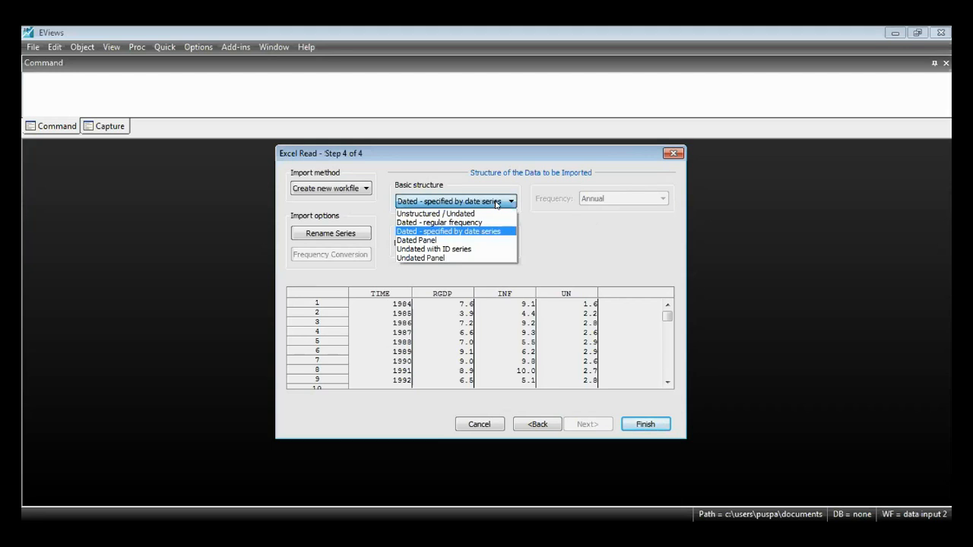
pyautogui.click(437, 214)
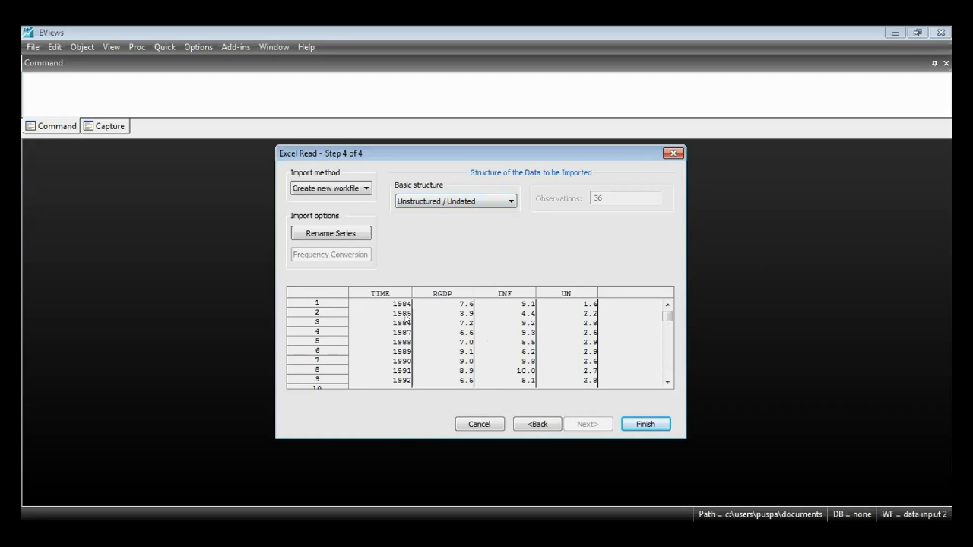
pyautogui.click(498, 203)
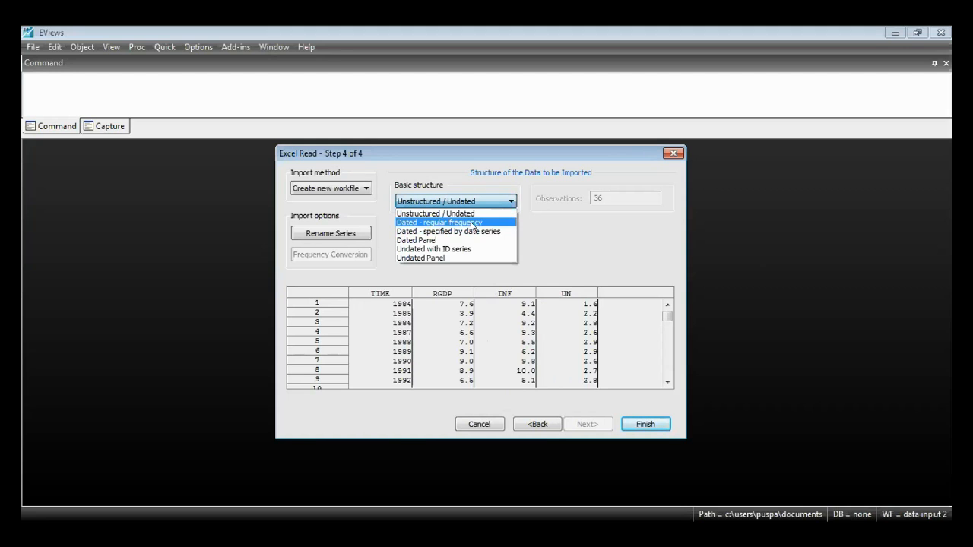
pyautogui.click(471, 223)
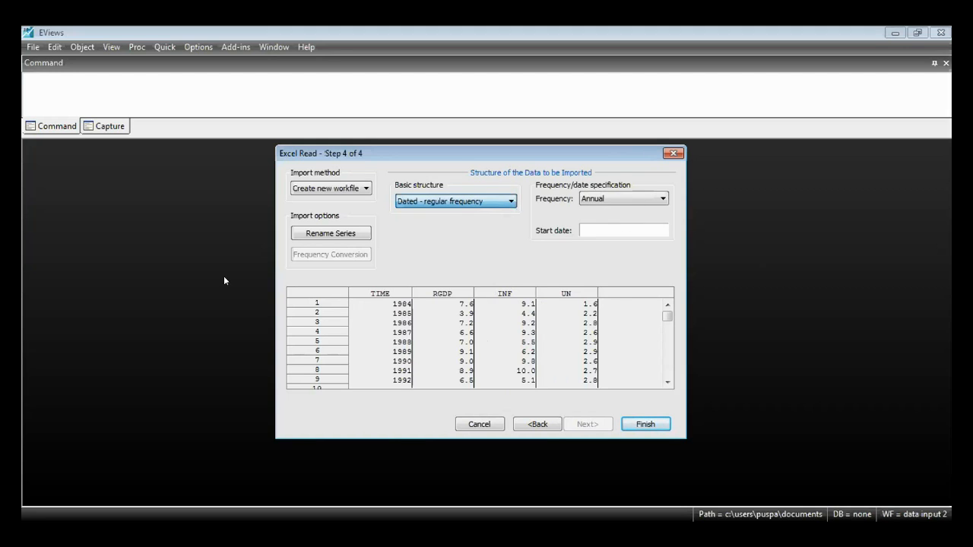
pyautogui.click(451, 204)
pyautogui.click(471, 236)
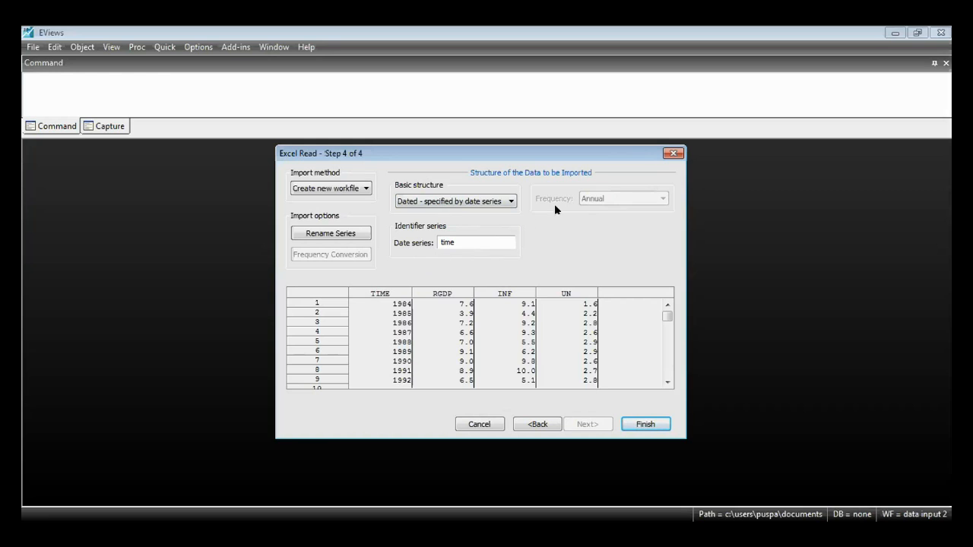
pyautogui.click(491, 202)
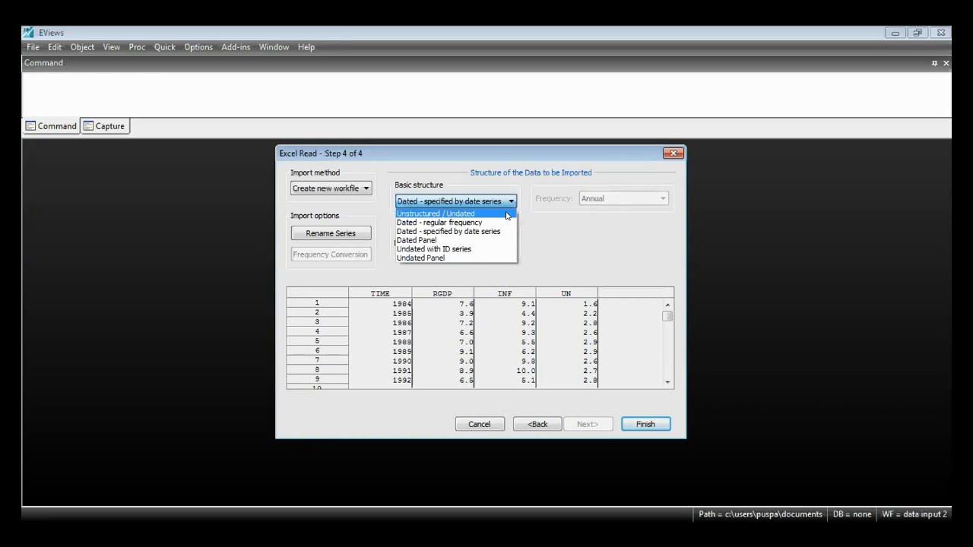
pyautogui.click(508, 215)
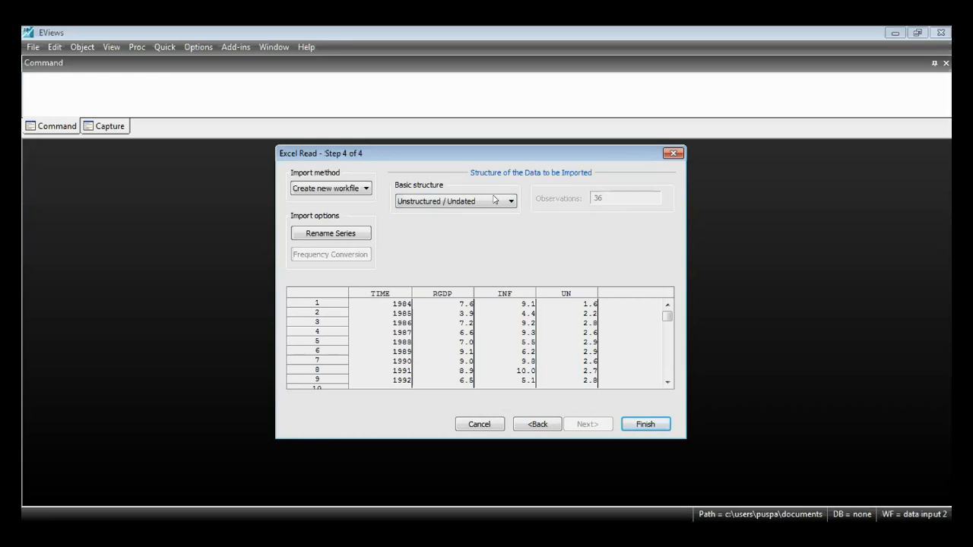
pyautogui.click(494, 200)
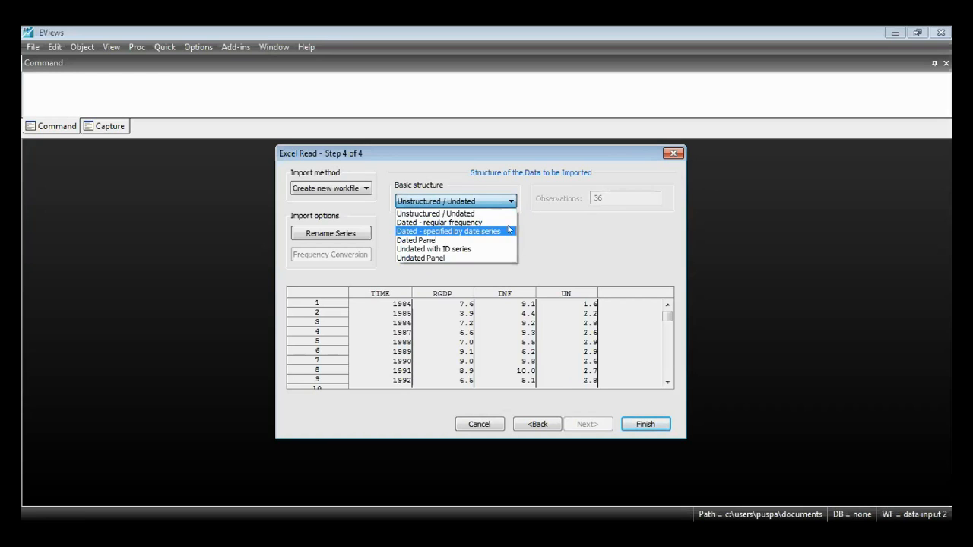
pyautogui.click(509, 231)
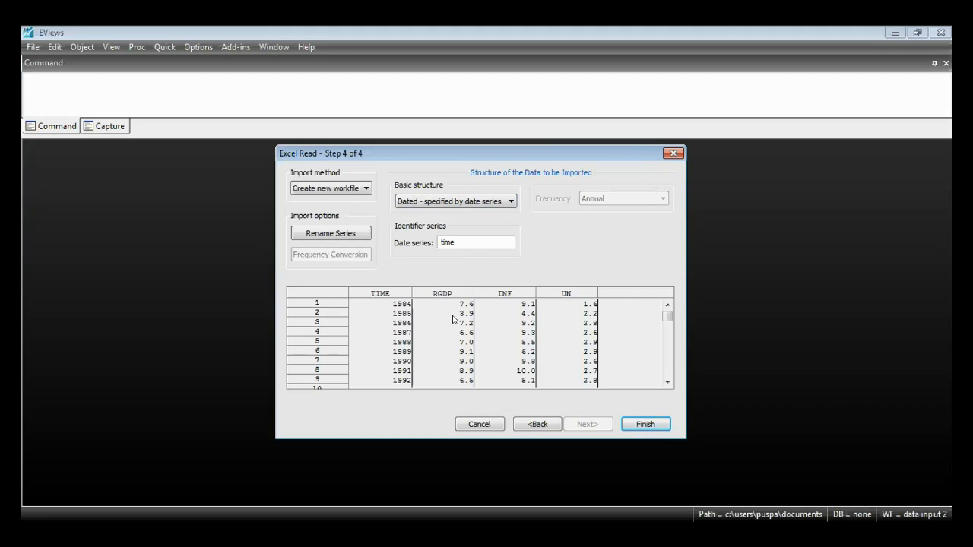
# Go back to the column info stage and review the inf column's name and data type
pyautogui.click(536, 424)
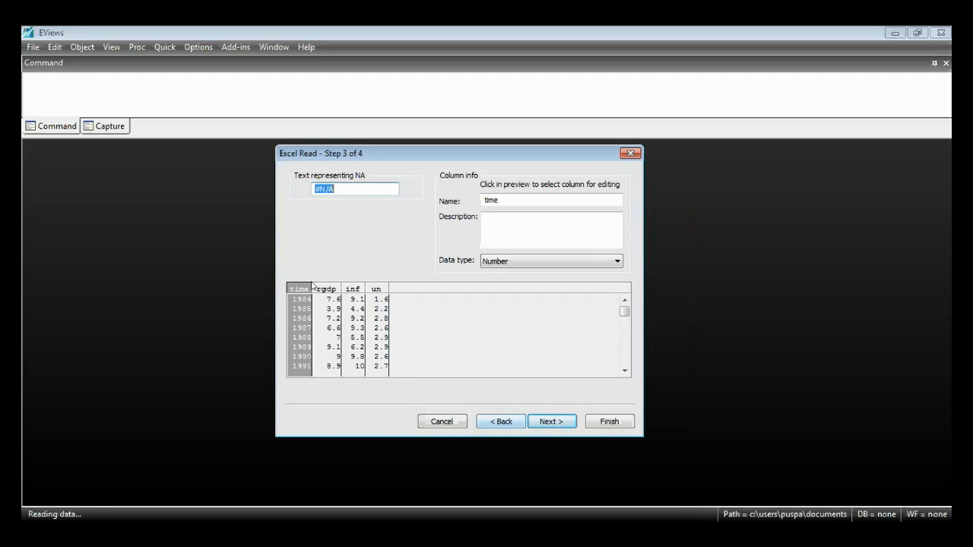
pyautogui.click(356, 292)
pyautogui.click(377, 288)
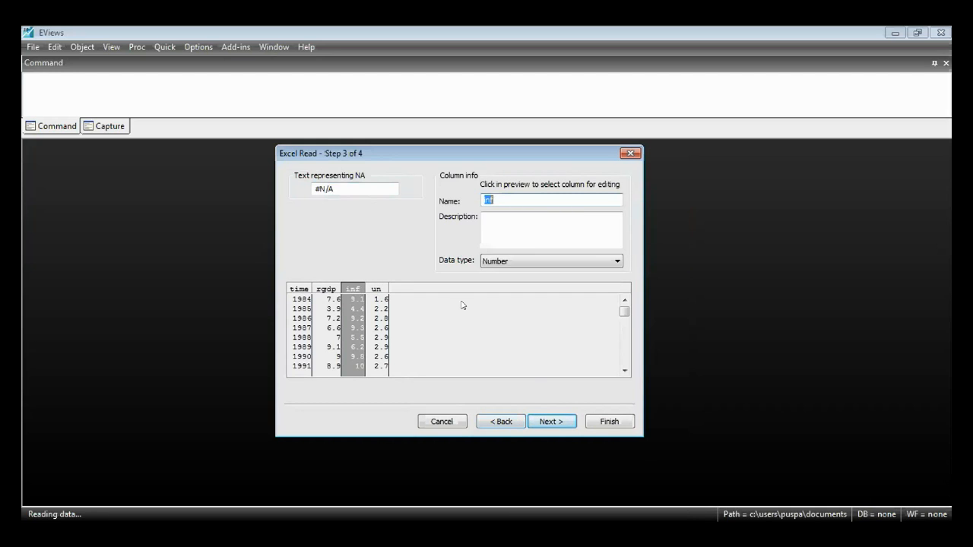
# Finish the import as a new workfile dated by the time series, without linking the series to the external source
pyautogui.click(548, 420)
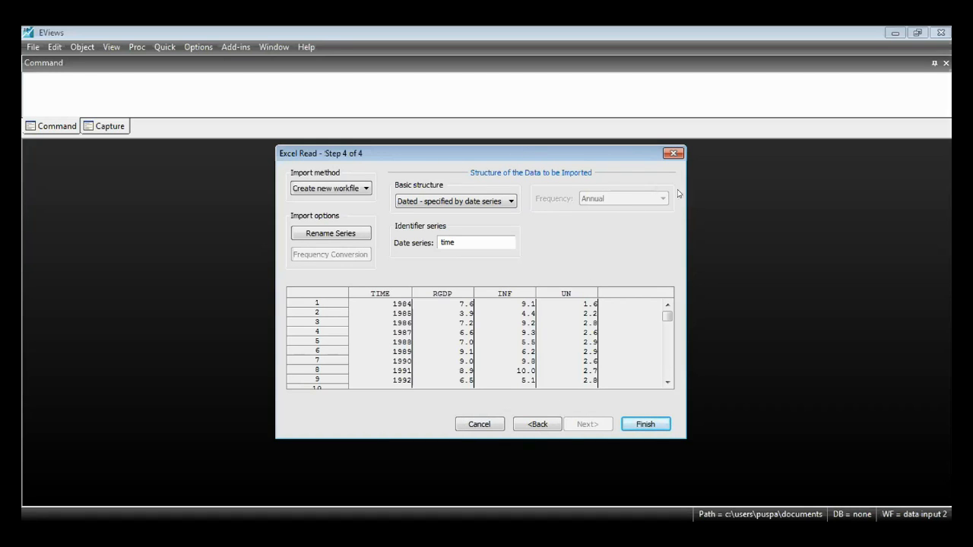
pyautogui.click(659, 427)
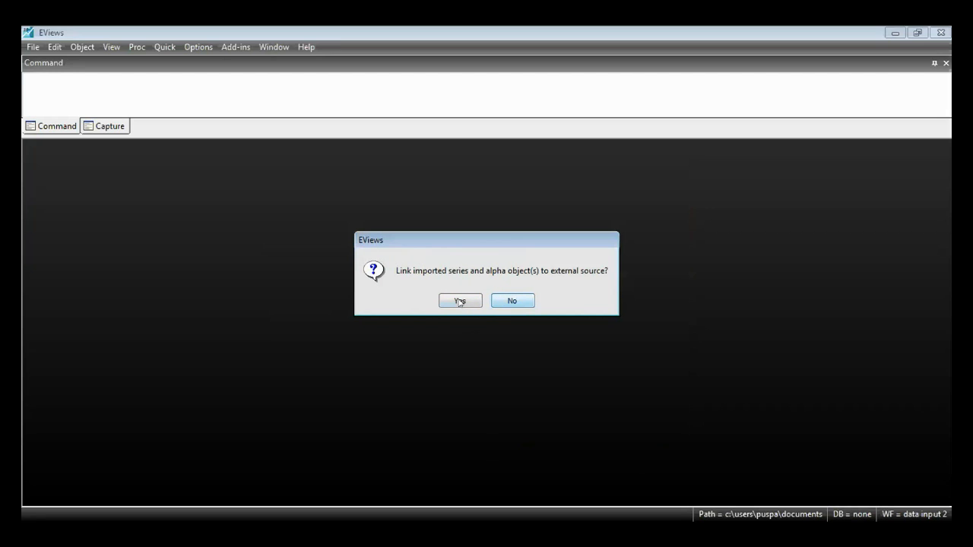
pyautogui.click(510, 302)
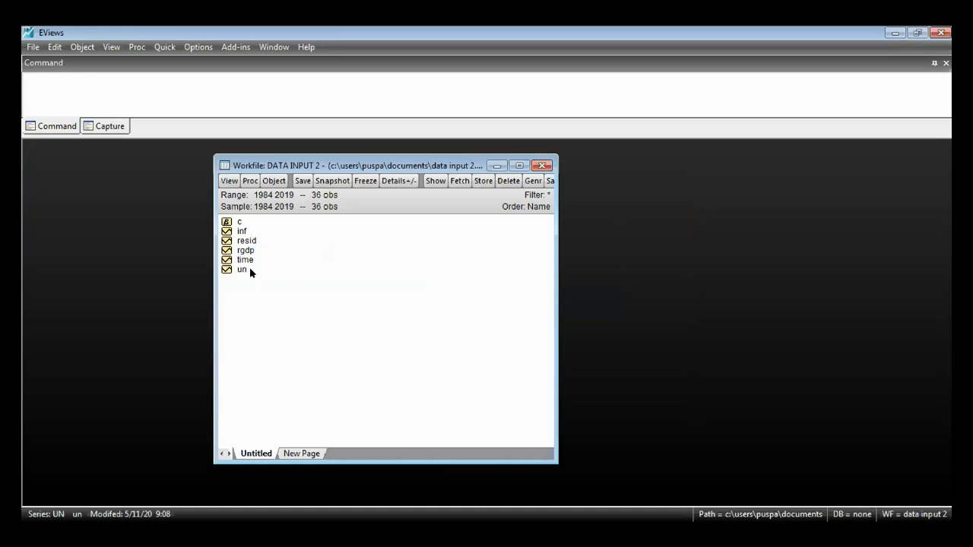
# Create a new untitled Series object in the workfile and place its window beside the workfile
pyautogui.rightClick(341, 247)
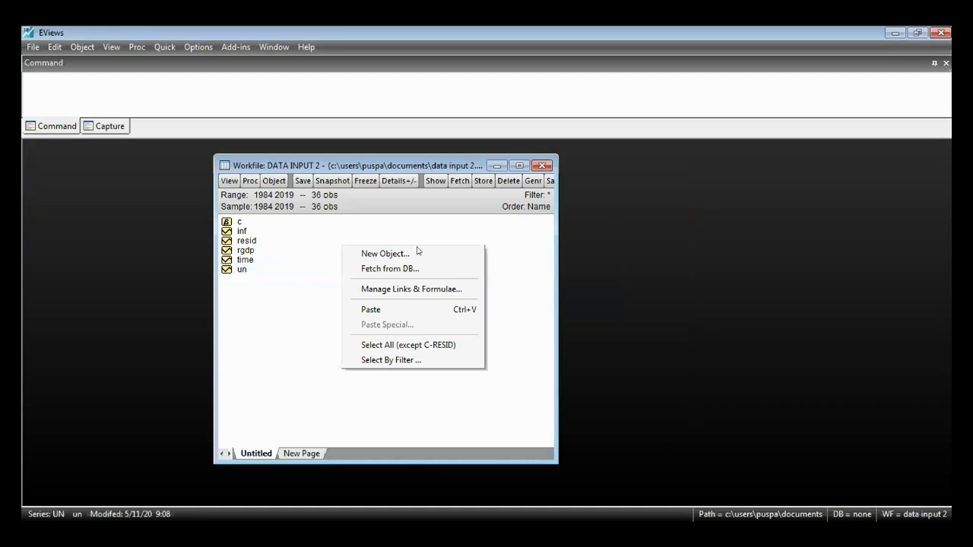
pyautogui.click(414, 253)
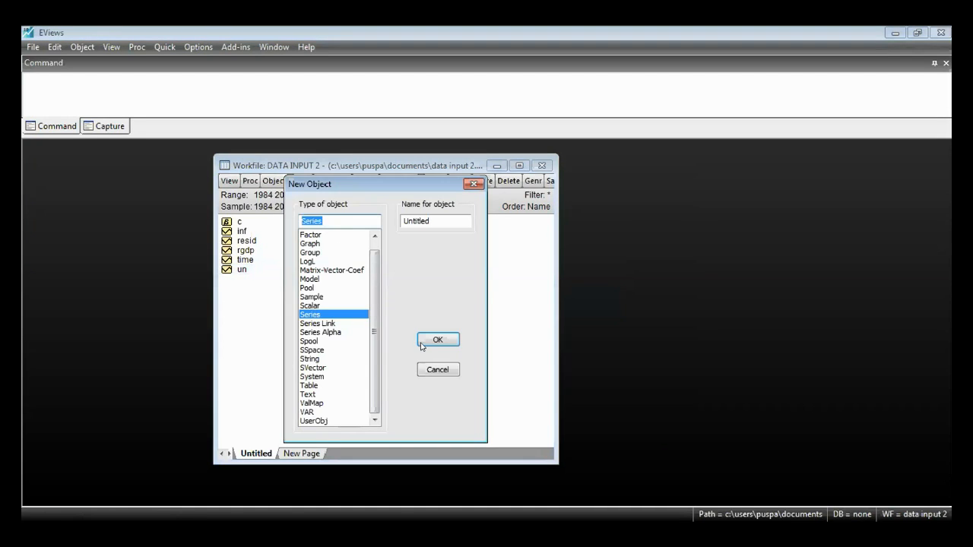
pyautogui.click(437, 339)
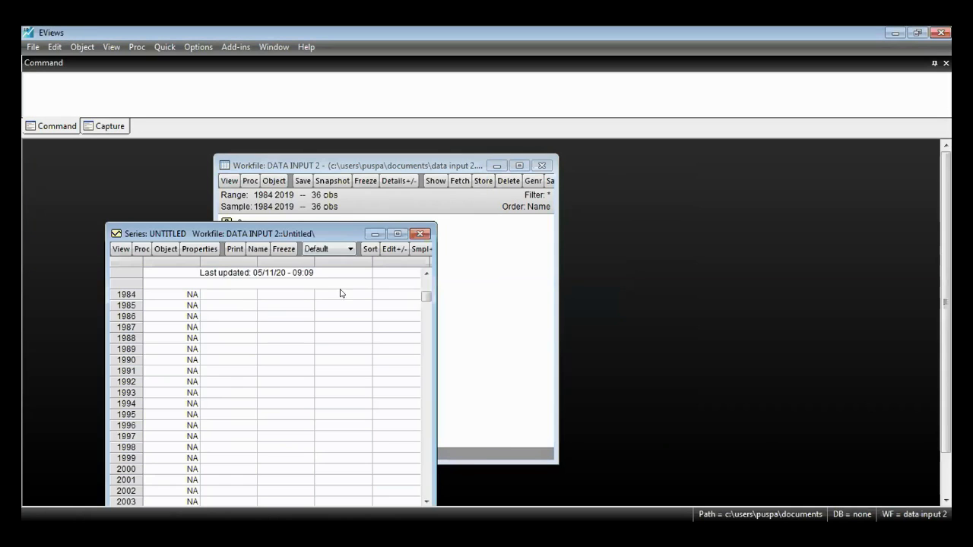
pyautogui.moveTo(251, 237); pyautogui.dragTo(575, 148)
# Open the inf series side by side with the untitled series and examine its yearly values
pyautogui.click(263, 229)
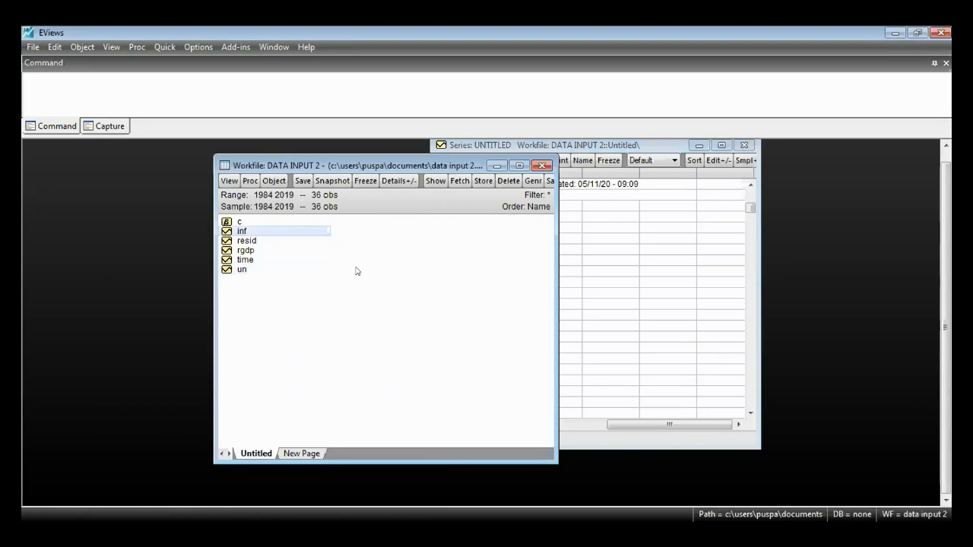
pyautogui.moveTo(344, 257); pyautogui.dragTo(292, 156)
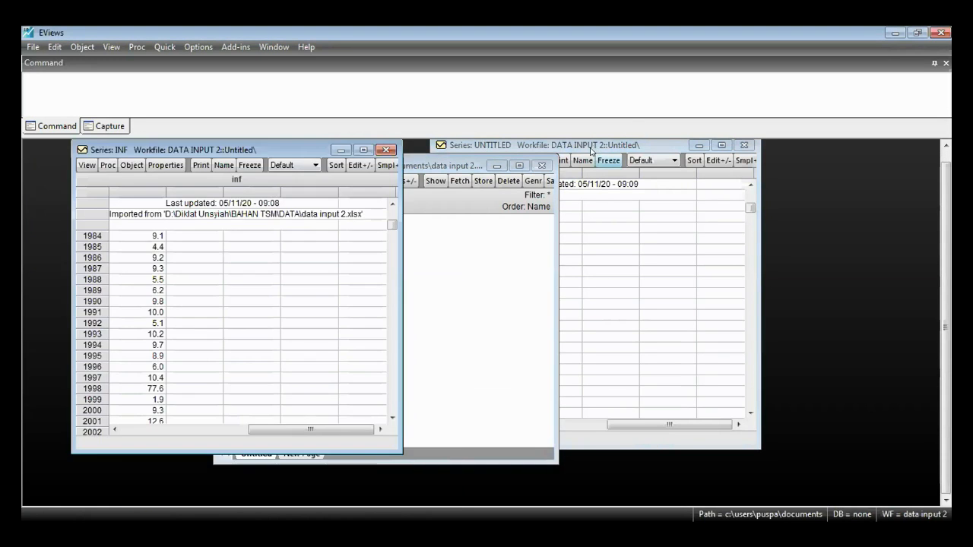
pyautogui.moveTo(580, 147); pyautogui.dragTo(581, 182)
pyautogui.click(303, 145)
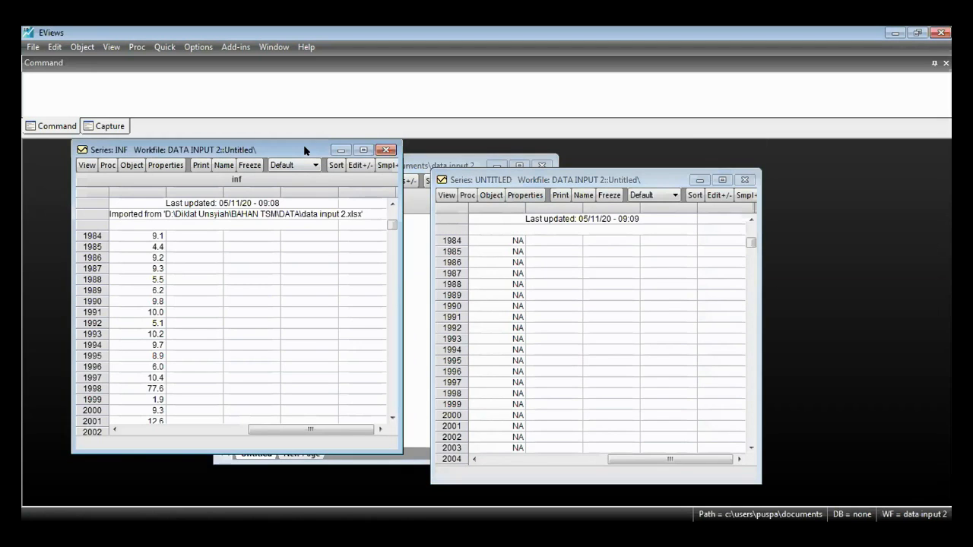
pyautogui.moveTo(321, 181); pyautogui.dragTo(320, 181)
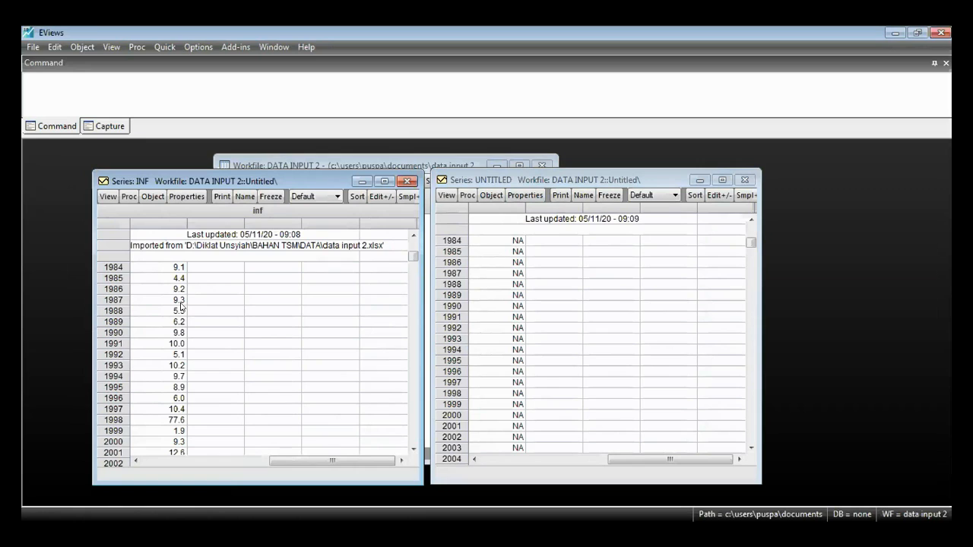
pyautogui.click(155, 271)
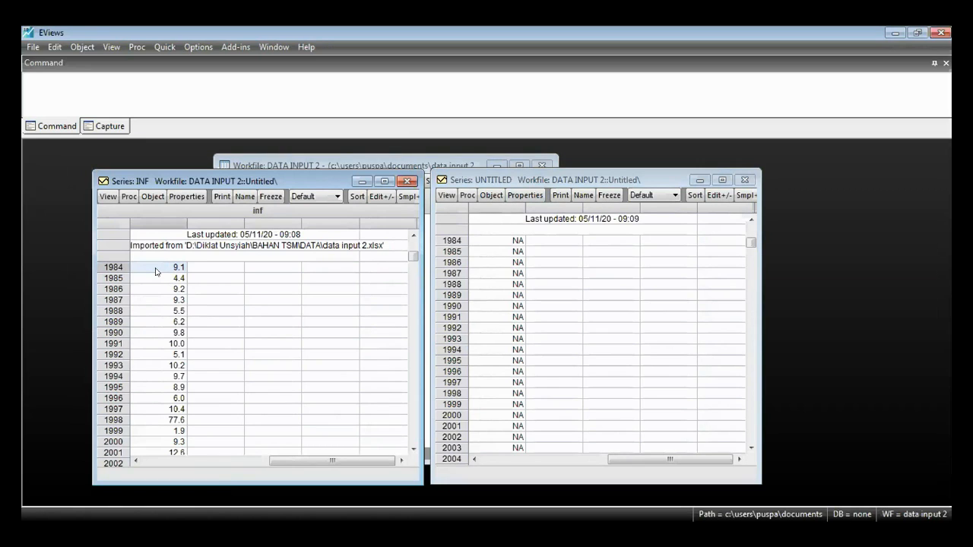
pyautogui.scroll(-6, 156, 274)
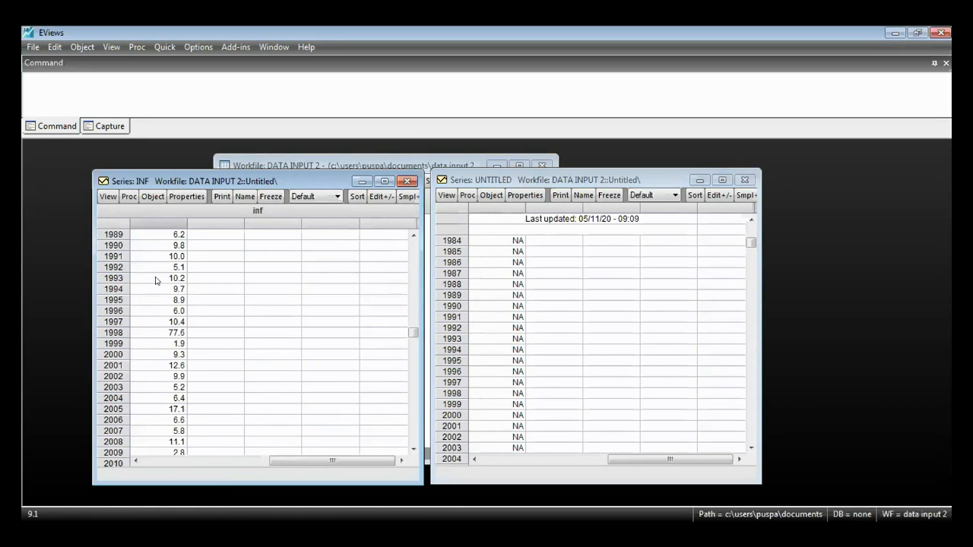
pyautogui.scroll(7, 156, 285)
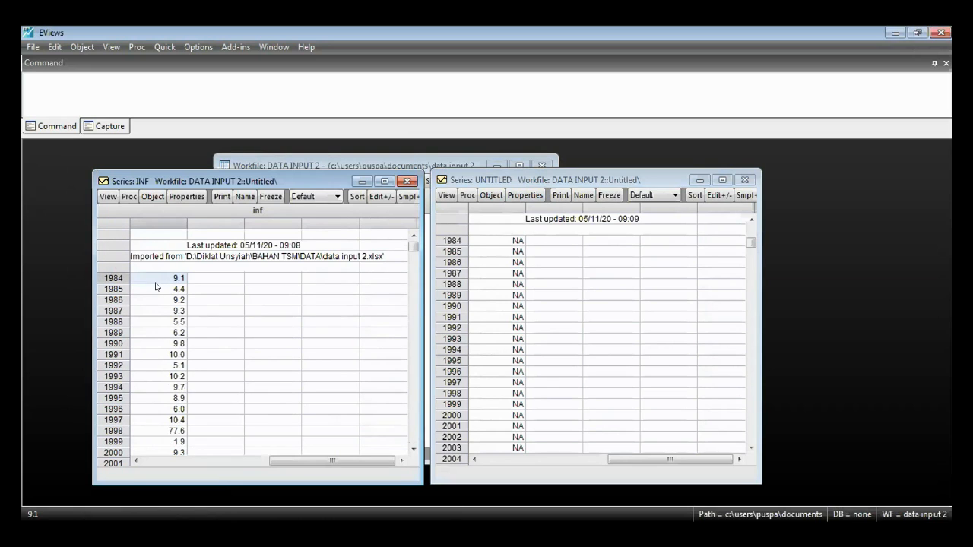
# Close the inf series, discard the untitled series and minimize the workfile window
pyautogui.click(408, 181)
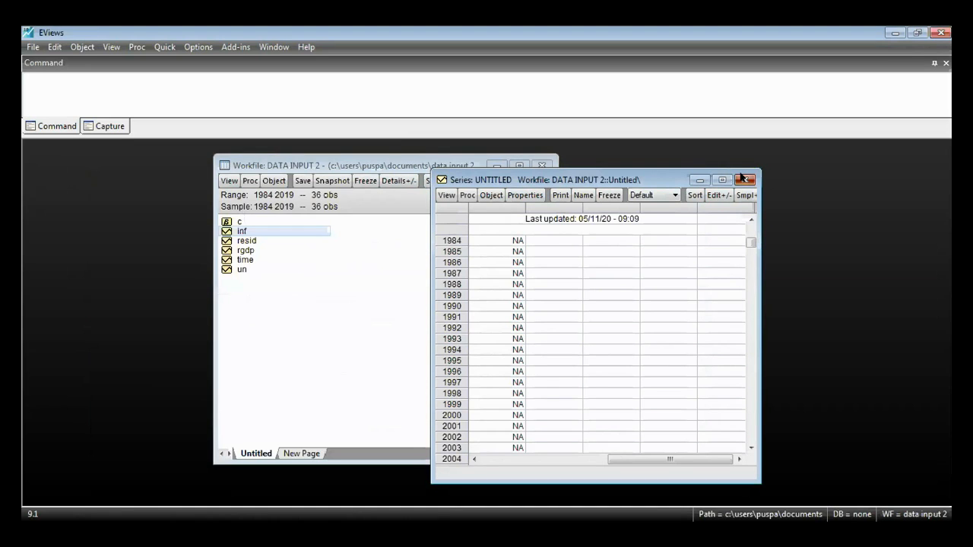
pyautogui.click(744, 180)
pyautogui.click(457, 304)
pyautogui.click(497, 165)
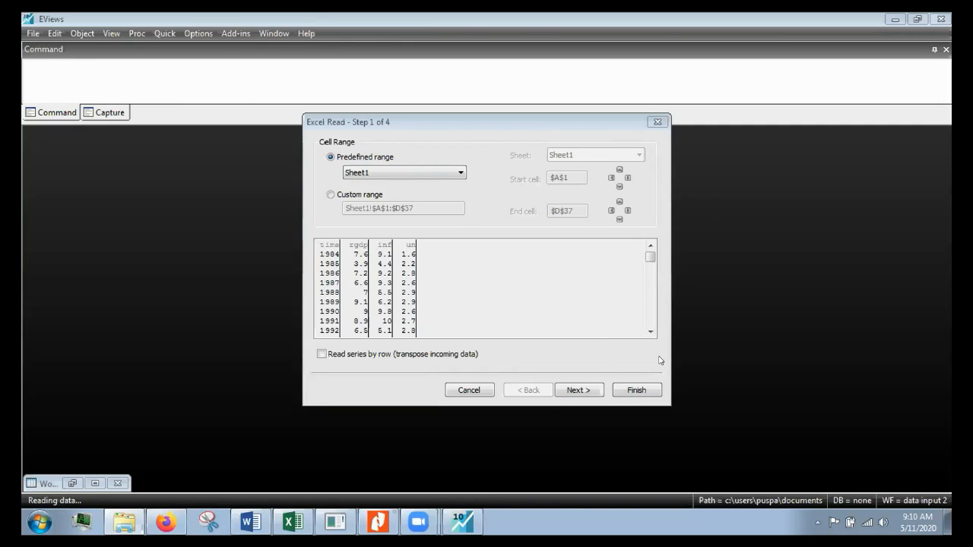
# Import Sheet1 again as a new workfile dated by the time series, without linking to the source, and reposition its window
pyautogui.click(577, 390)
pyautogui.click(574, 390)
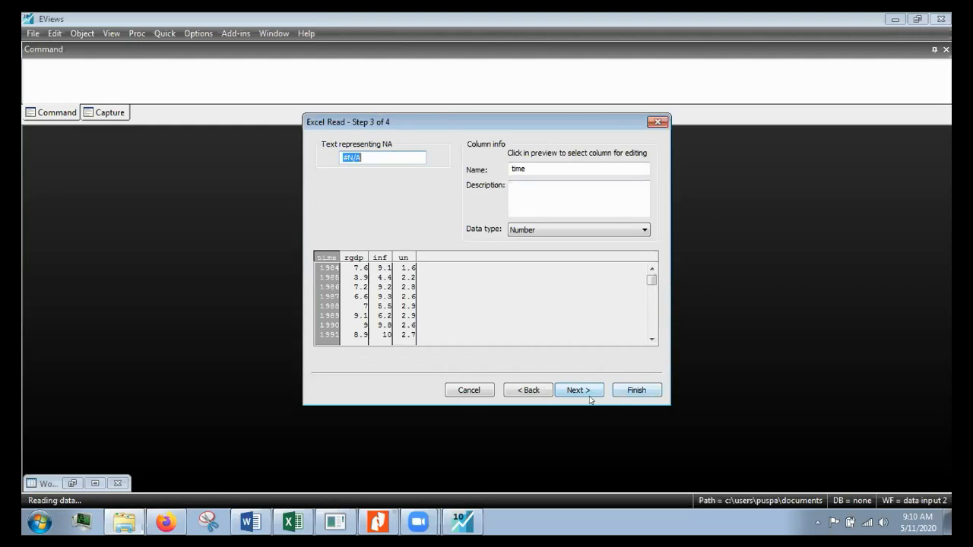
pyautogui.click(587, 391)
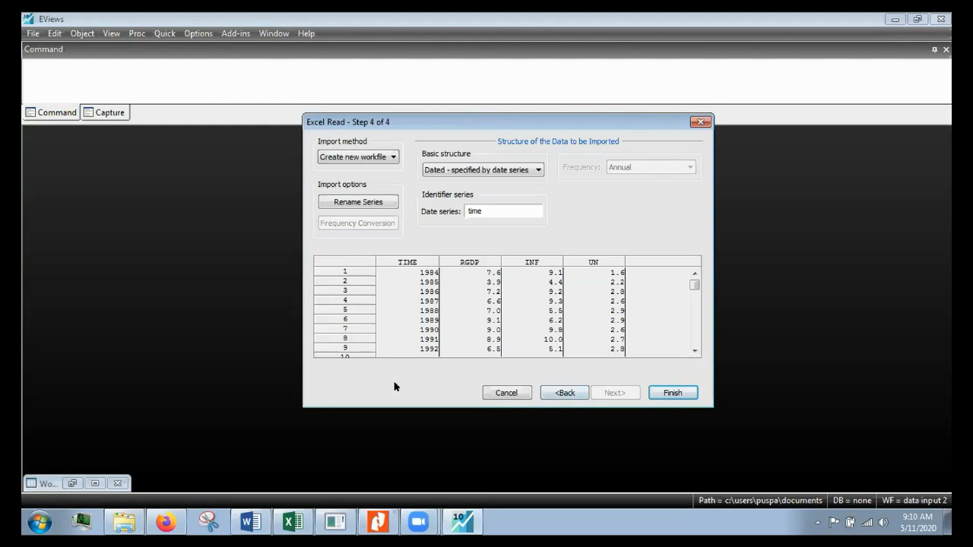
pyautogui.click(671, 393)
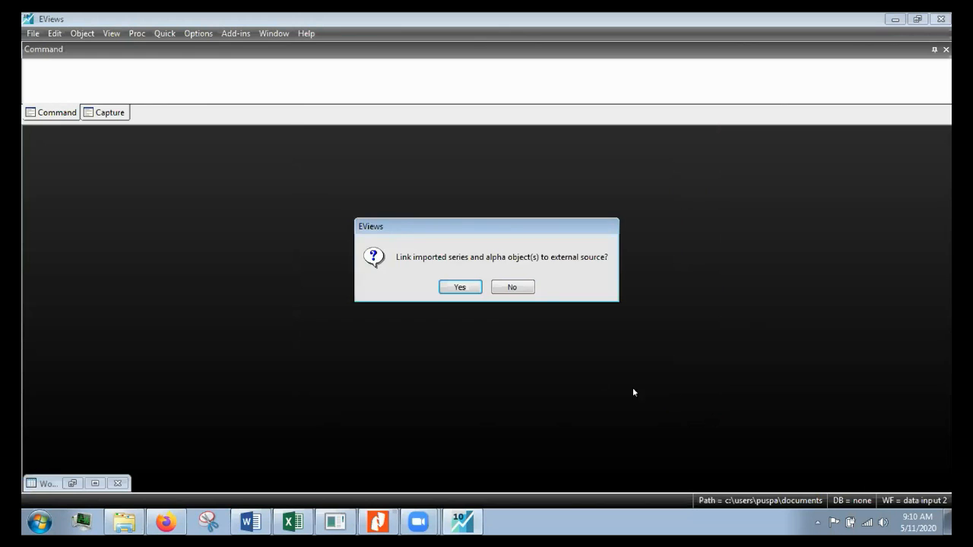
pyautogui.click(511, 287)
pyautogui.moveTo(373, 251); pyautogui.dragTo(444, 150)
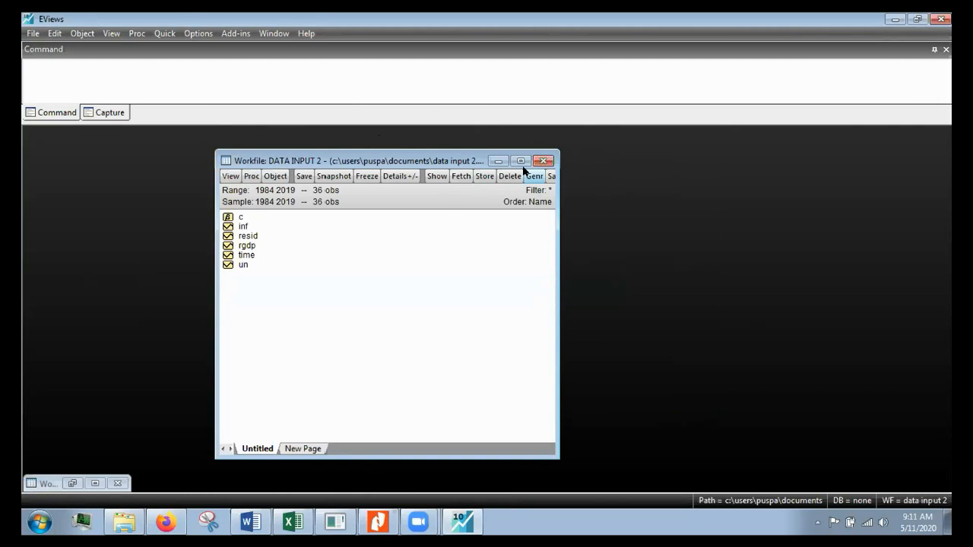
pyautogui.moveTo(439, 161); pyautogui.dragTo(473, 163)
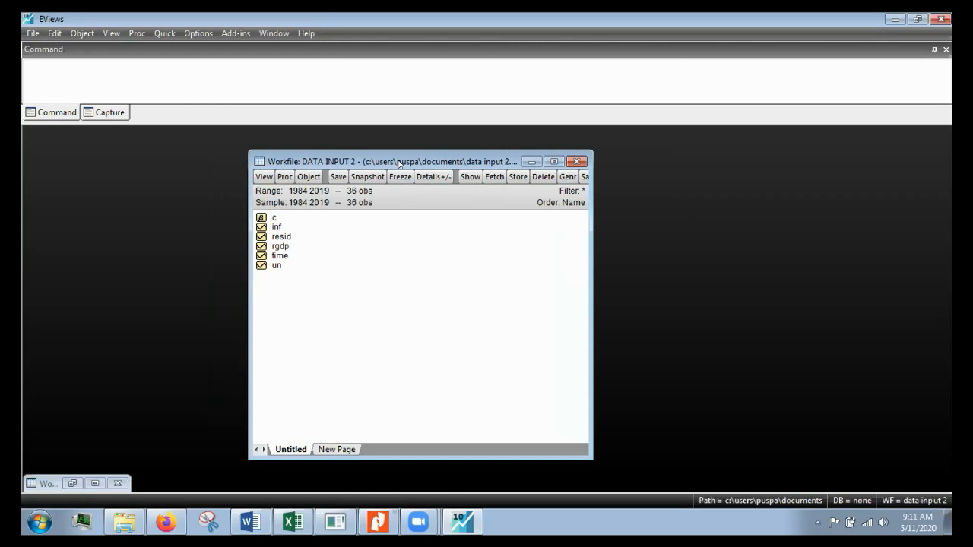
pyautogui.moveTo(403, 163); pyautogui.dragTo(434, 167)
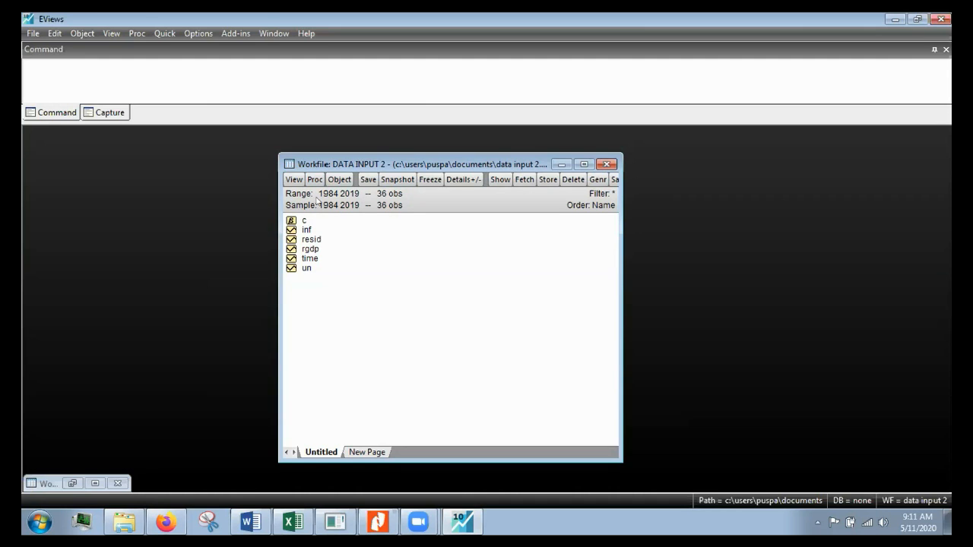
# Set the workfile's sample range to 1990 2017
pyautogui.doubleClick(354, 207)
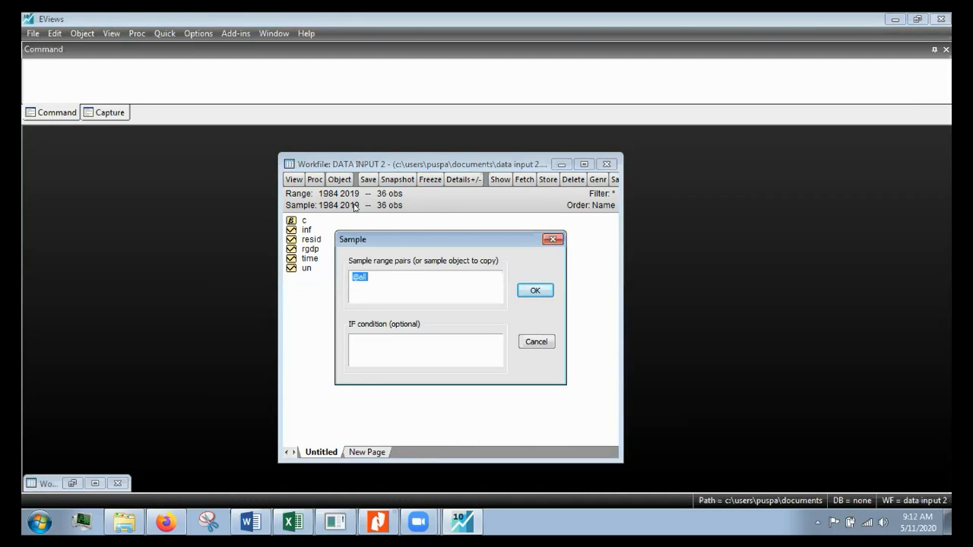
pyautogui.write('19')
pyautogui.write('84')
pyautogui.press('BackSpace')
pyautogui.press('BackSpace')
pyautogui.press('BackSpace')
pyautogui.press('BackSpace')
pyautogui.write('1990 2')
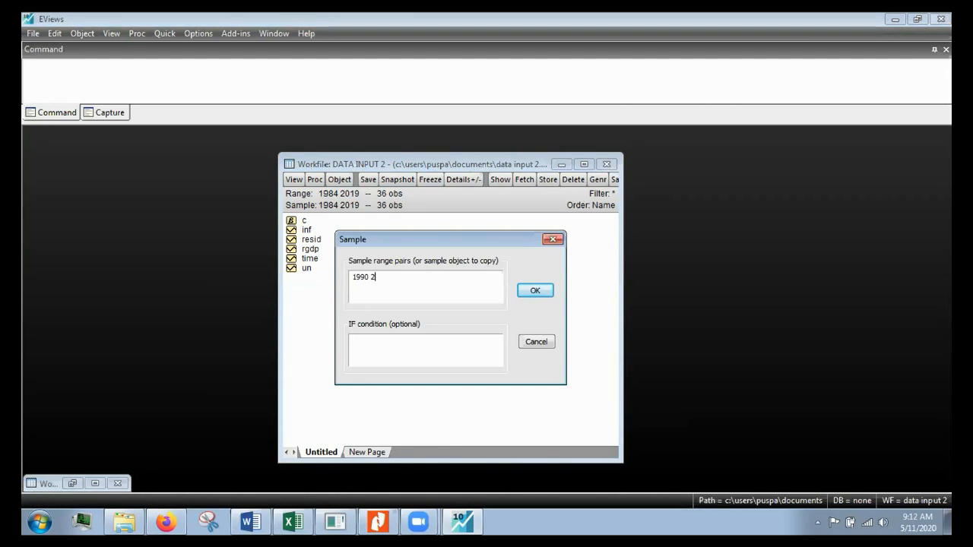
pyautogui.write('017')
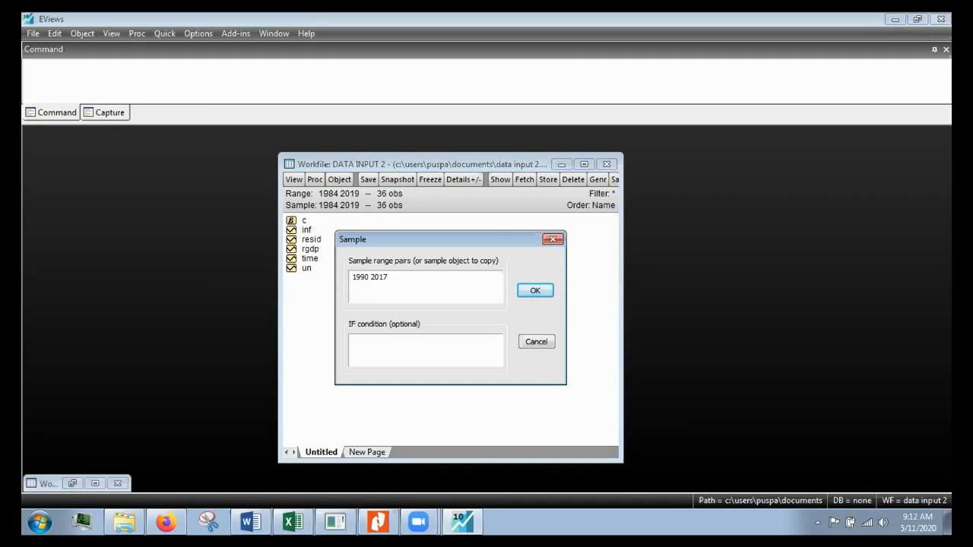
pyautogui.click(536, 292)
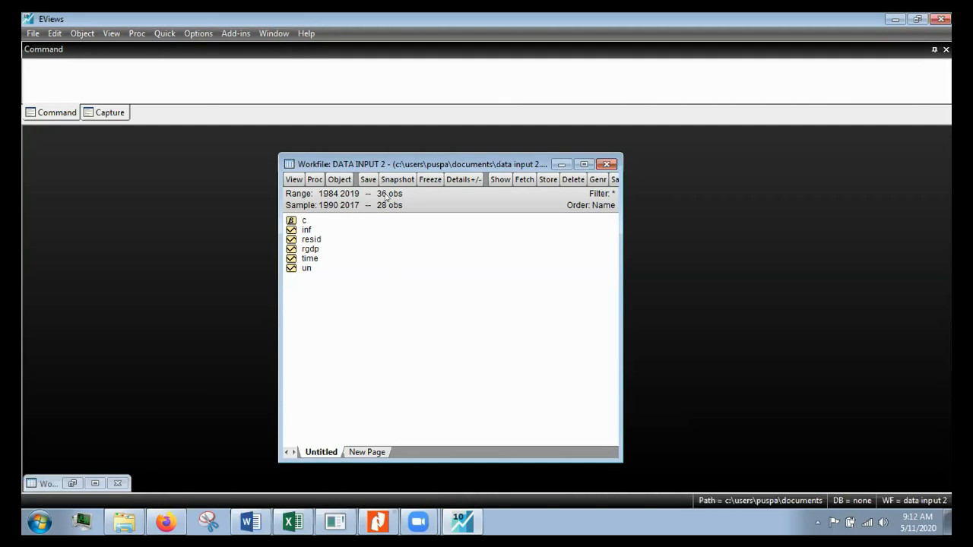
pyautogui.doubleClick(352, 205)
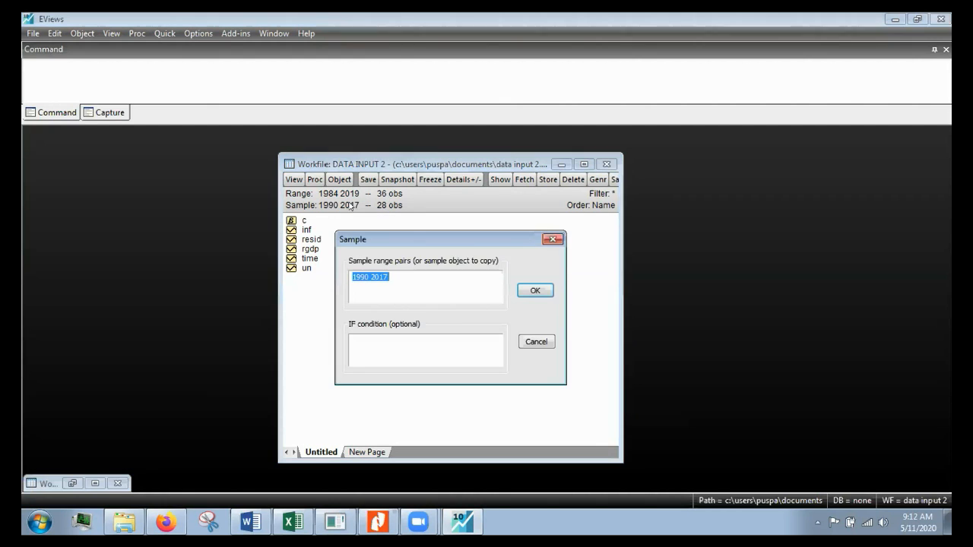
pyautogui.write('@all')
pyautogui.press('Return')
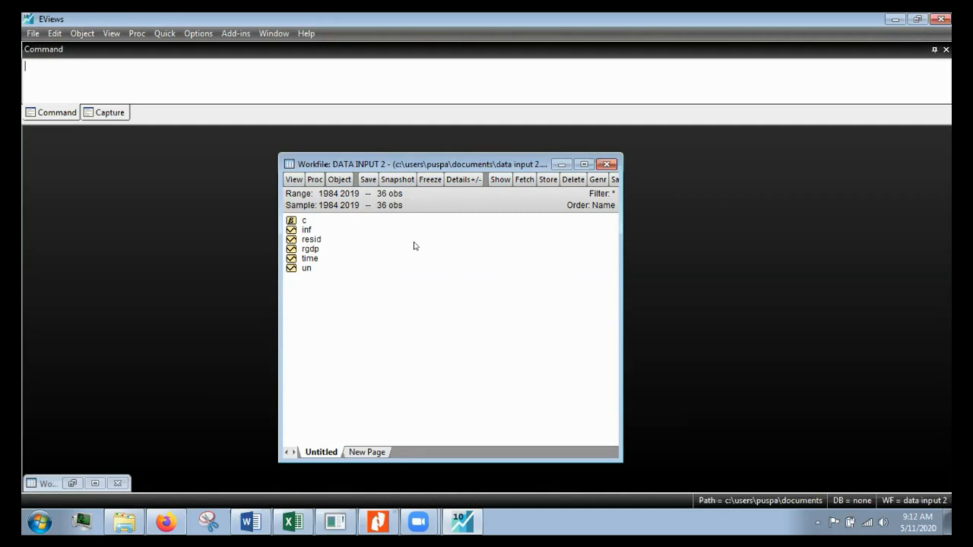
pyautogui.click(289, 180)
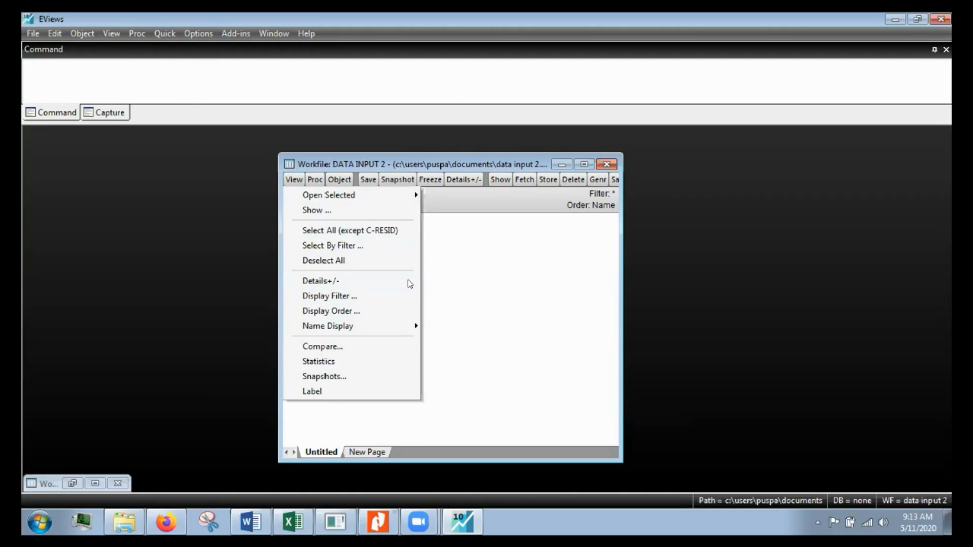
pyautogui.click(460, 305)
pyautogui.click(312, 179)
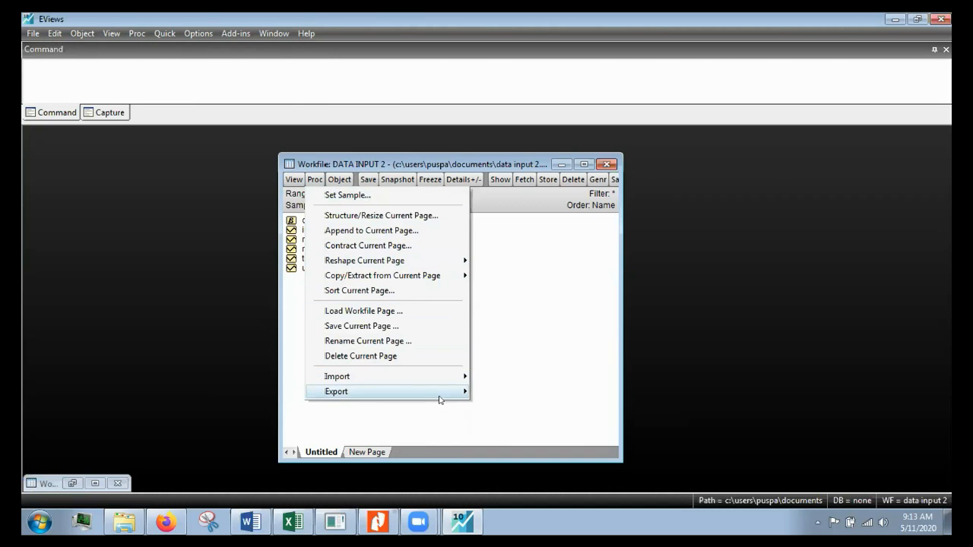
pyautogui.click(536, 282)
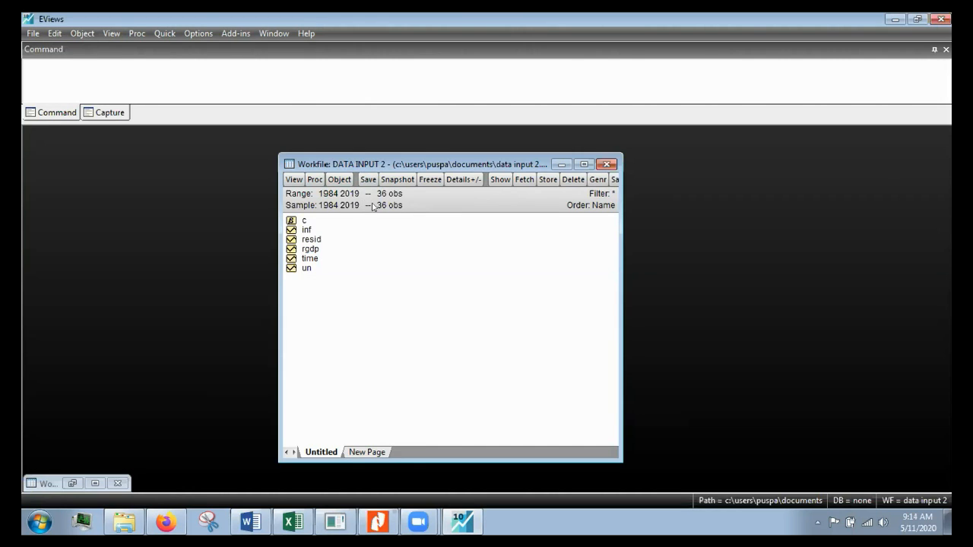
pyautogui.click(368, 179)
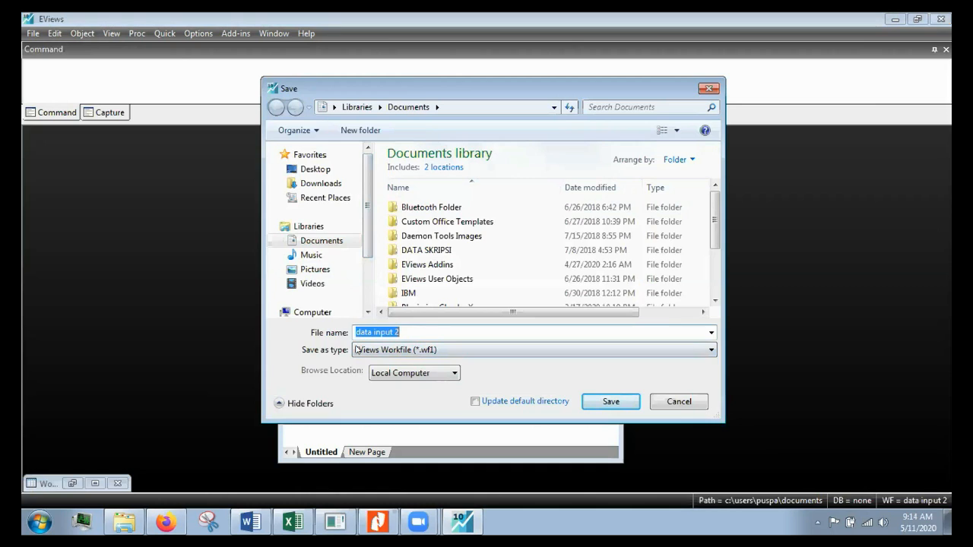
pyautogui.click(423, 333)
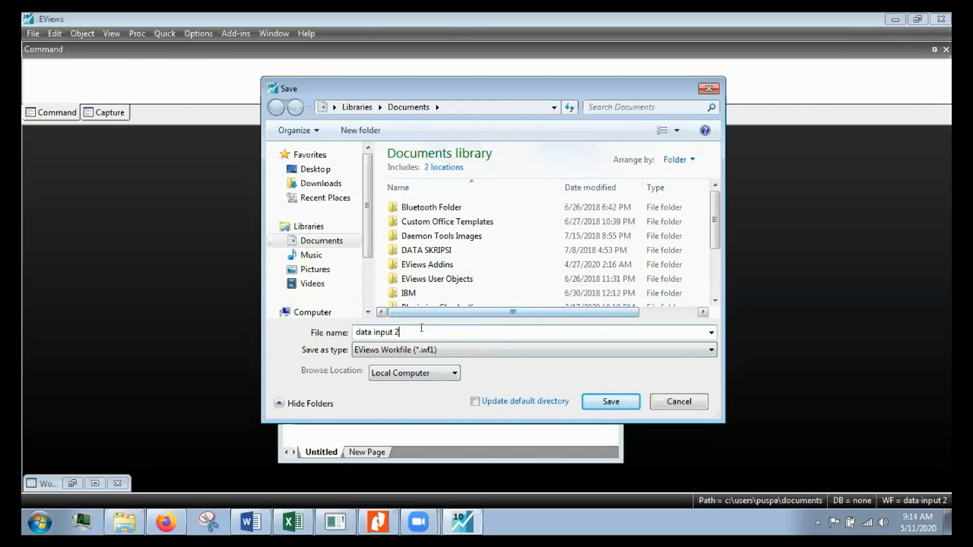
pyautogui.click(682, 403)
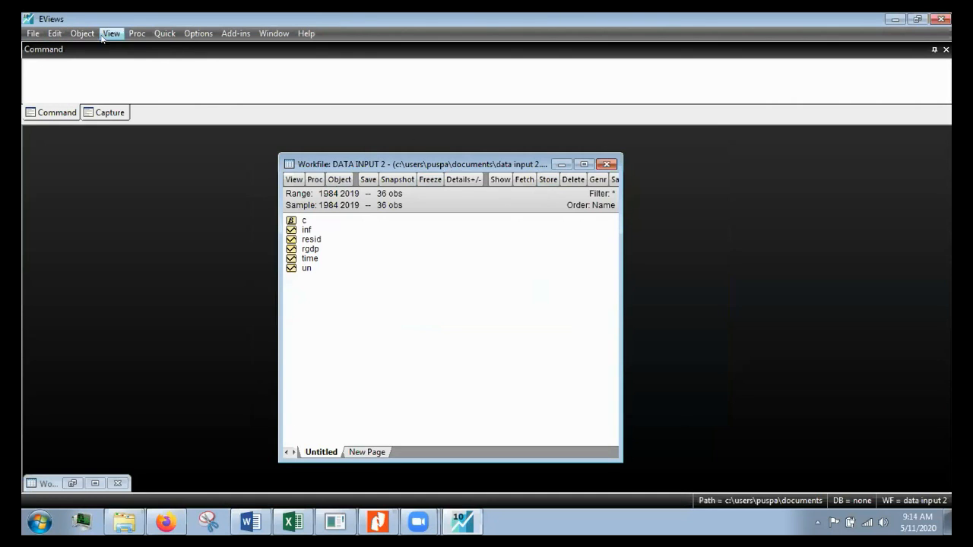
# Start a new equation estimation and move its dialog aside so the workfile's series list stays readable
pyautogui.click(165, 35)
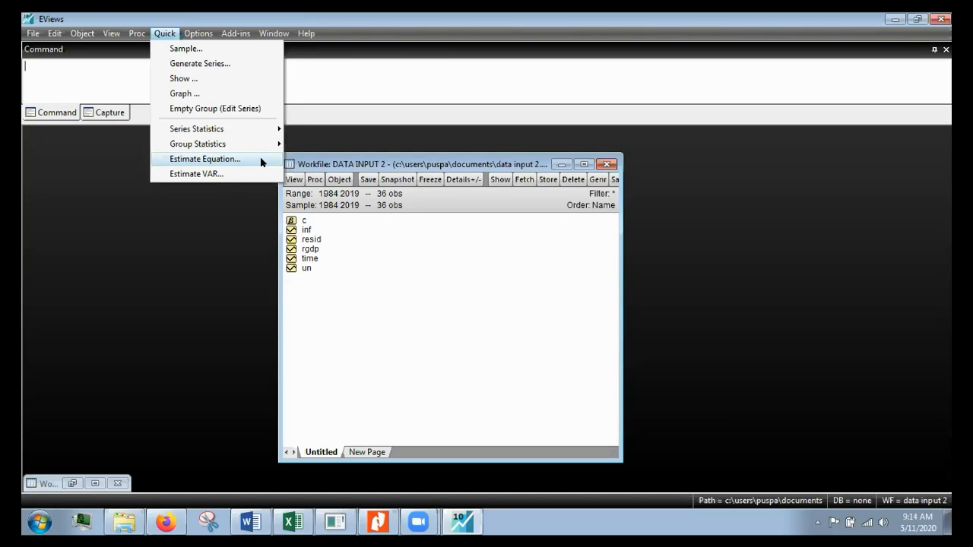
pyautogui.click(162, 34)
pyautogui.click(159, 31)
pyautogui.click(263, 157)
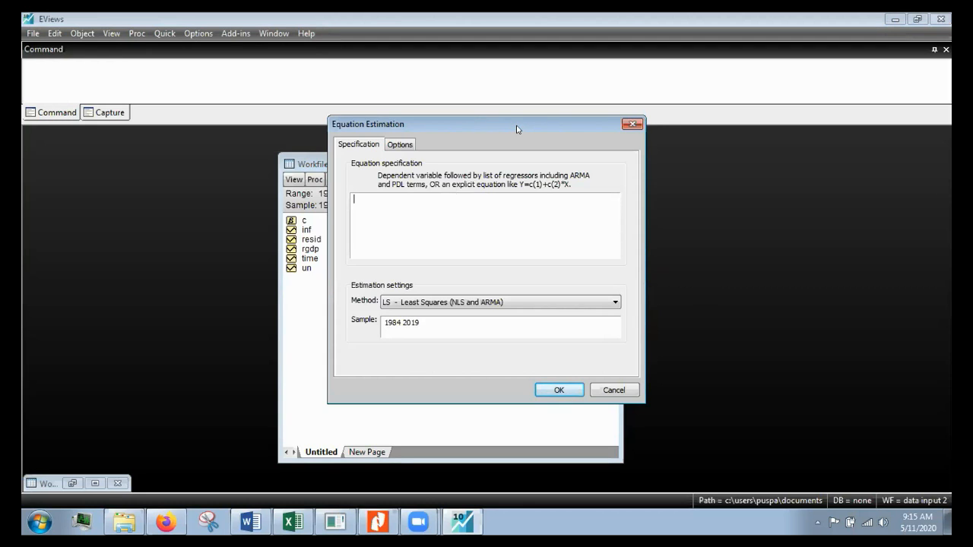
pyautogui.moveTo(516, 131); pyautogui.dragTo(535, 148)
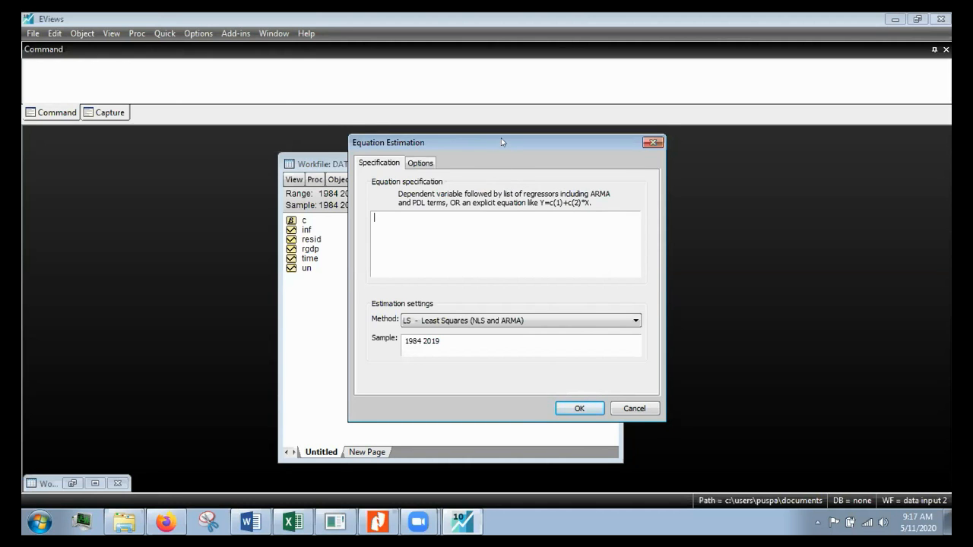
pyautogui.moveTo(502, 145); pyautogui.dragTo(563, 153)
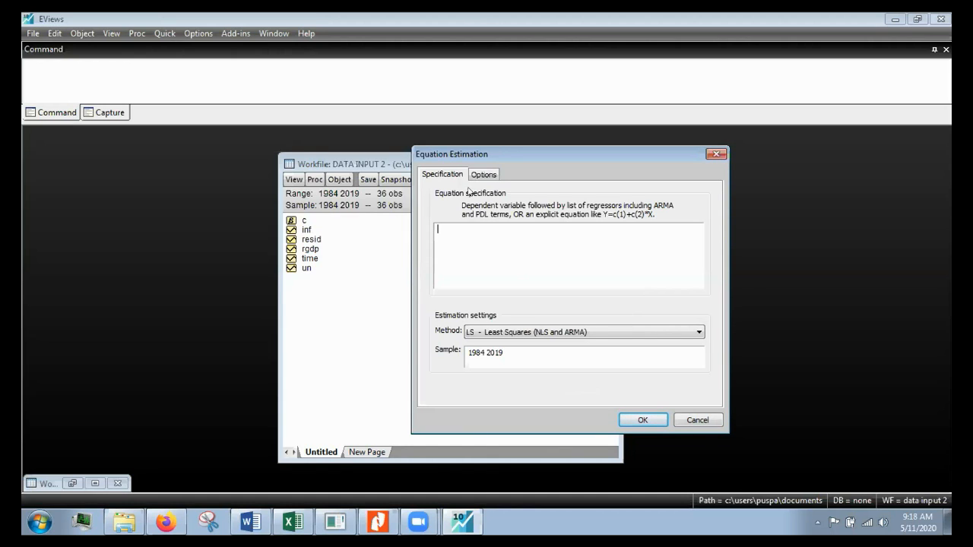
pyautogui.moveTo(496, 152); pyautogui.dragTo(468, 143)
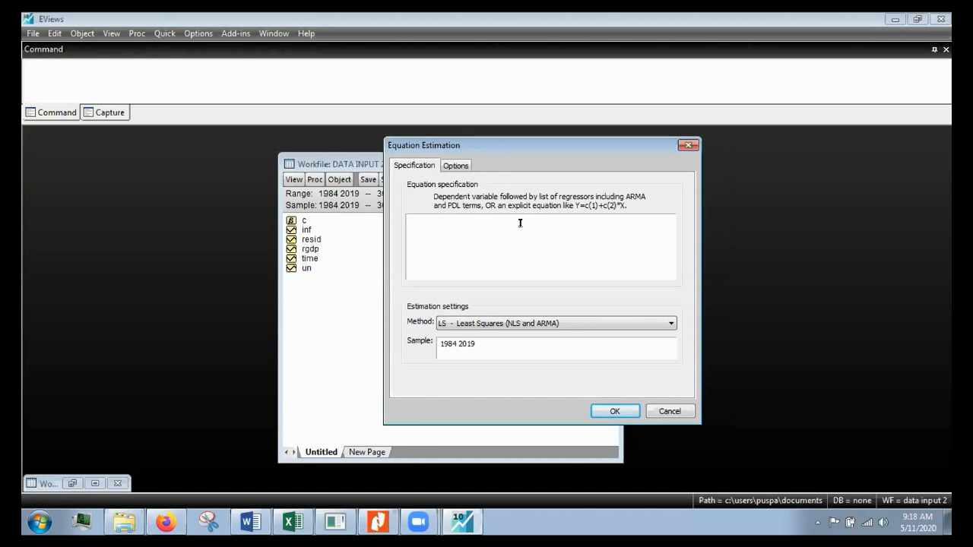
# Enter the equation specification rgdp c un inf, and check the estimation options without changing them
pyautogui.write('rgdp c')
pyautogui.click(467, 168)
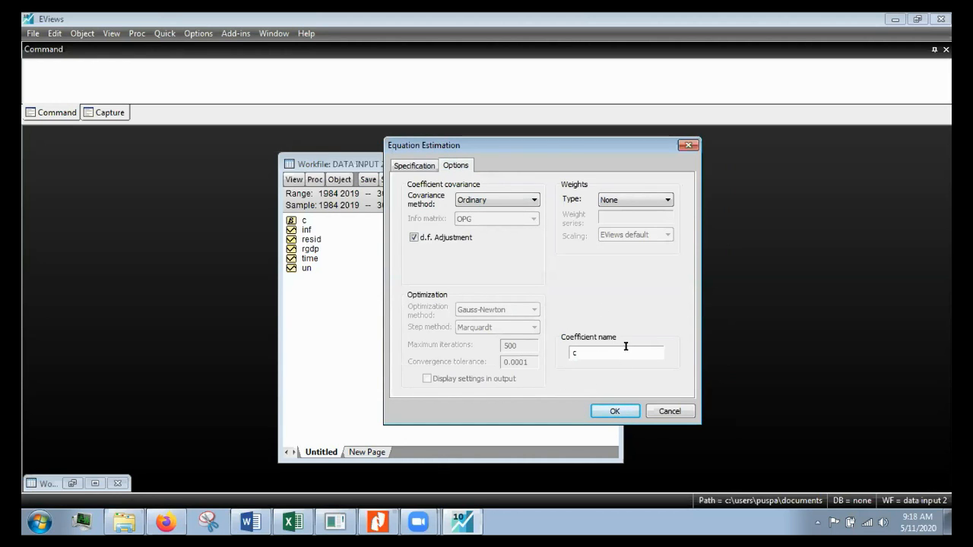
pyautogui.click(408, 162)
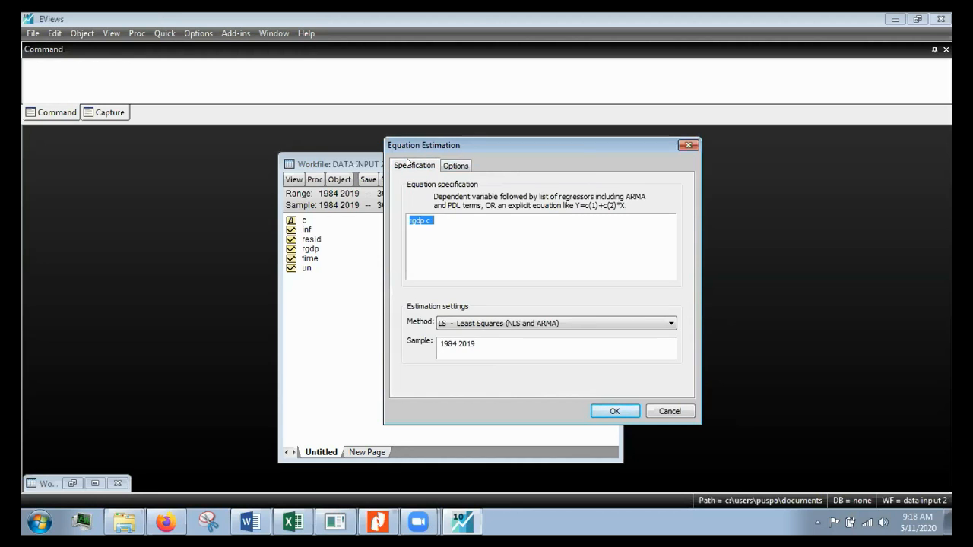
pyautogui.click(502, 239)
pyautogui.write('un inf')
pyautogui.press('Right')
pyautogui.press('Right')
pyautogui.press('Right')
pyautogui.press('Right')
pyautogui.press('Right')
pyautogui.press('Right')
pyautogui.press('Right')
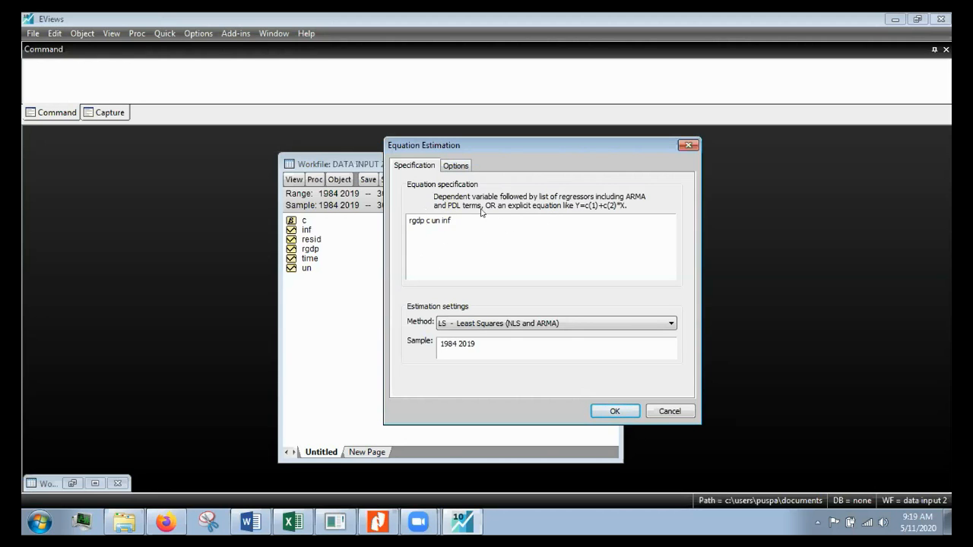
pyautogui.click(428, 221)
# Estimate the equation with LS - Least Squares (NLS and ARMA) over 1984 2019 and move the output window over the workfile
pyautogui.click(634, 323)
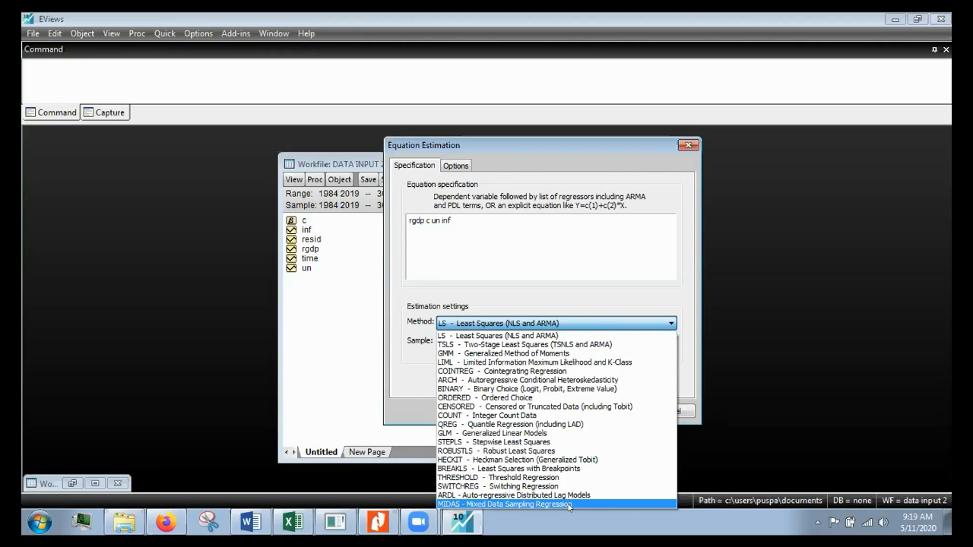
pyautogui.click(532, 258)
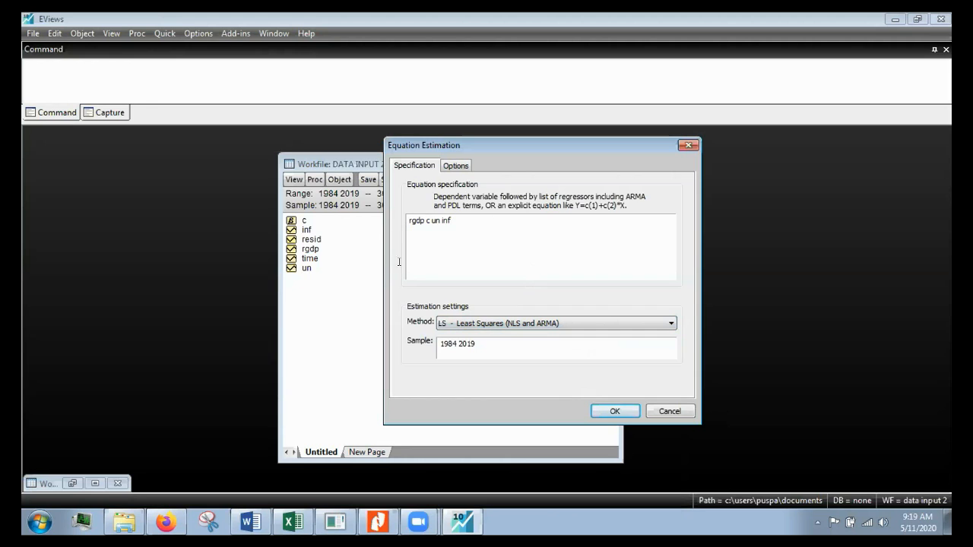
pyautogui.click(557, 323)
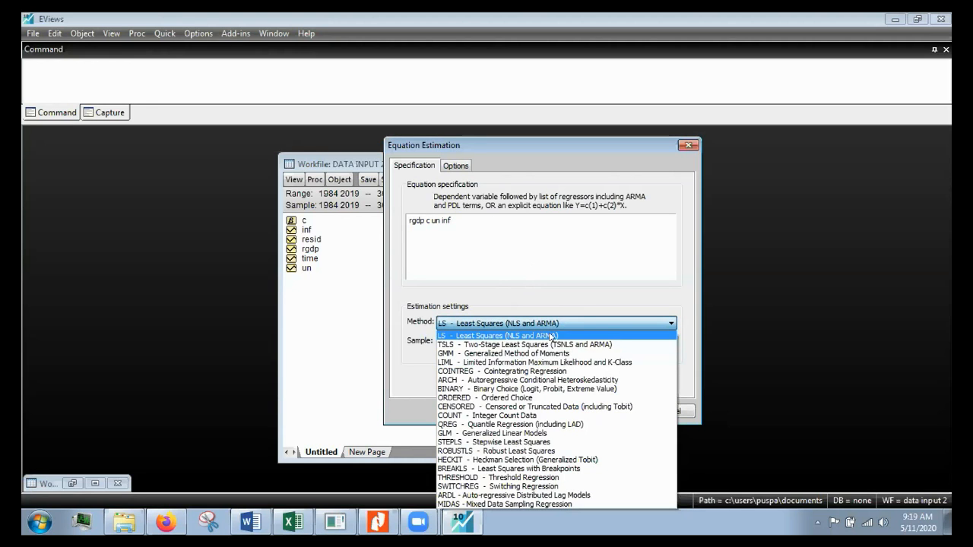
pyautogui.click(551, 336)
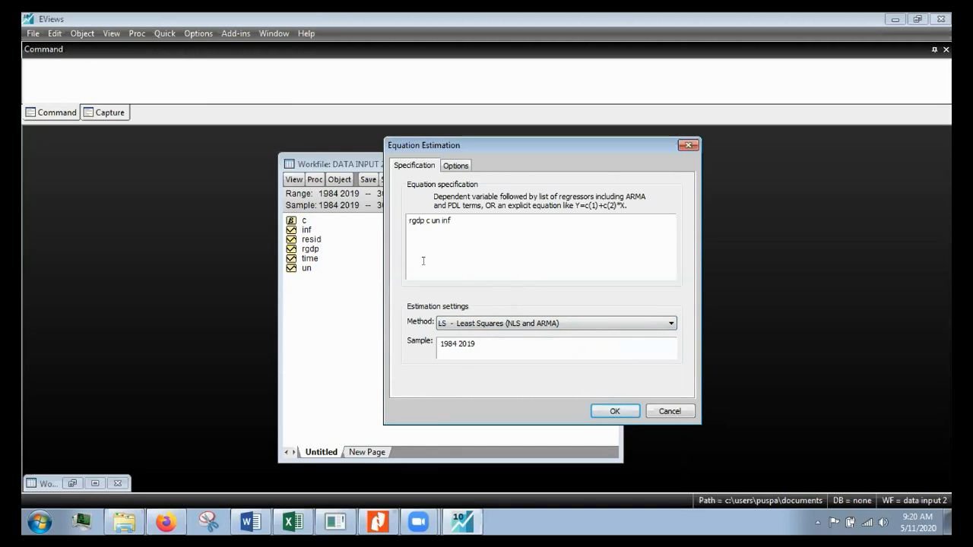
pyautogui.click(619, 409)
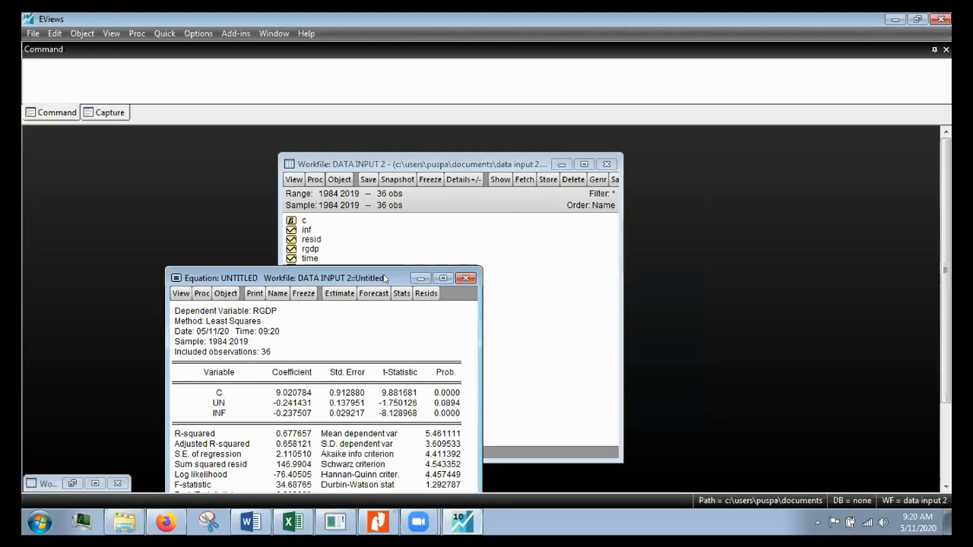
pyautogui.moveTo(386, 278); pyautogui.dragTo(564, 158)
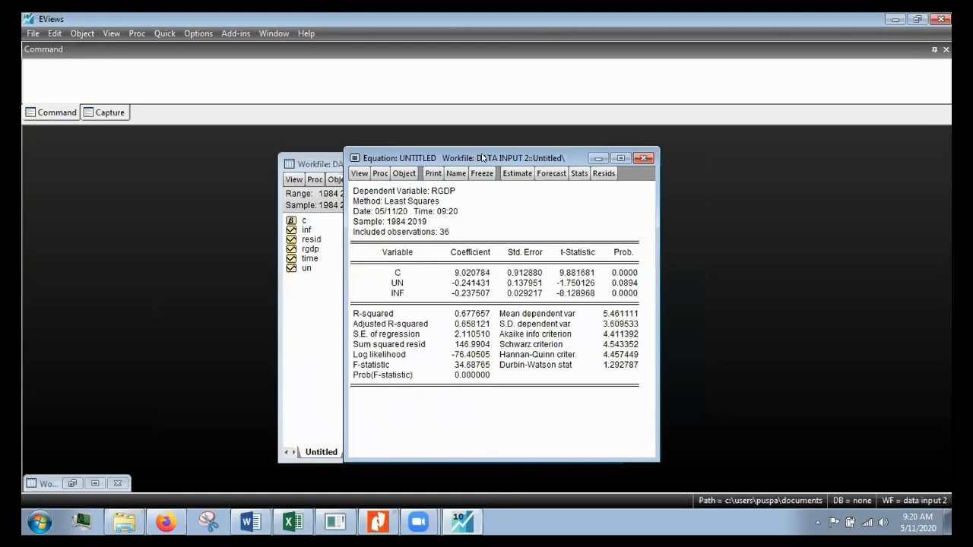
pyautogui.moveTo(482, 157); pyautogui.dragTo(494, 155)
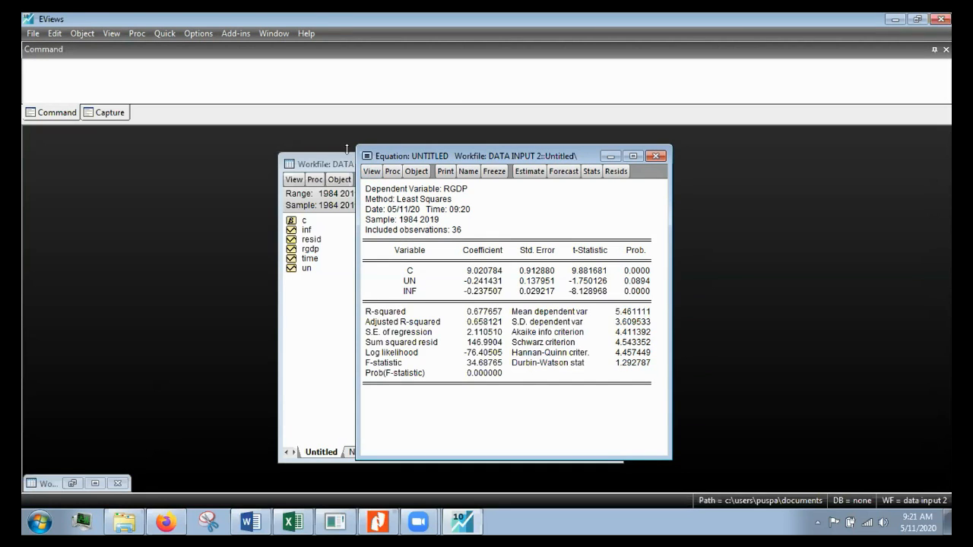
# Run the Histogram - Normality Test on the equation's residuals, then widen and reposition the equation window
pyautogui.click(372, 171)
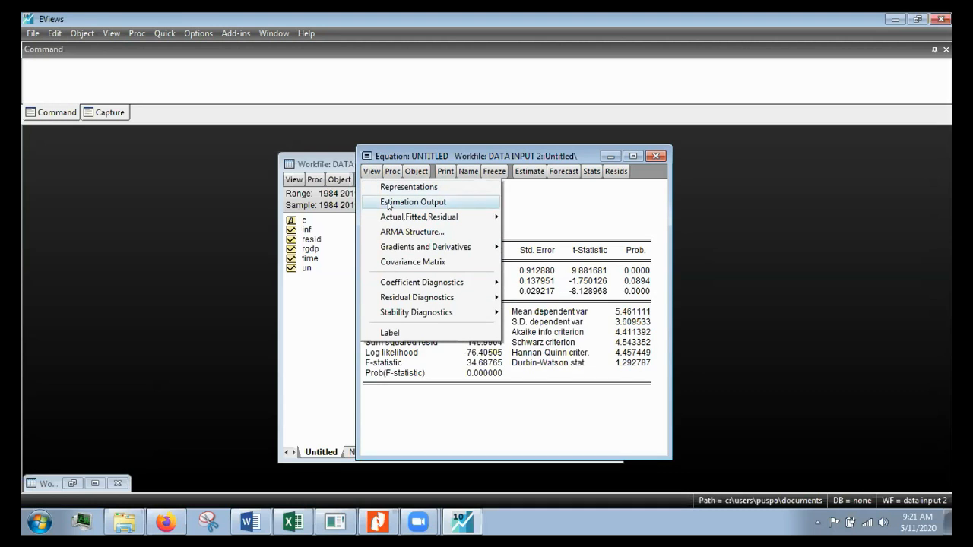
pyautogui.moveTo(442, 298)
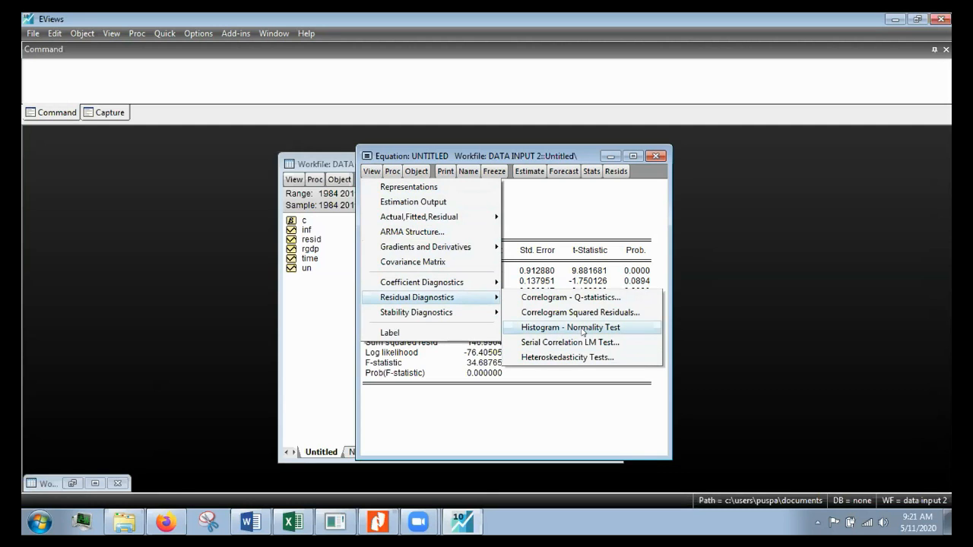
pyautogui.click(622, 328)
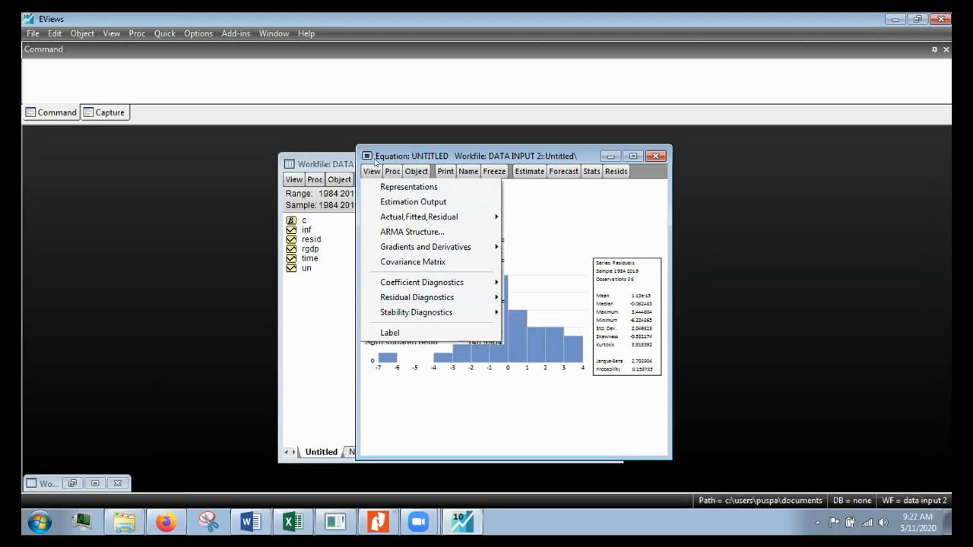
pyautogui.moveTo(356, 170); pyautogui.dragTo(169, 203)
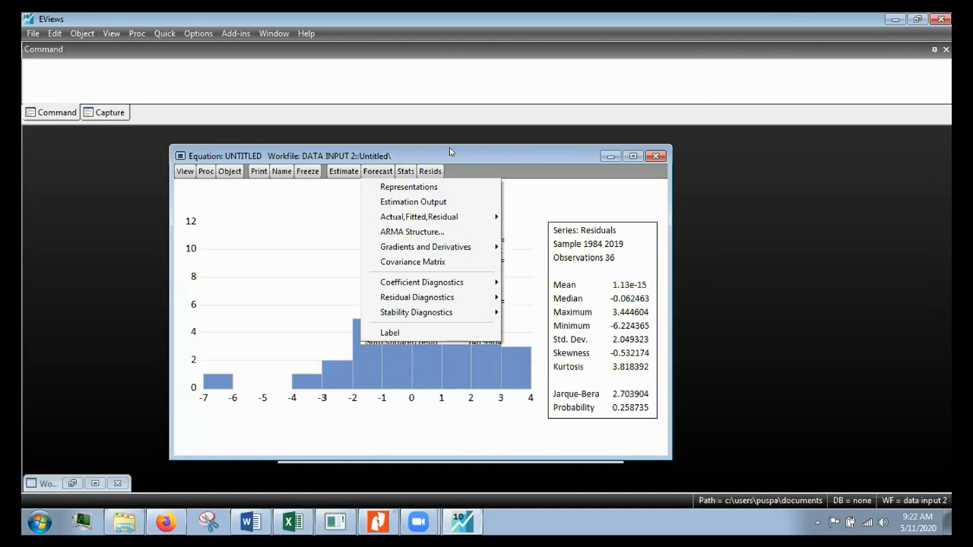
pyautogui.moveTo(450, 153); pyautogui.dragTo(595, 143)
# Switch back to the estimation output, redisplay the residuals' Histogram - Normality Test and reposition the equation window
pyautogui.click(388, 199)
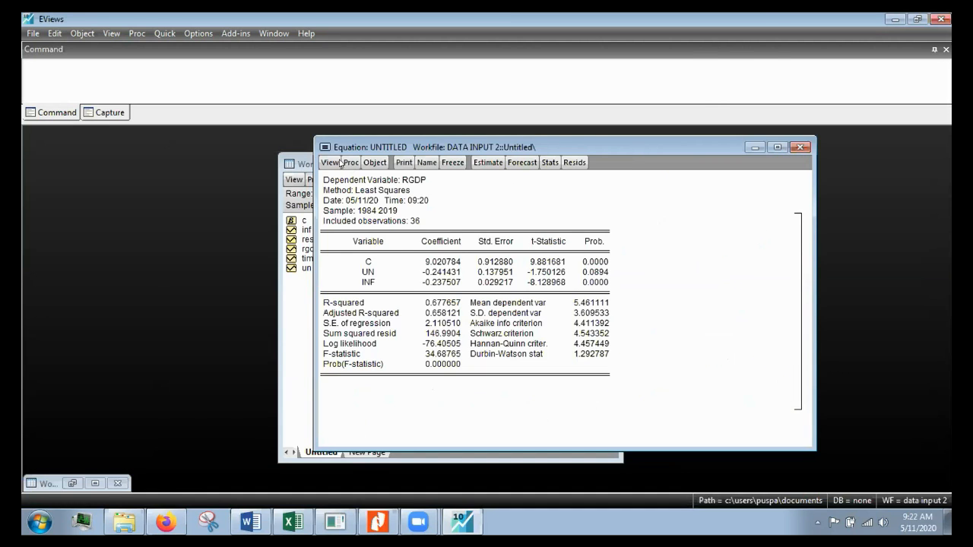
pyautogui.click(339, 164)
pyautogui.moveTo(376, 288)
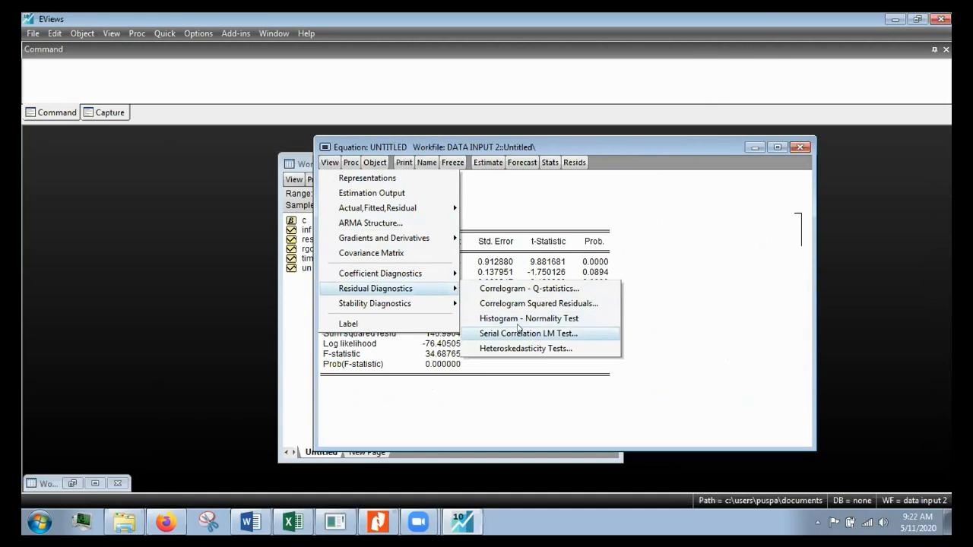
pyautogui.click(524, 318)
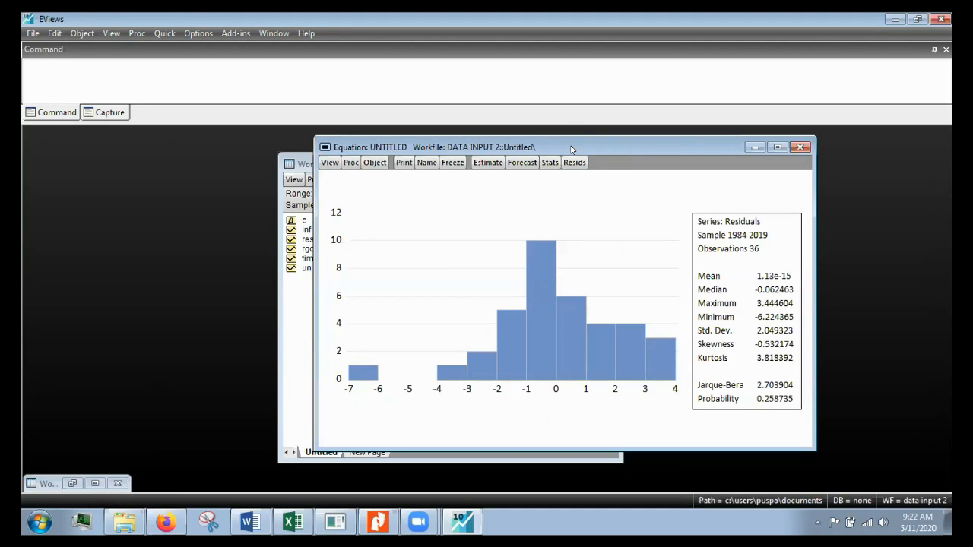
pyautogui.moveTo(571, 149); pyautogui.dragTo(407, 146)
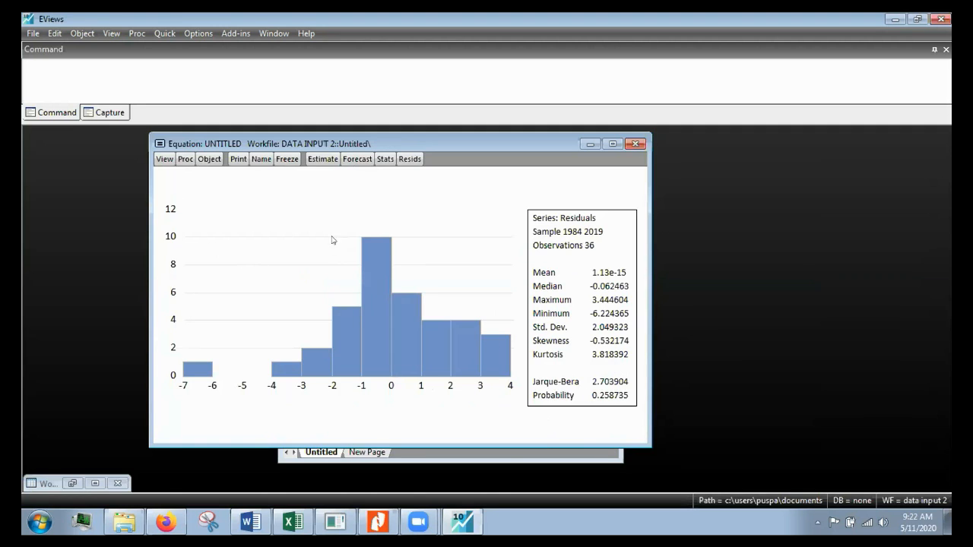
pyautogui.click(164, 160)
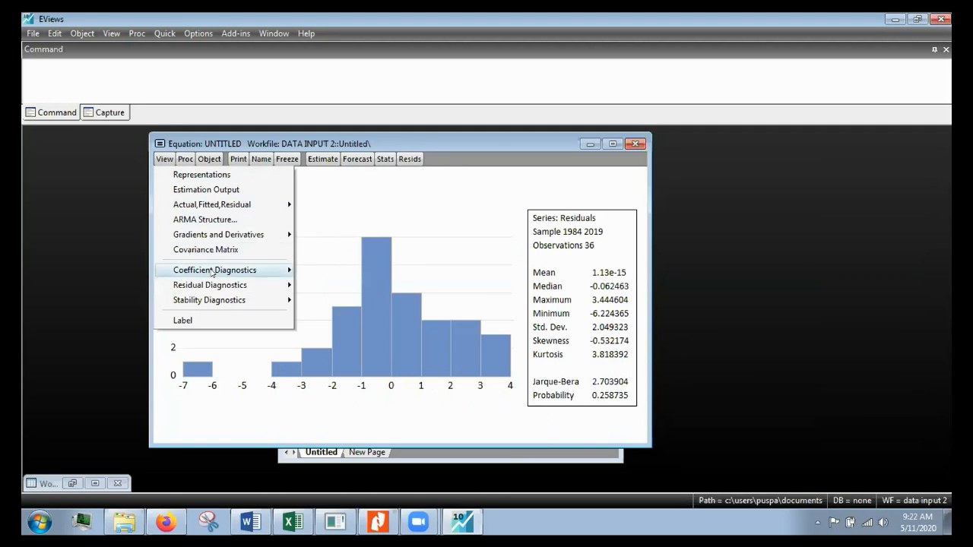
pyautogui.moveTo(211, 283)
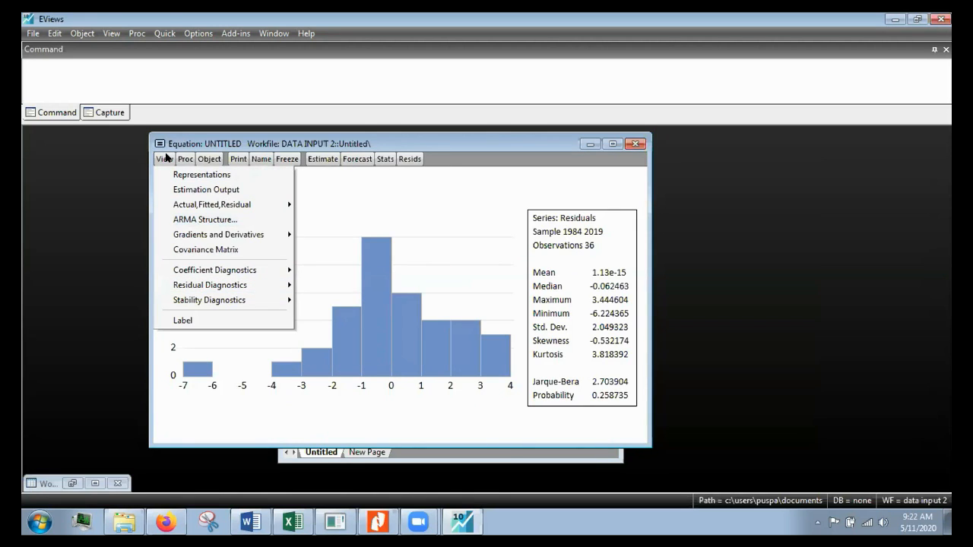
pyautogui.click(298, 133)
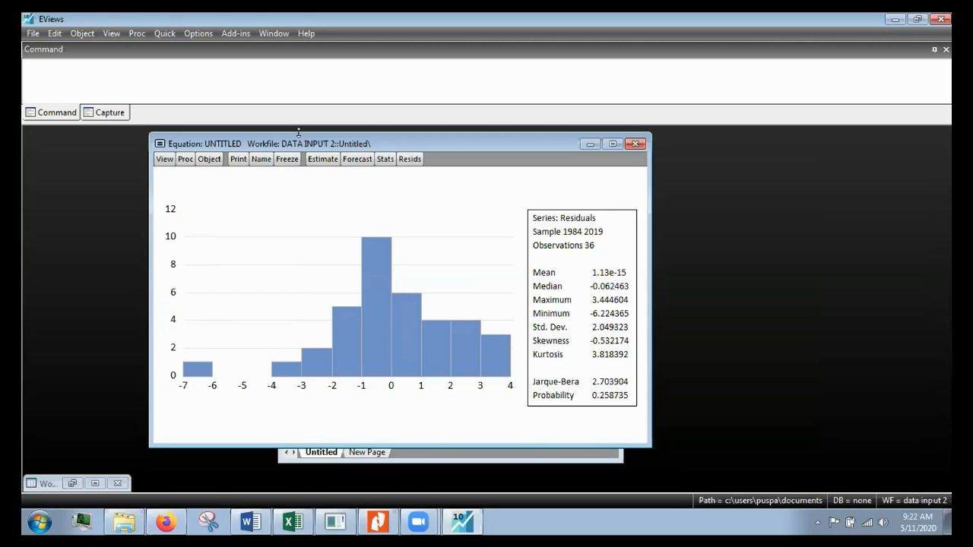
pyautogui.moveTo(420, 529)
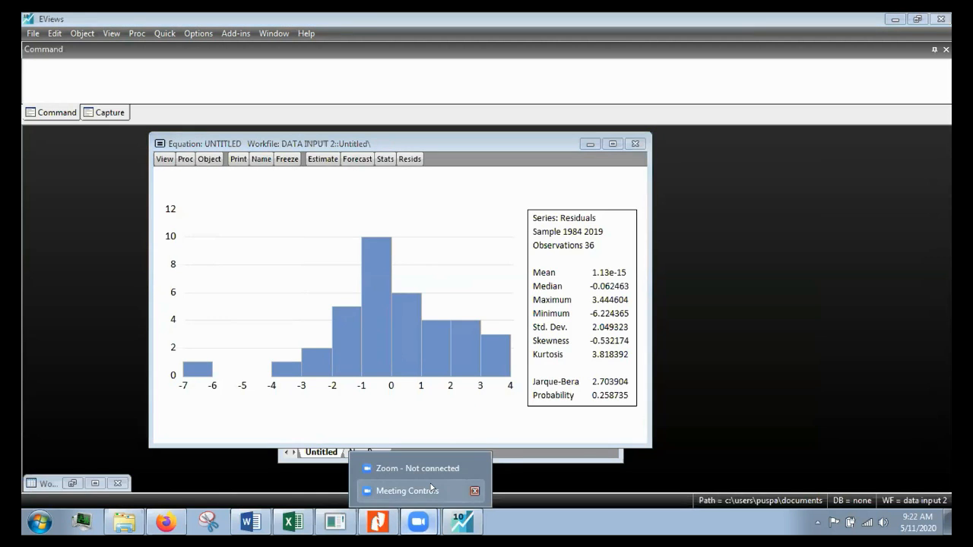